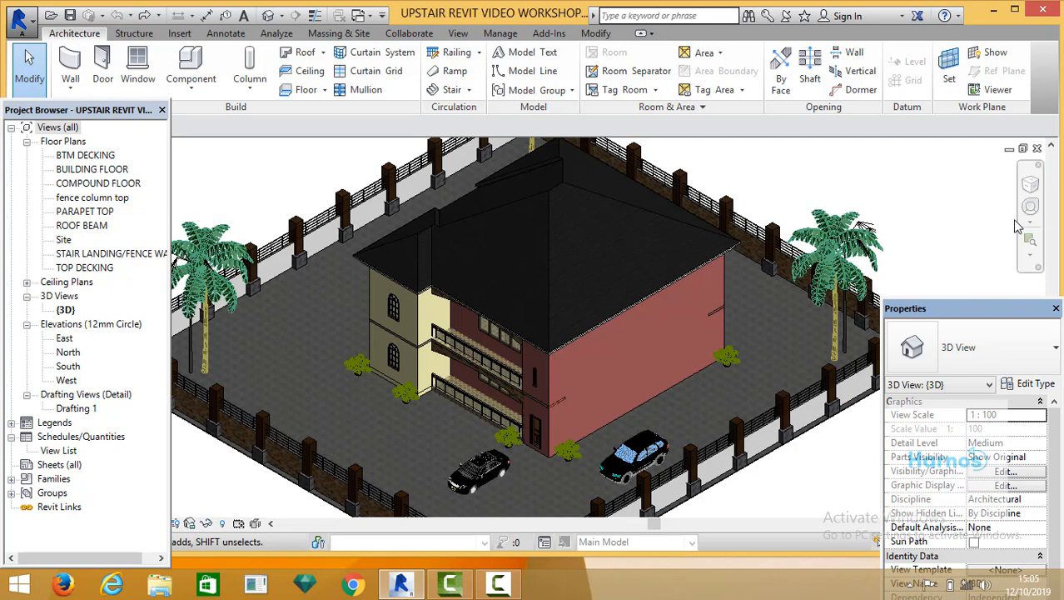
Examine the building's front facade, balconies and roof in the 3D view from a low outside viewpoint.
click(1033, 207)
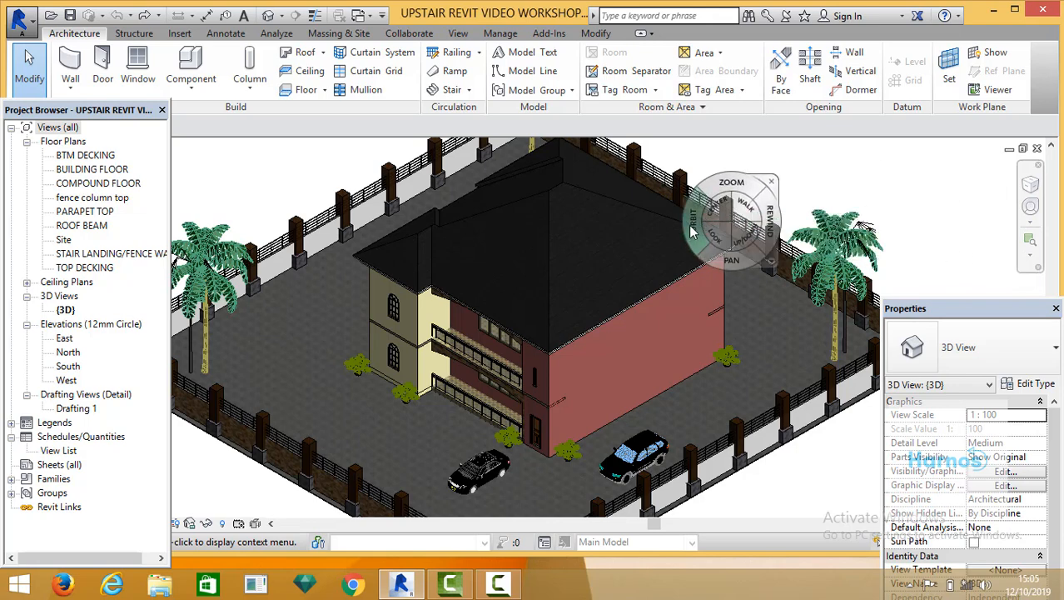
drag(683, 279, 637, 334)
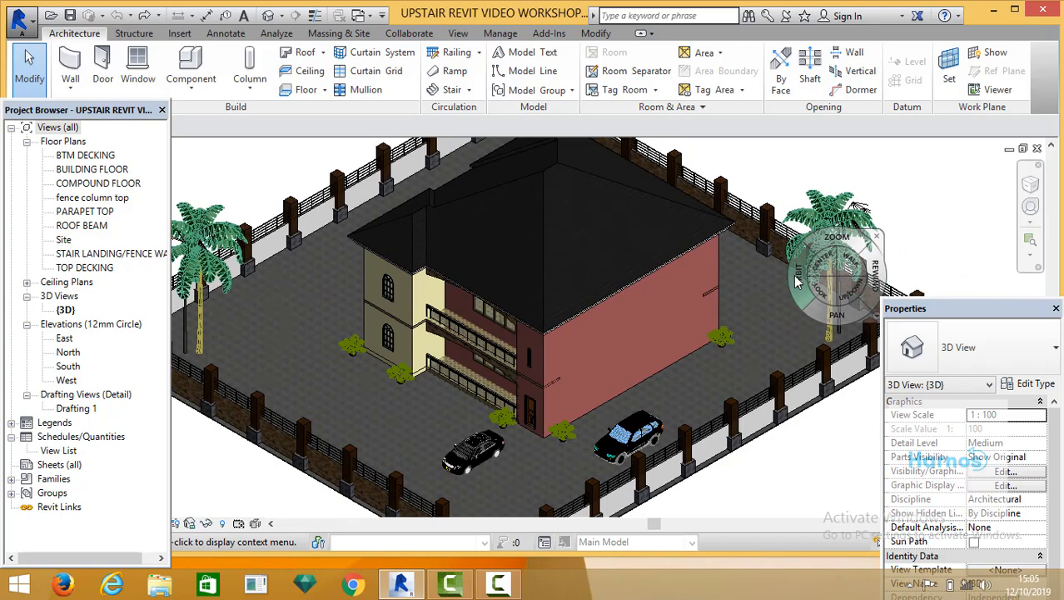
drag(797, 282, 834, 312)
scroll(515, 356, up, 6)
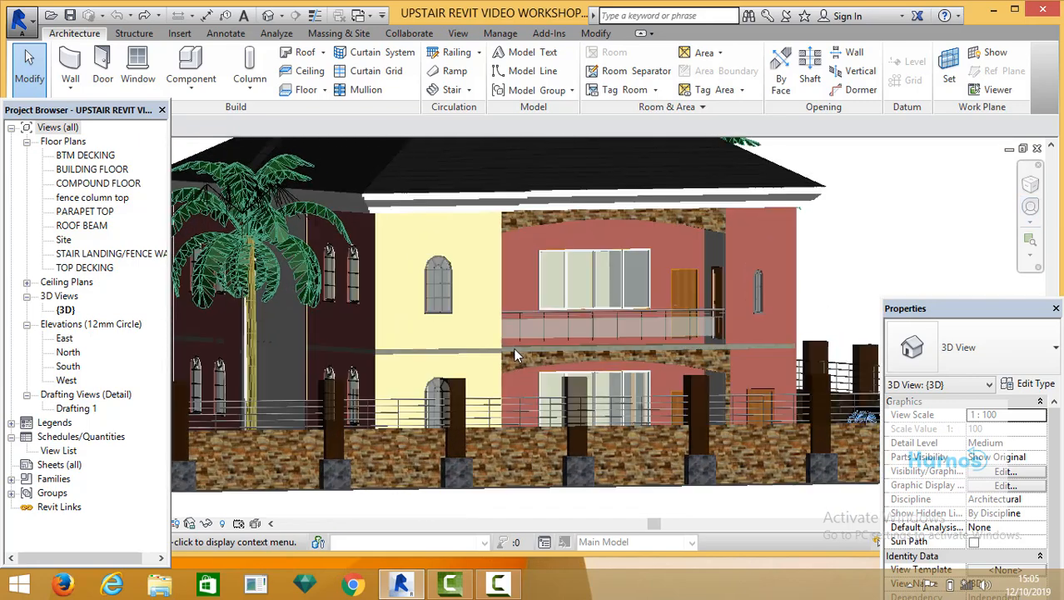
key(shift+w)
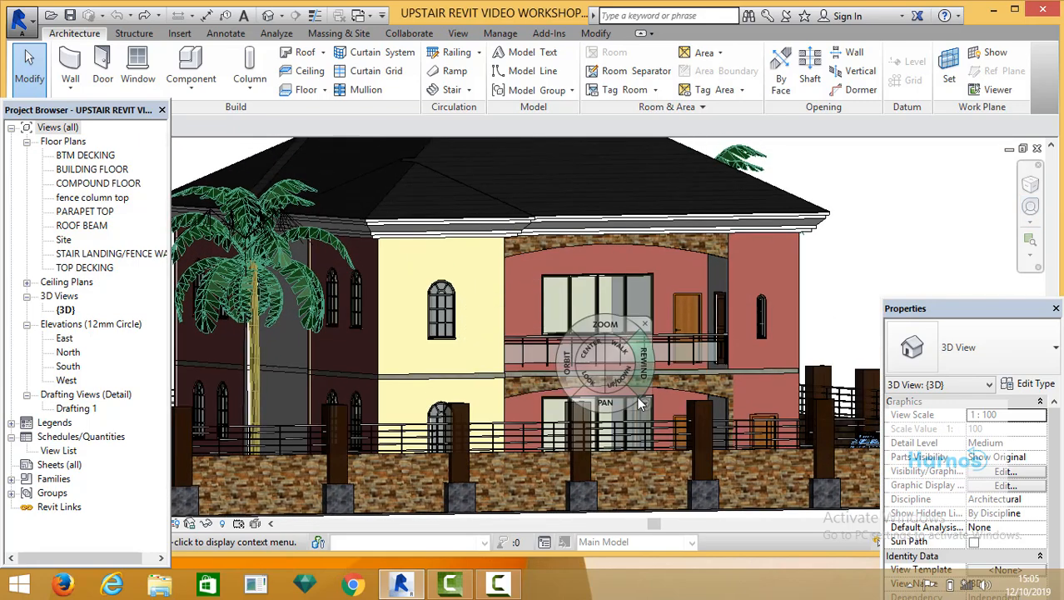
scroll(677, 357, down, 2)
scroll(773, 265, up, 1)
mouse_move(773, 263)
middle_down()
mouse_move(773, 282)
mouse_move(773, 274)
middle_up()
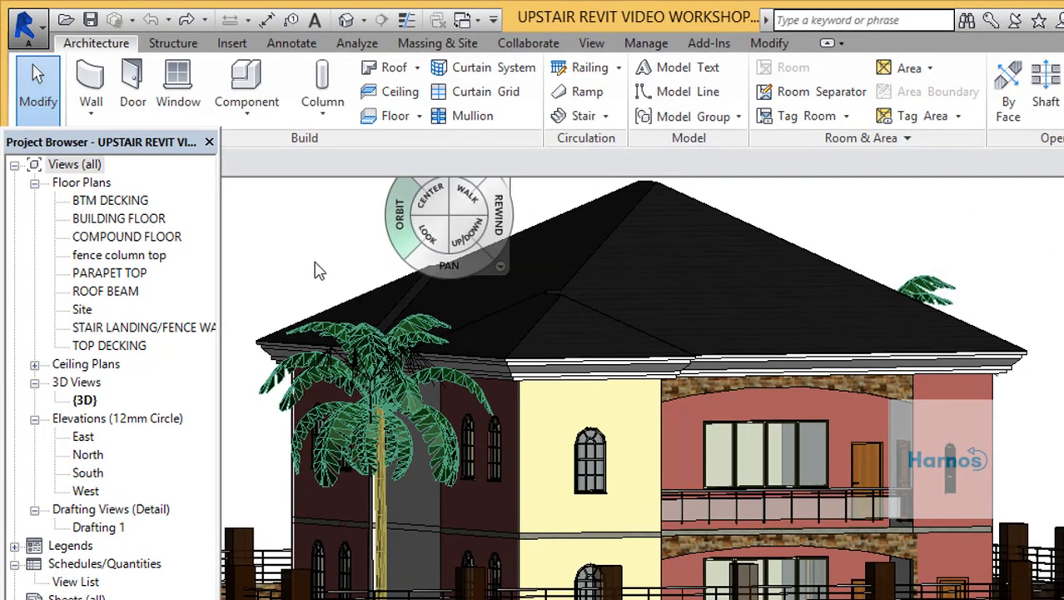
Export the current 3D view as a DWF file (*.dwf) named qwerrr to the Desktop.
click(37, 26)
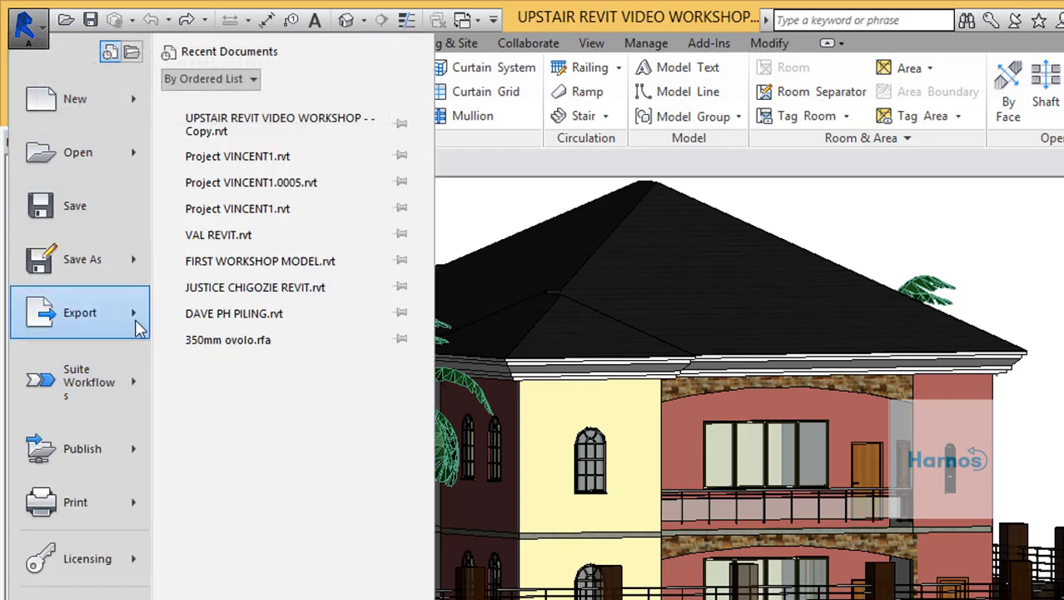
mouse_move(138, 321)
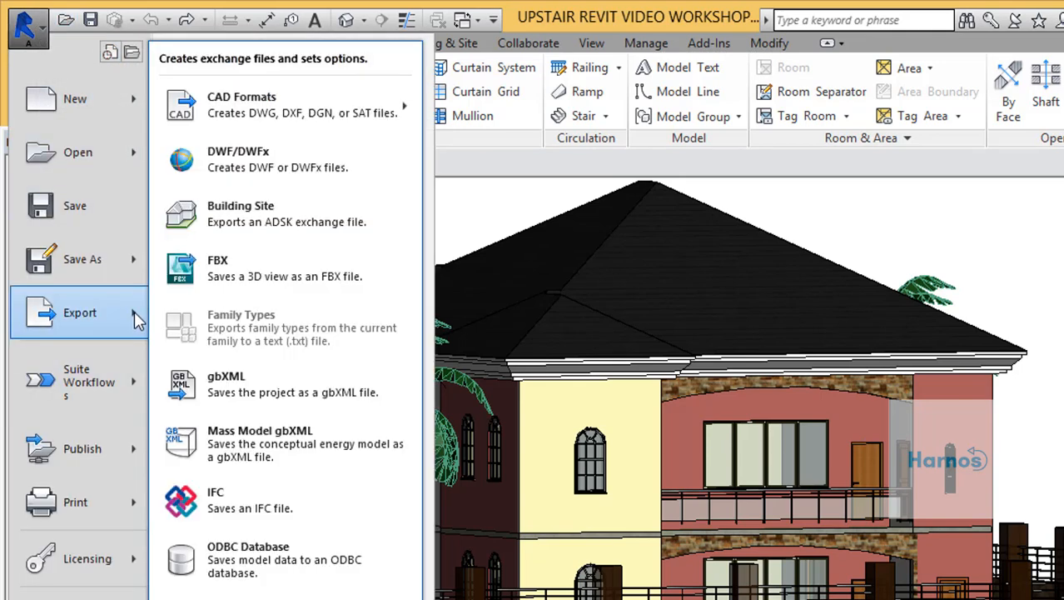
click(248, 157)
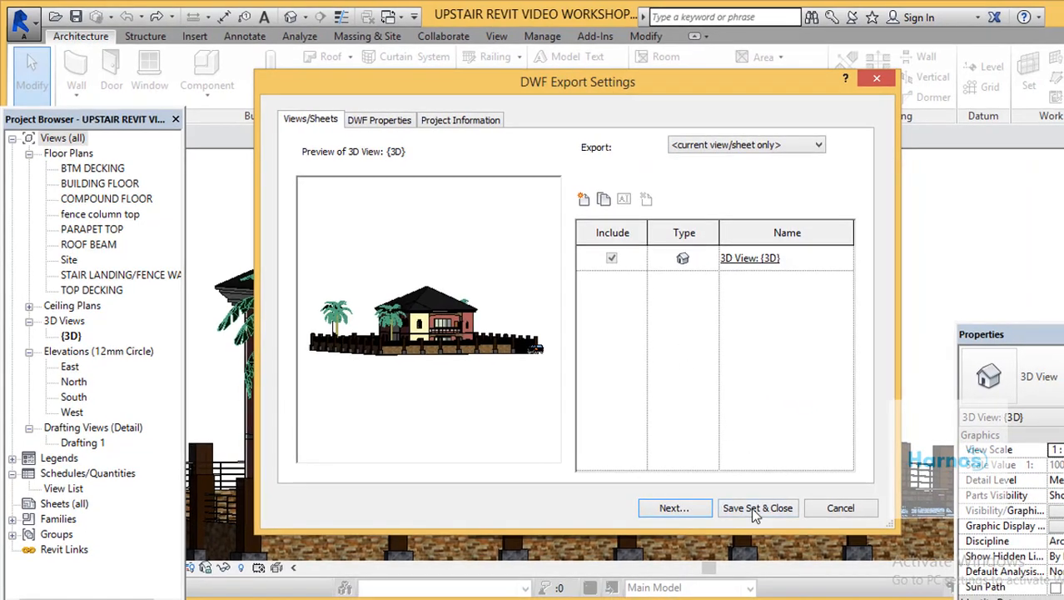
click(674, 508)
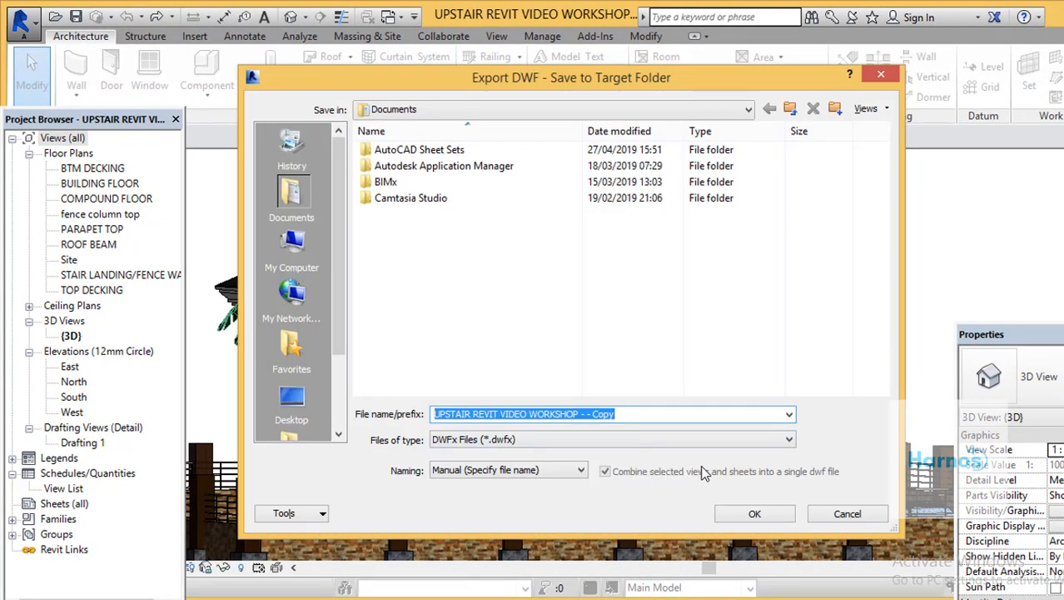
click(789, 439)
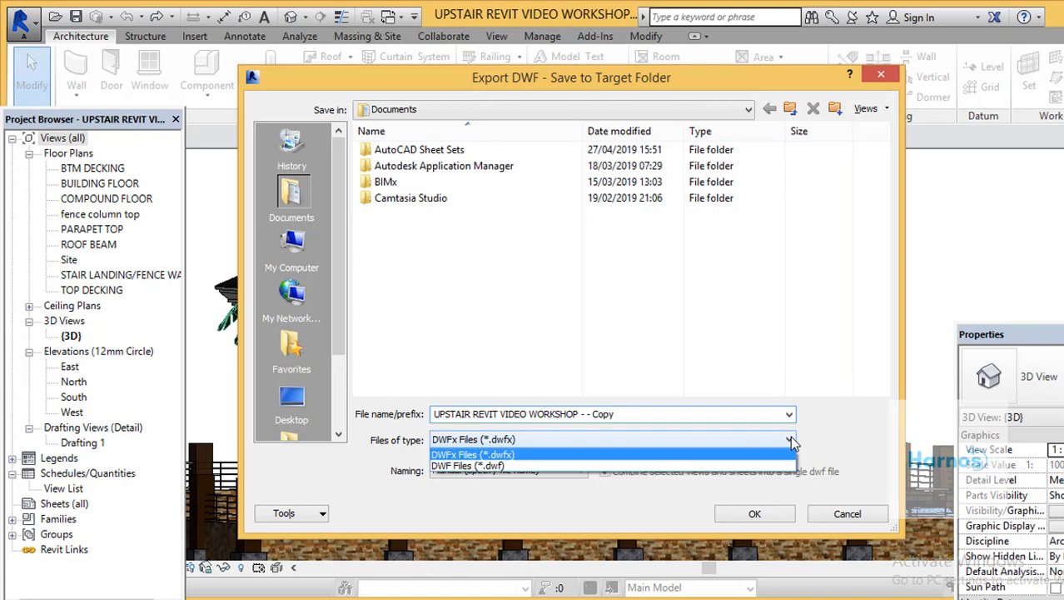
click(503, 467)
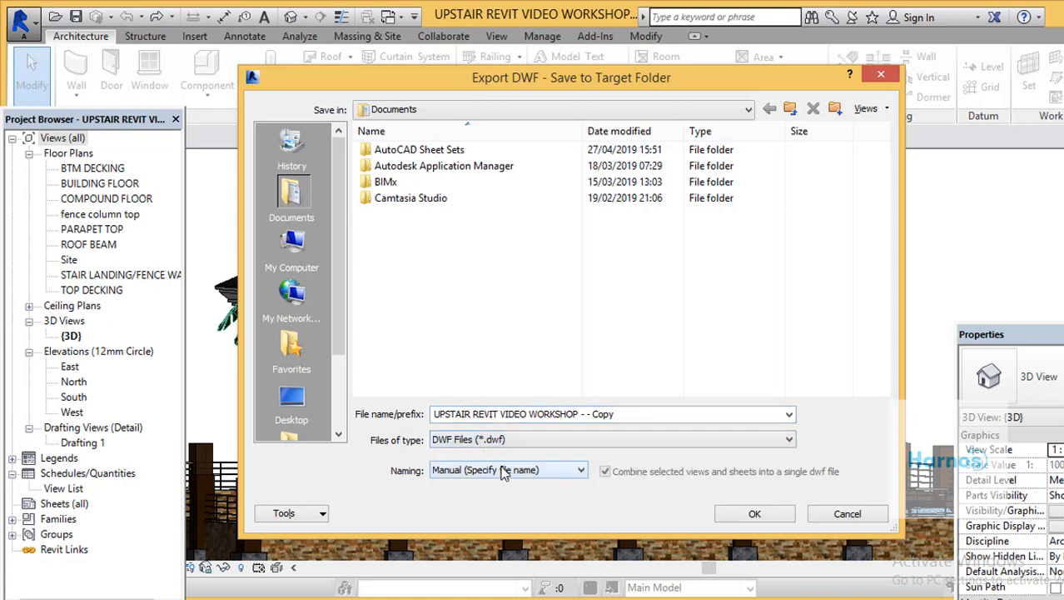
click(618, 414)
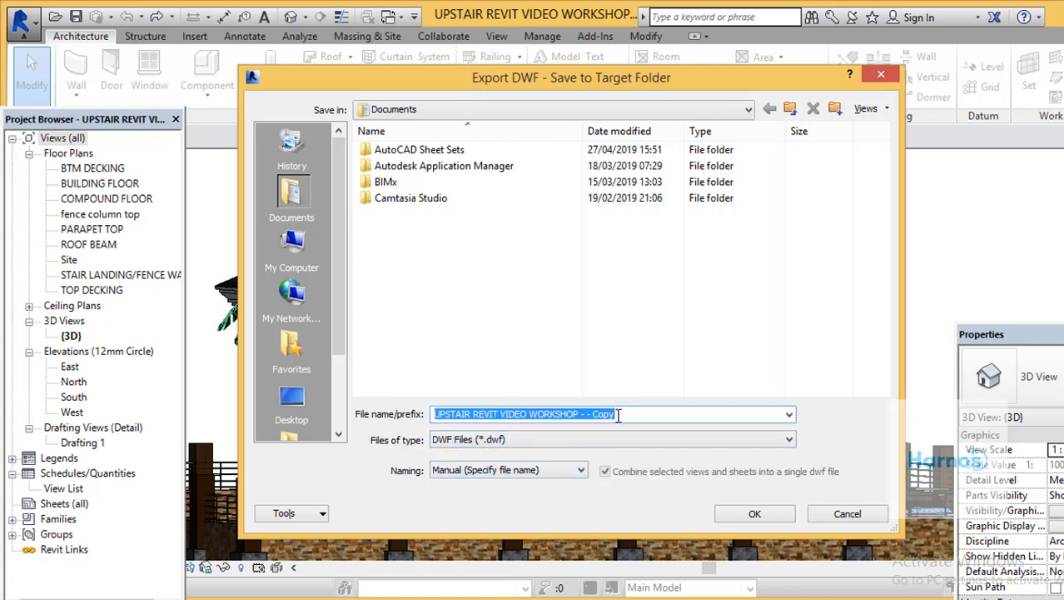
text(qwerrr)
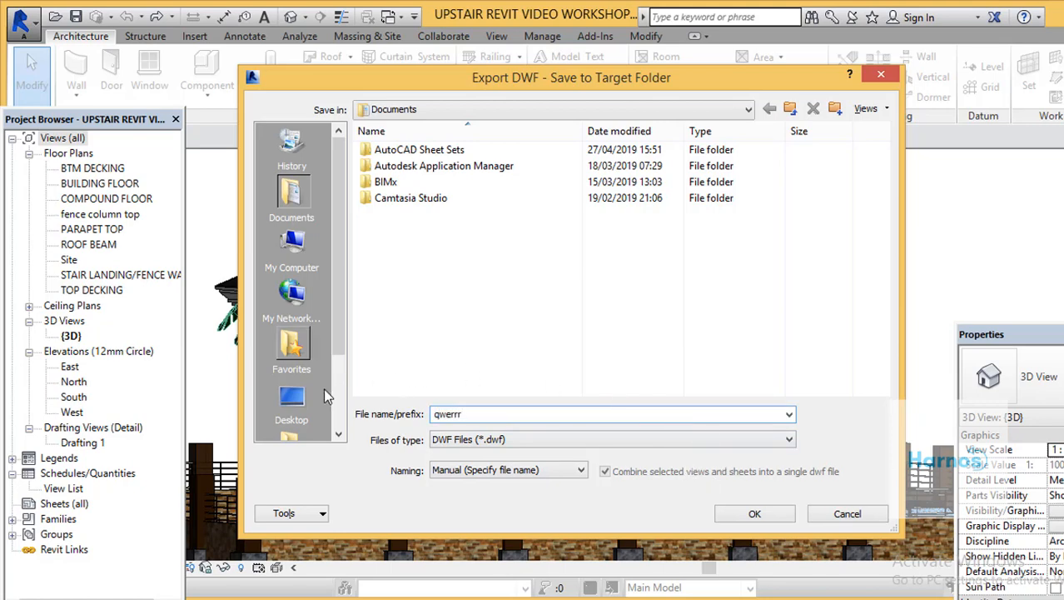
click(291, 399)
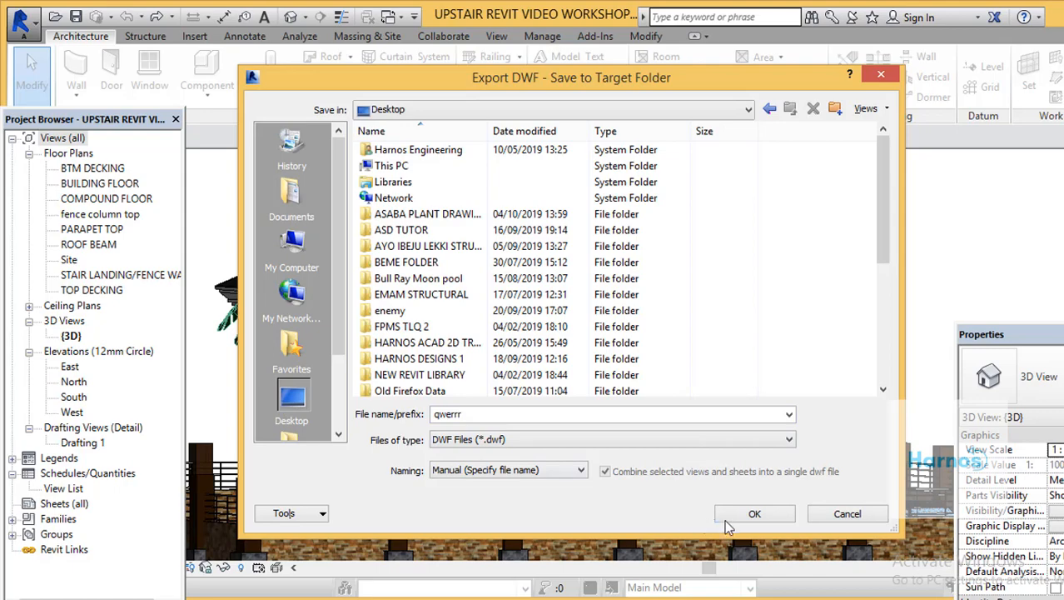
click(752, 513)
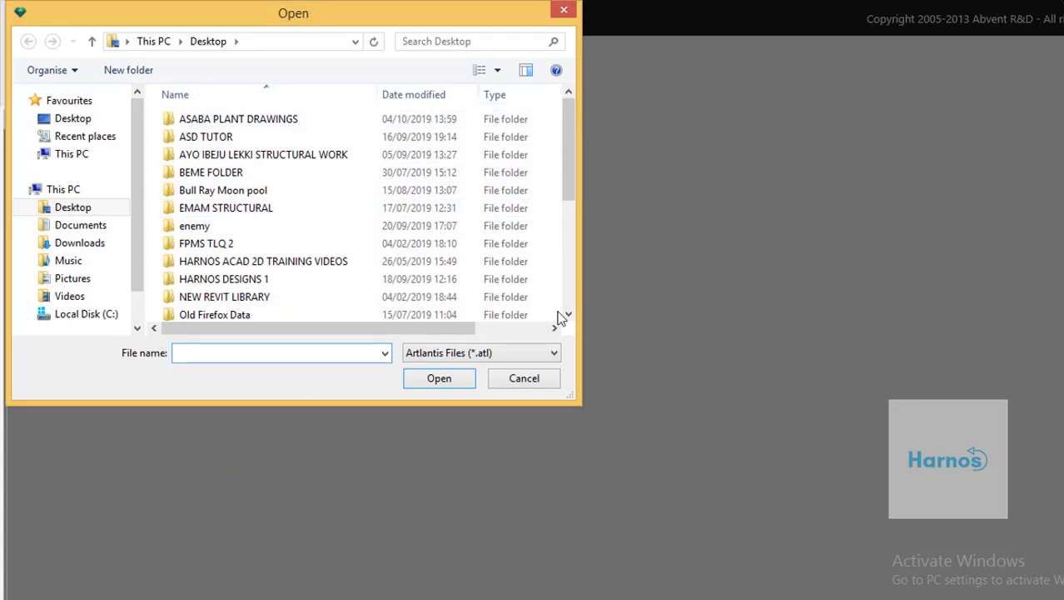
In Artlantis Studio, dismiss the document opening dialog and start a file import restricted to DWF files.
click(530, 379)
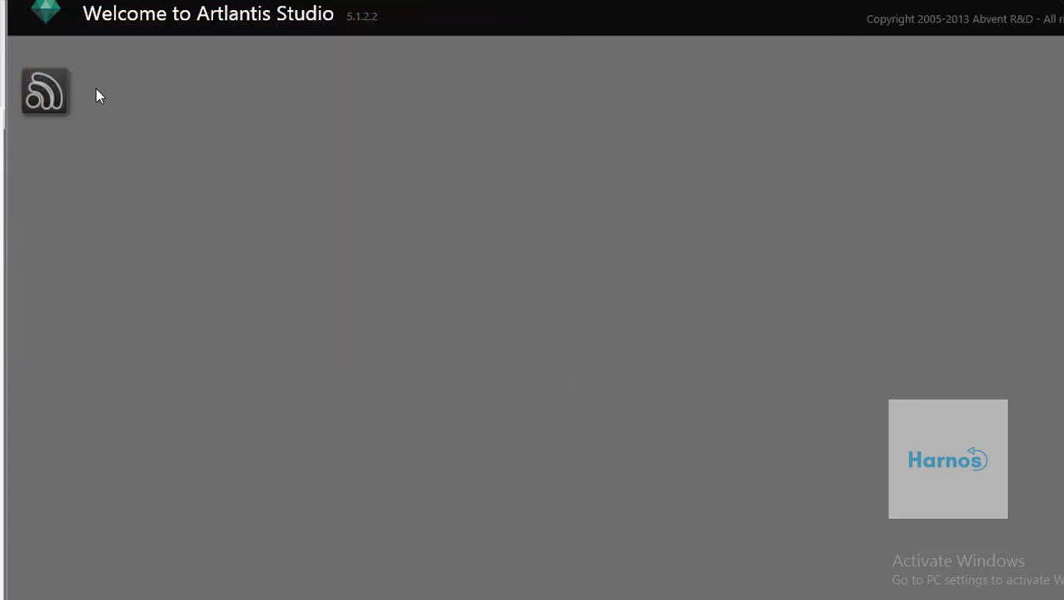
click(46, 14)
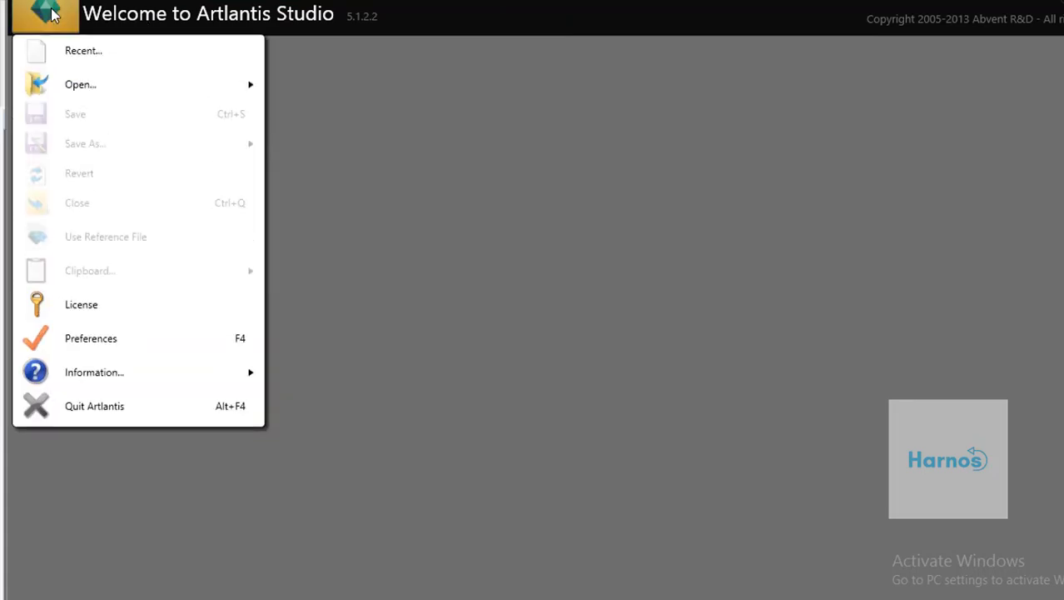
mouse_move(179, 91)
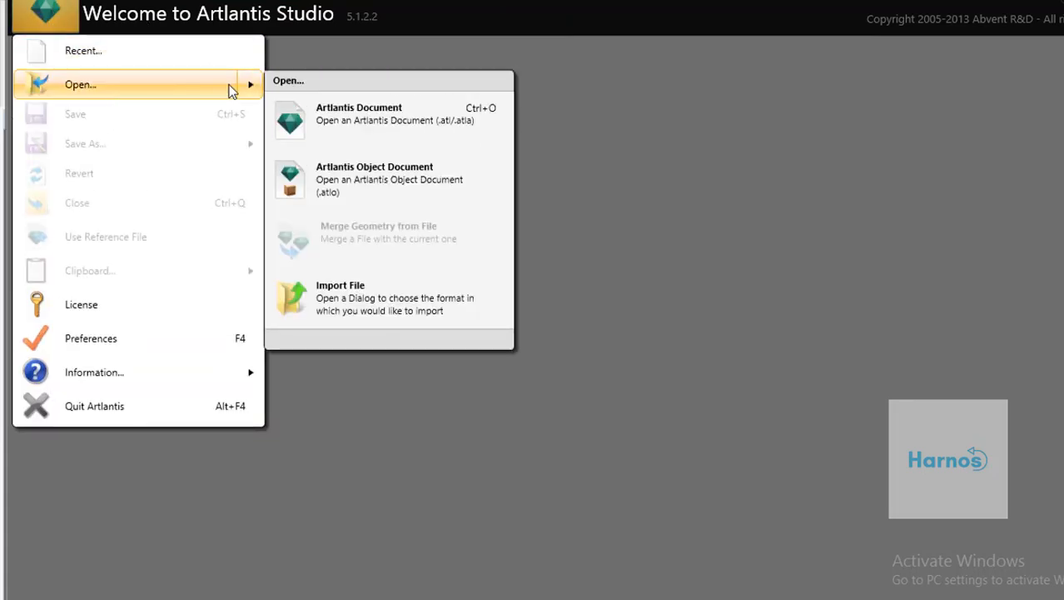
click(365, 286)
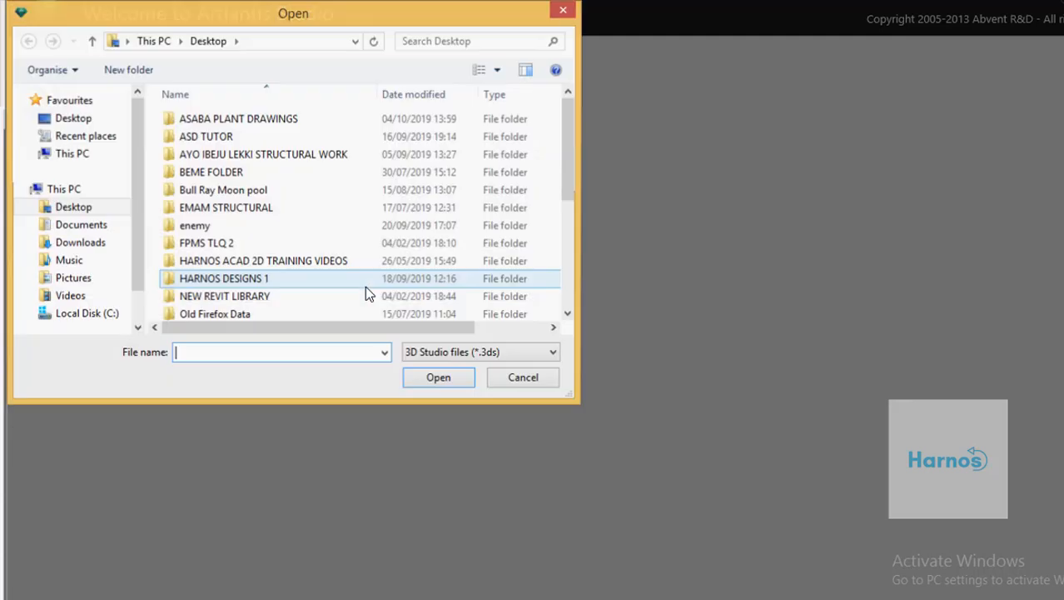
click(554, 353)
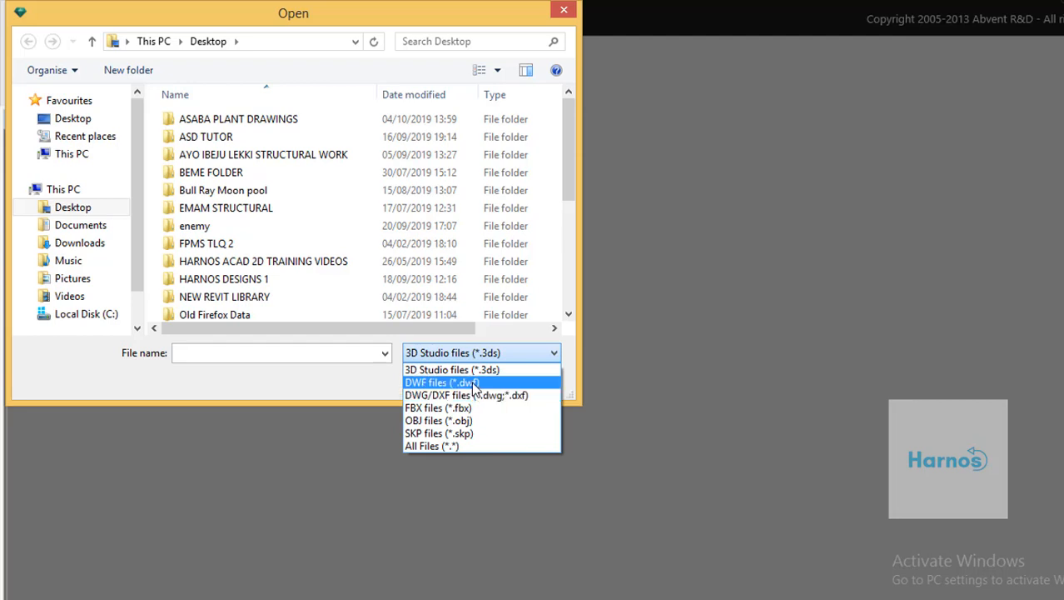
click(474, 383)
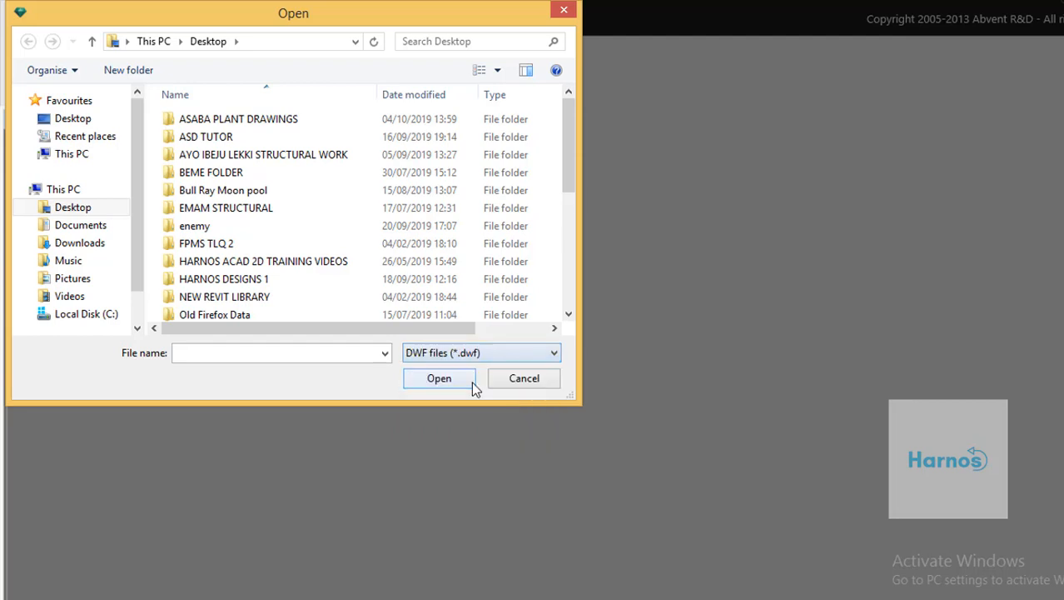
Import qwerrr.dwf from the Desktop, using the units and coordinates system from the DWF file.
click(569, 314)
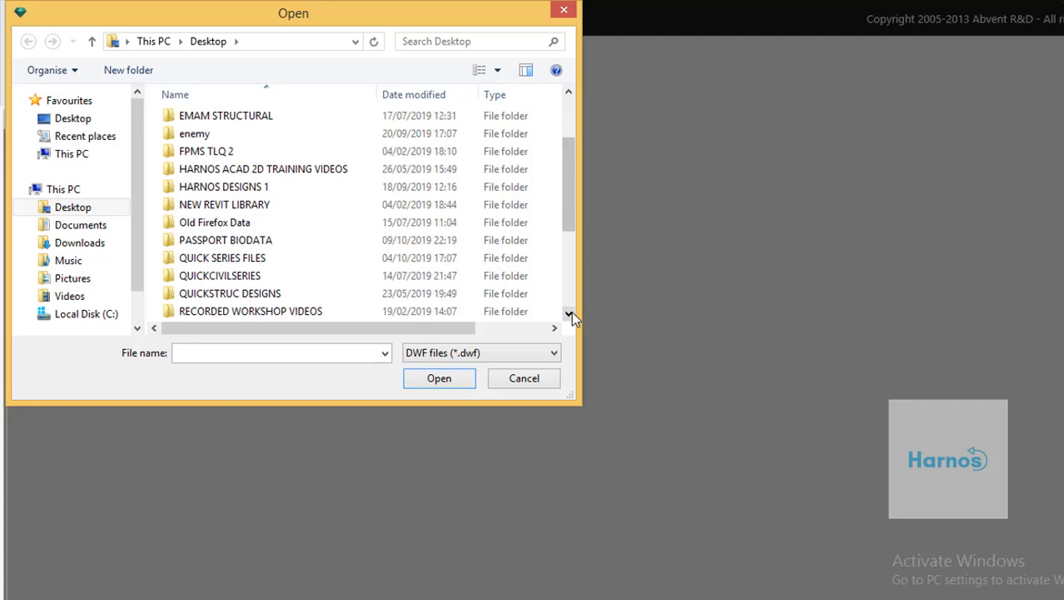
click(570, 313)
click(570, 313)
click(570, 313)
click(569, 314)
click(570, 313)
click(570, 314)
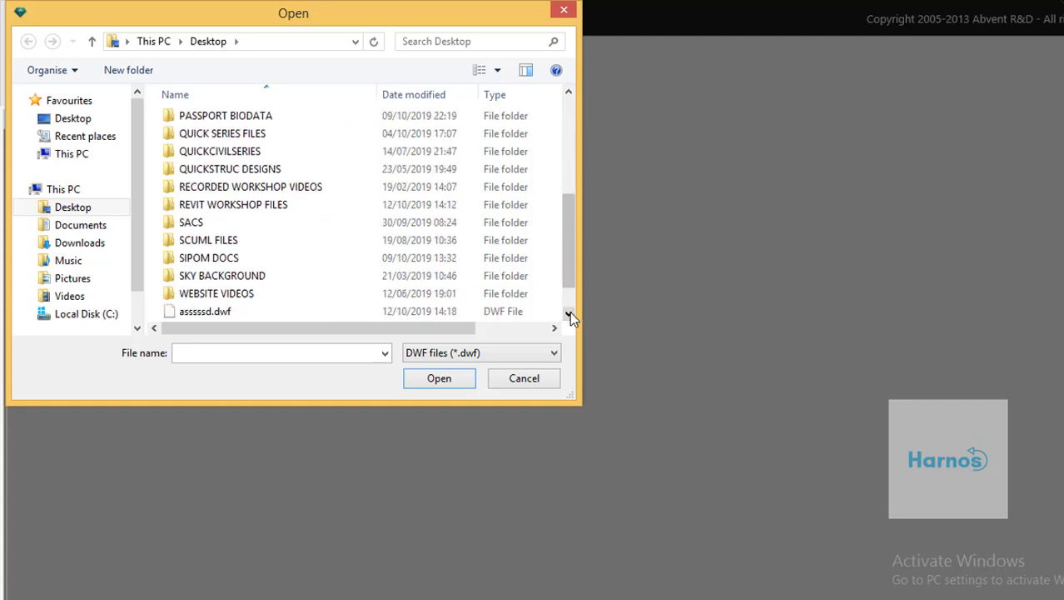
click(570, 314)
click(570, 313)
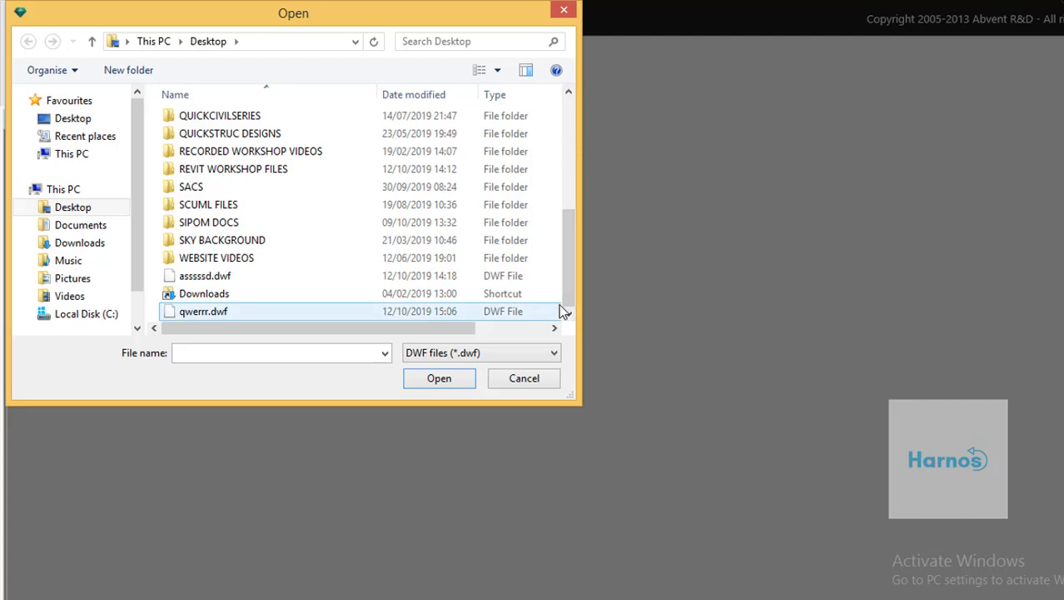
drag(570, 259, 586, 125)
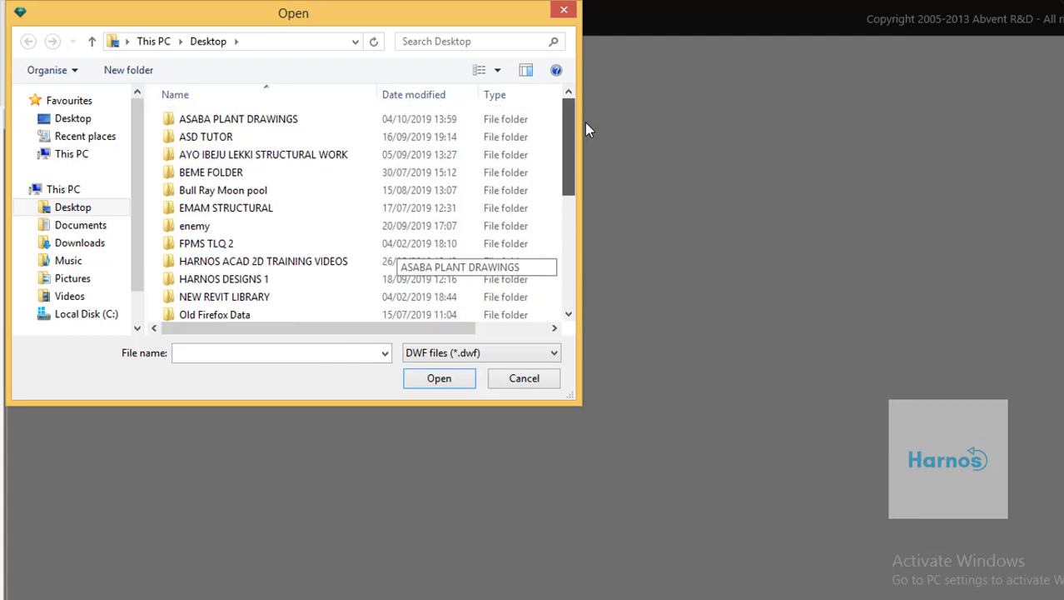
click(60, 208)
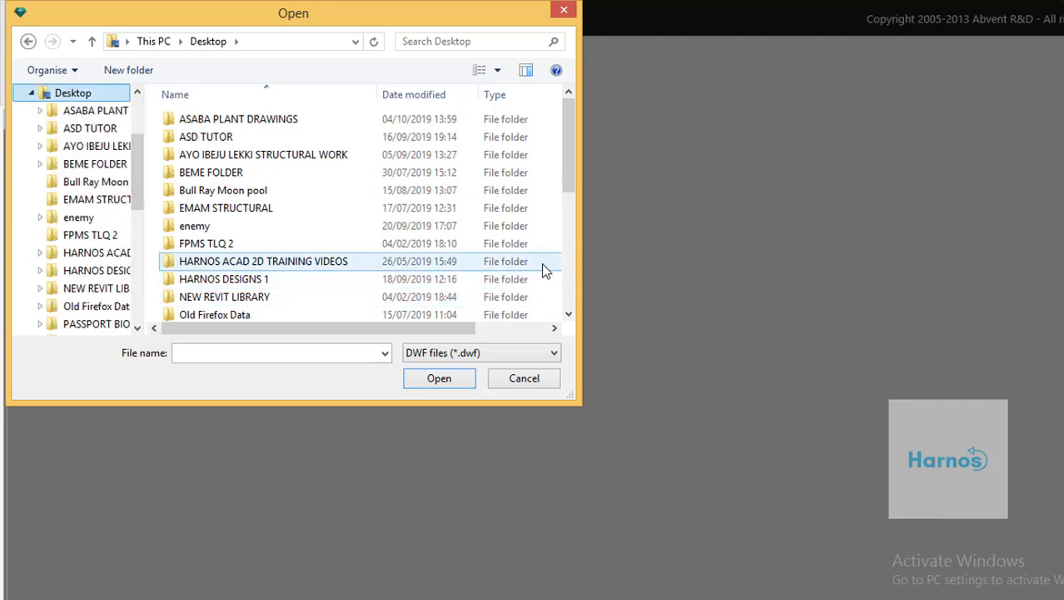
click(569, 314)
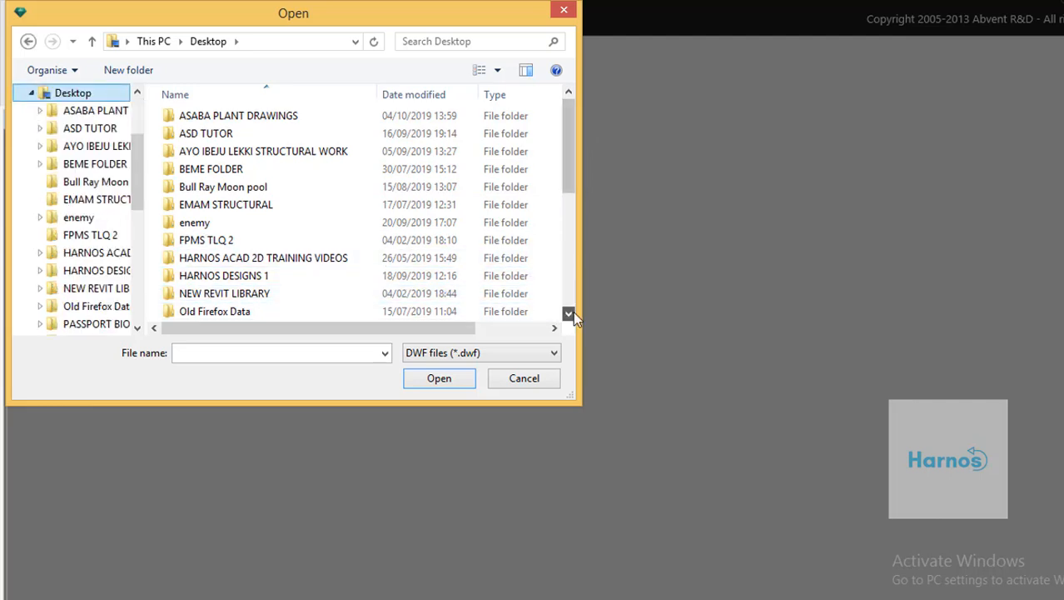
drag(570, 314, 573, 313)
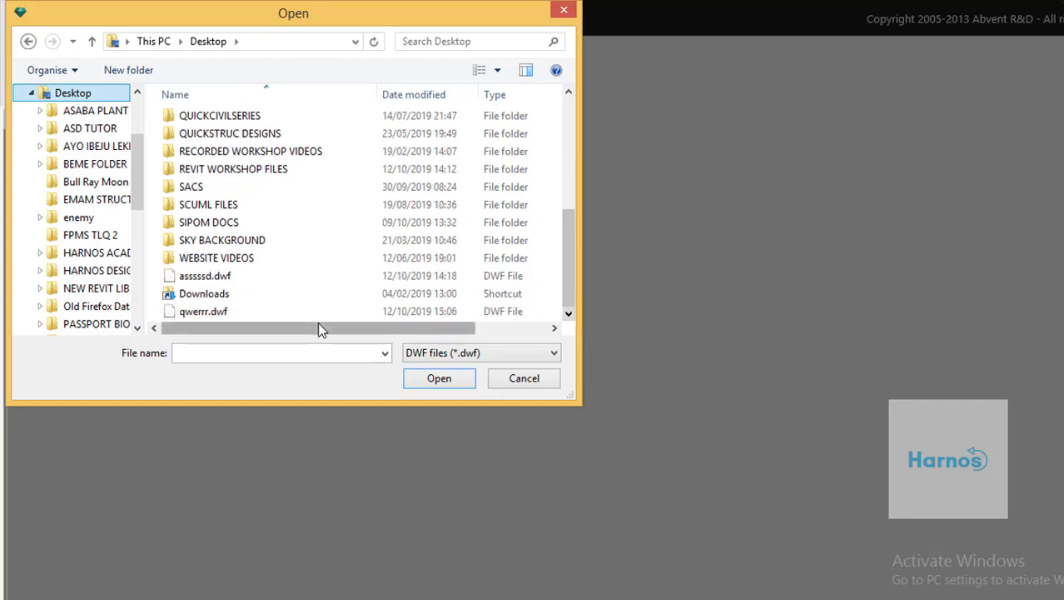
double_click(221, 313)
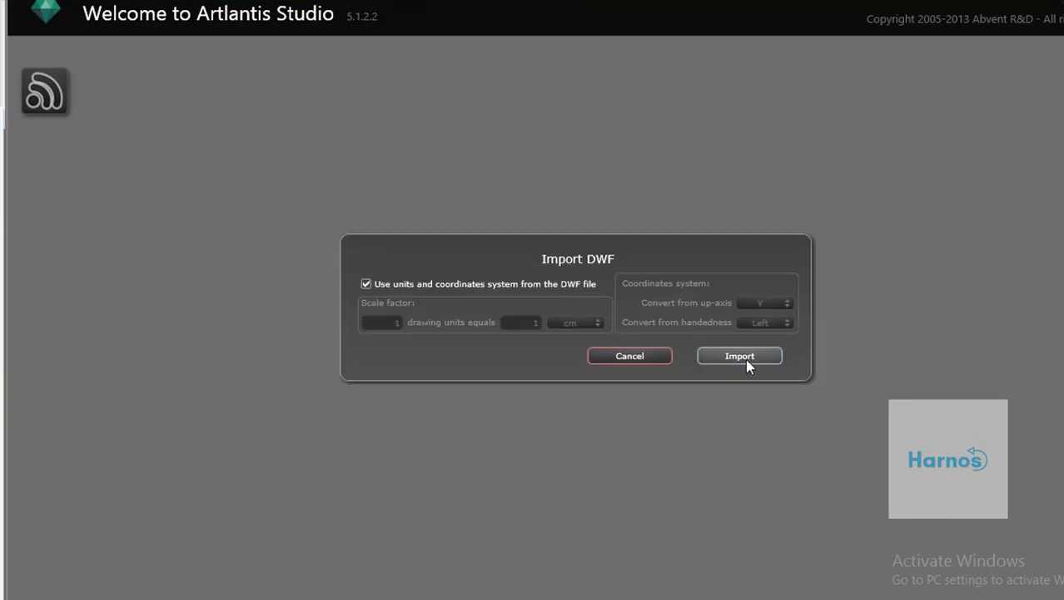
click(746, 361)
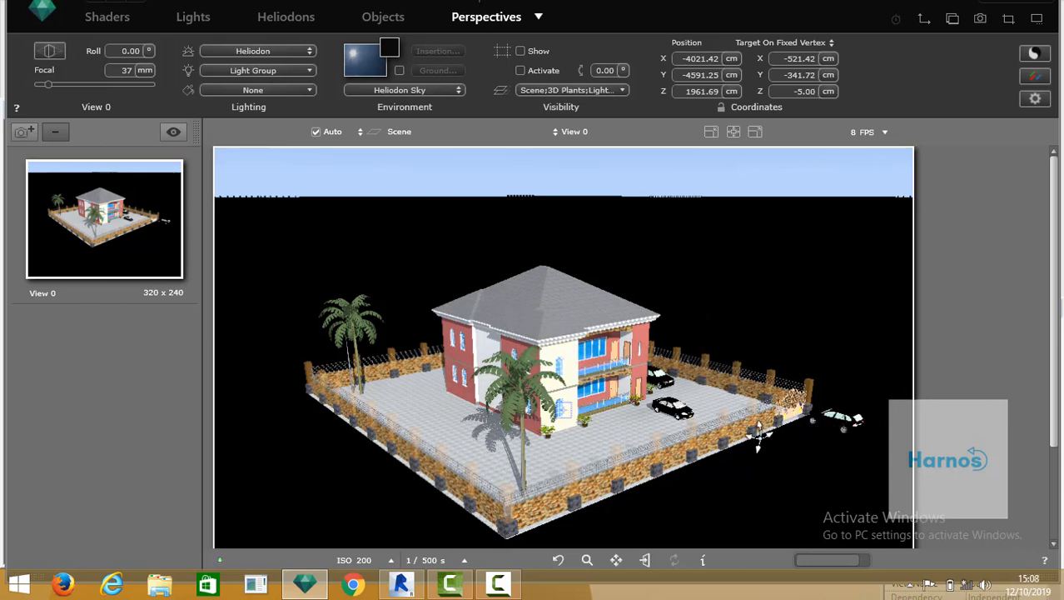
Frame the building more closely in the View 0 perspective, with the whole roof in the picture.
scroll(660, 425, up, 5)
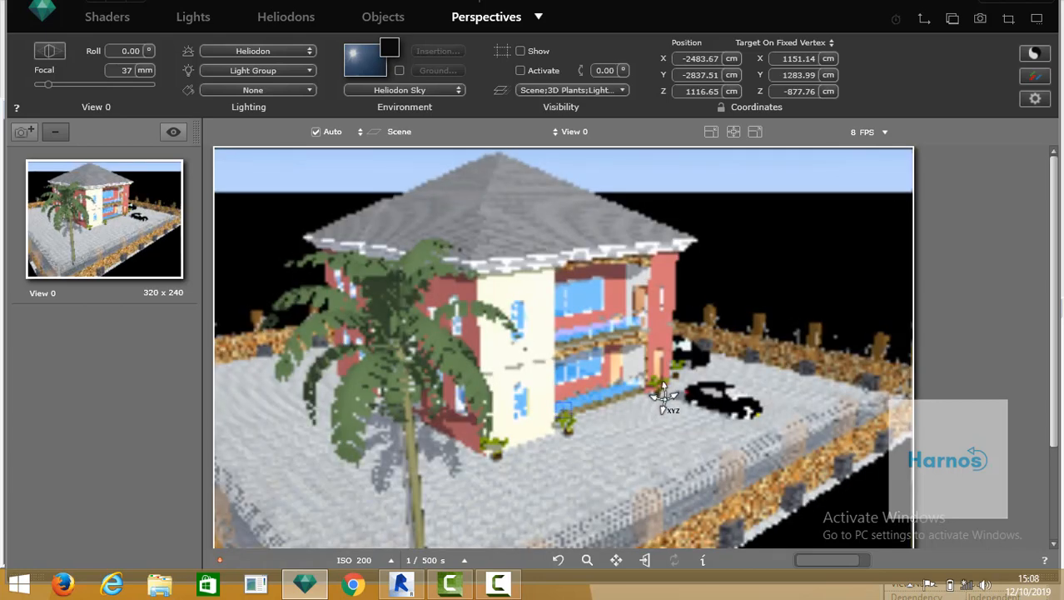
scroll(693, 358, up, 2)
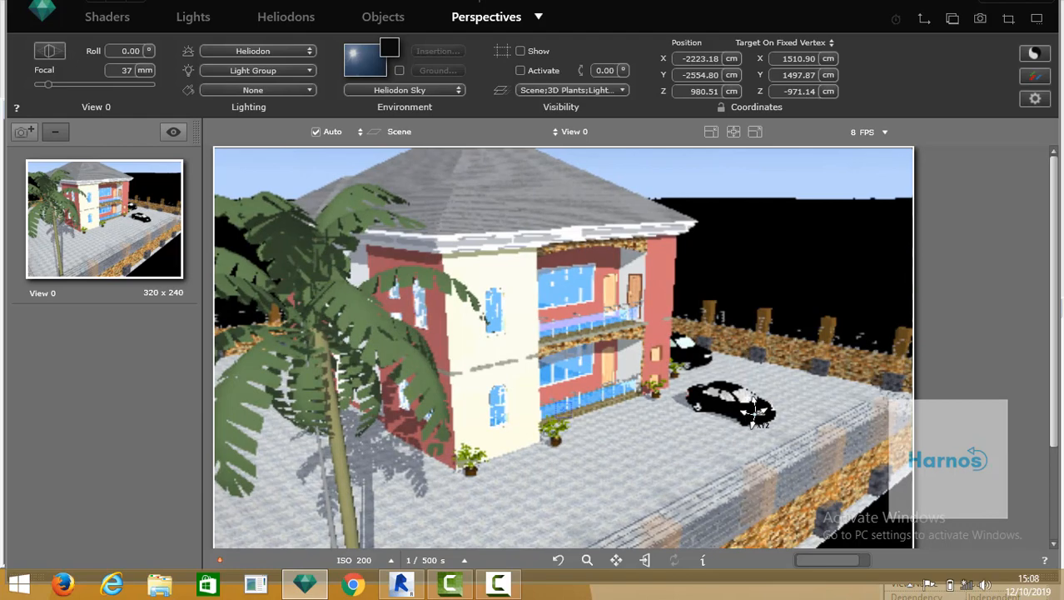
middle_drag(602, 366, 685, 412)
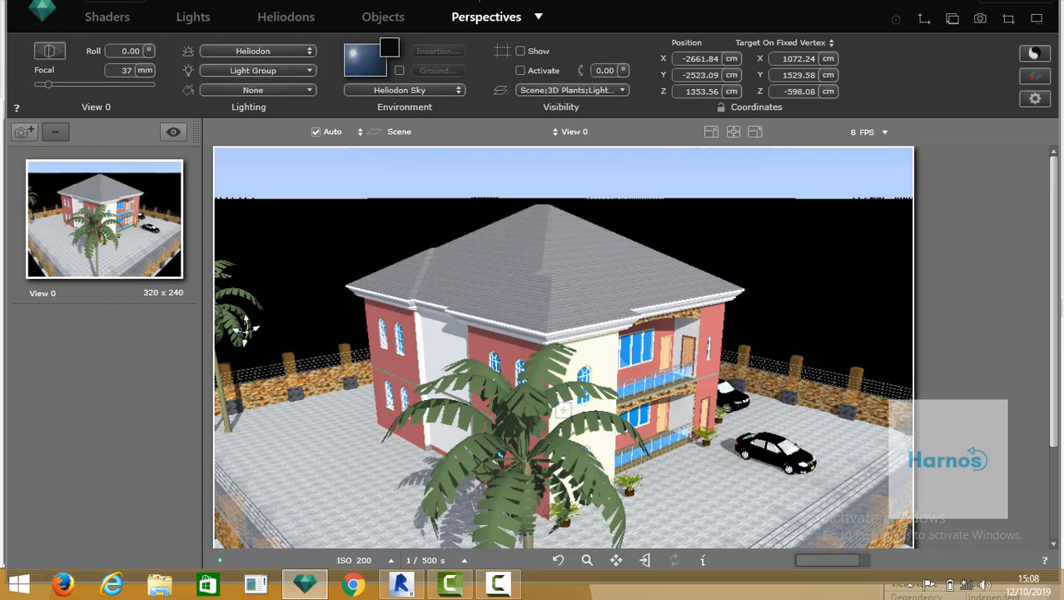
In File Explorer, open the Skies folder inside SKY BACKGROUND > Backgrounds on the Desktop.
click(160, 587)
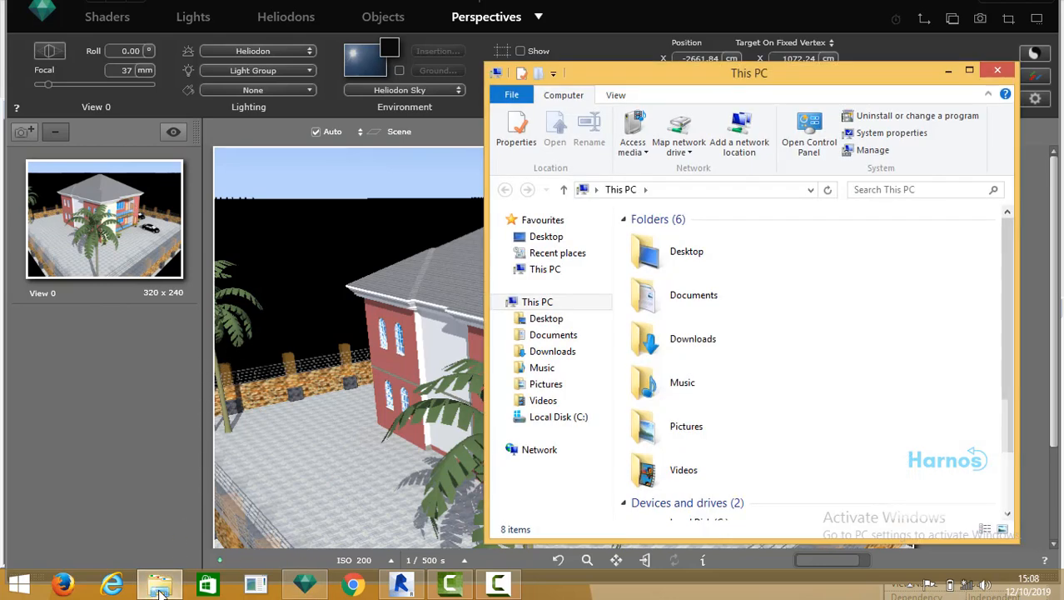
click(554, 321)
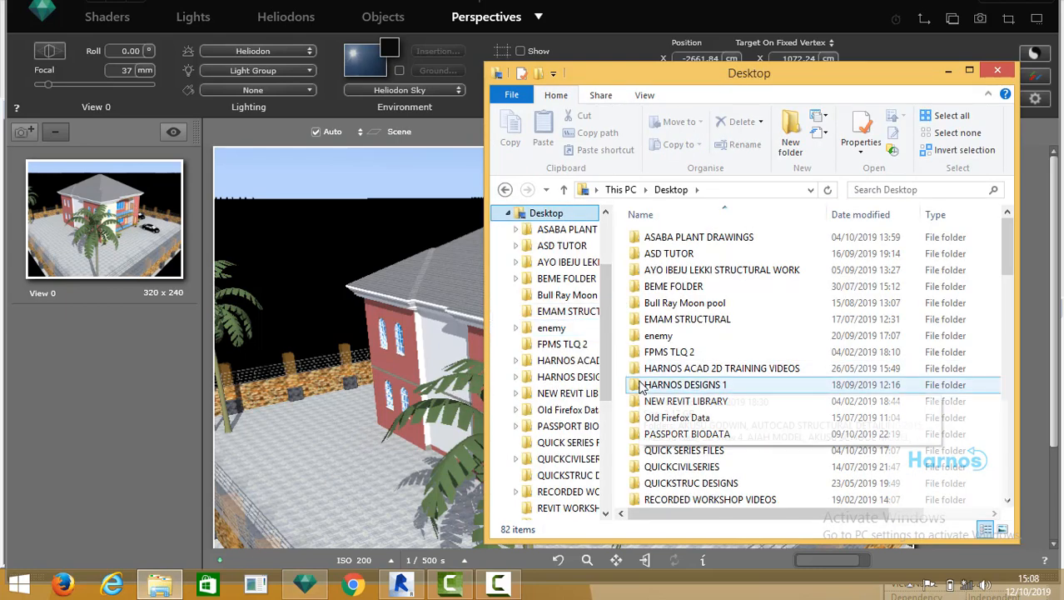
click(653, 340)
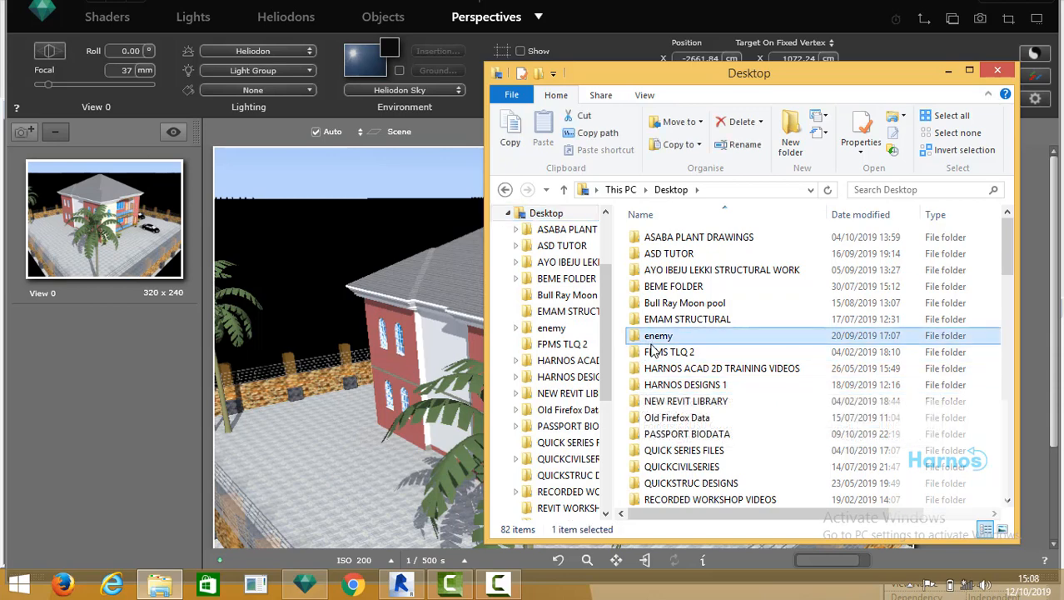
scroll(655, 349, down, 9)
scroll(716, 365, up, 5)
click(717, 363)
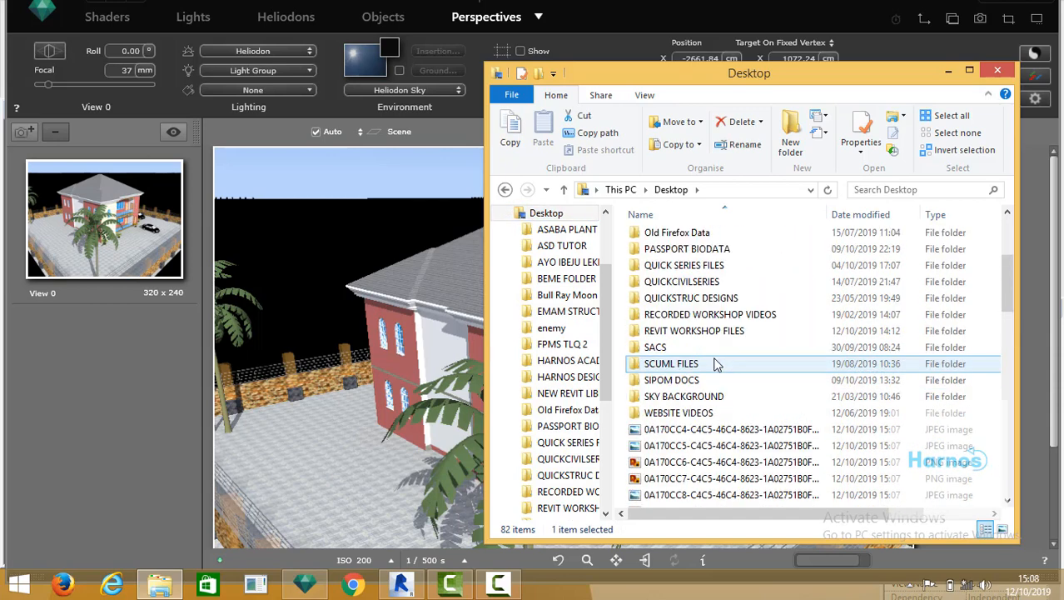
click(723, 282)
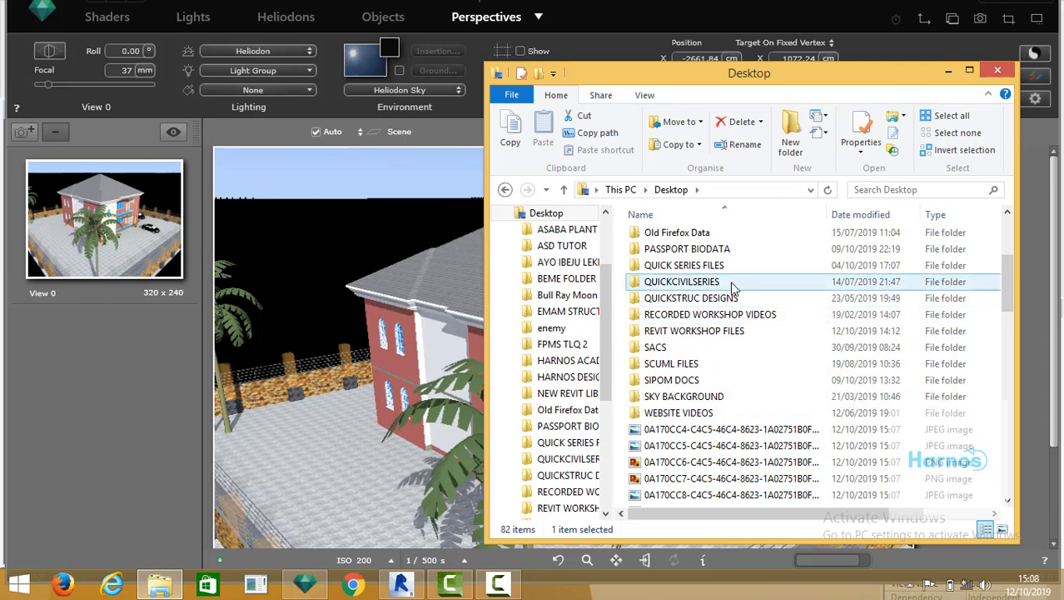
double_click(720, 398)
double_click(697, 247)
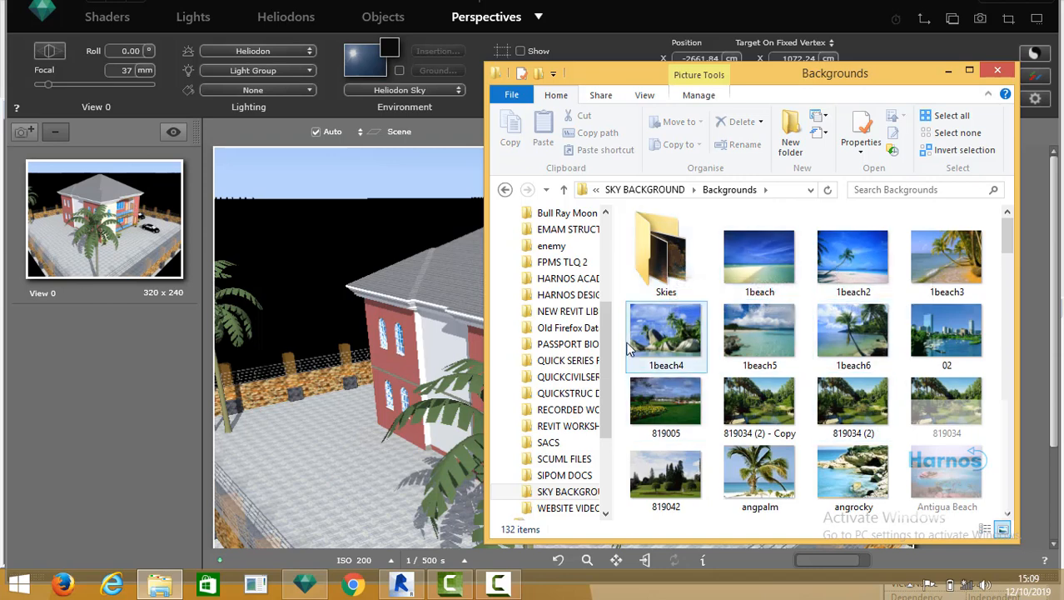
double_click(664, 266)
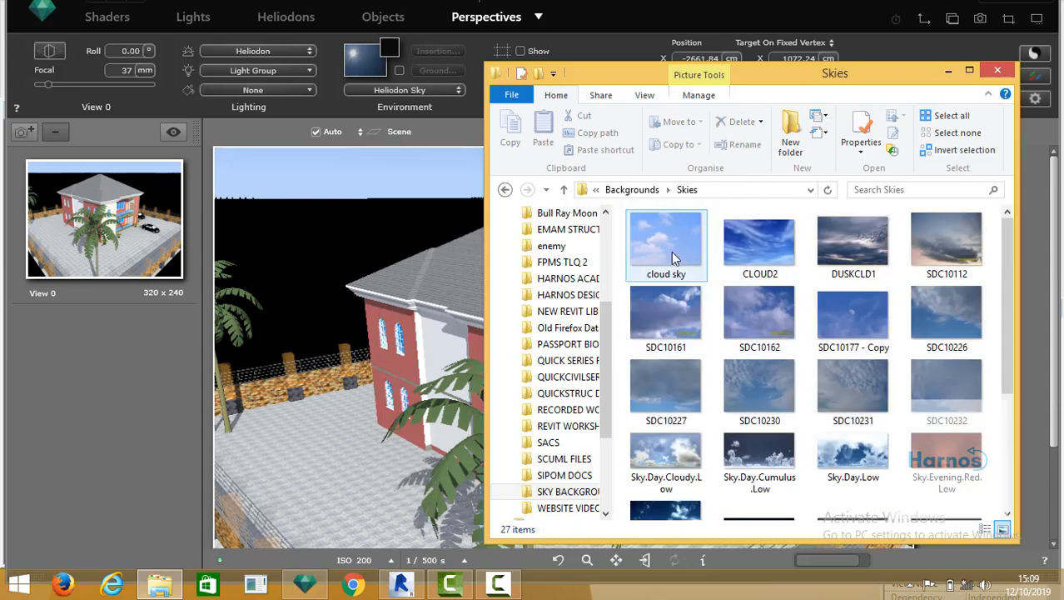
Apply the sky image SDC10161 from the Skies folder as the background of the View 0 perspective in Artlantis Studio.
click(671, 252)
click(766, 251)
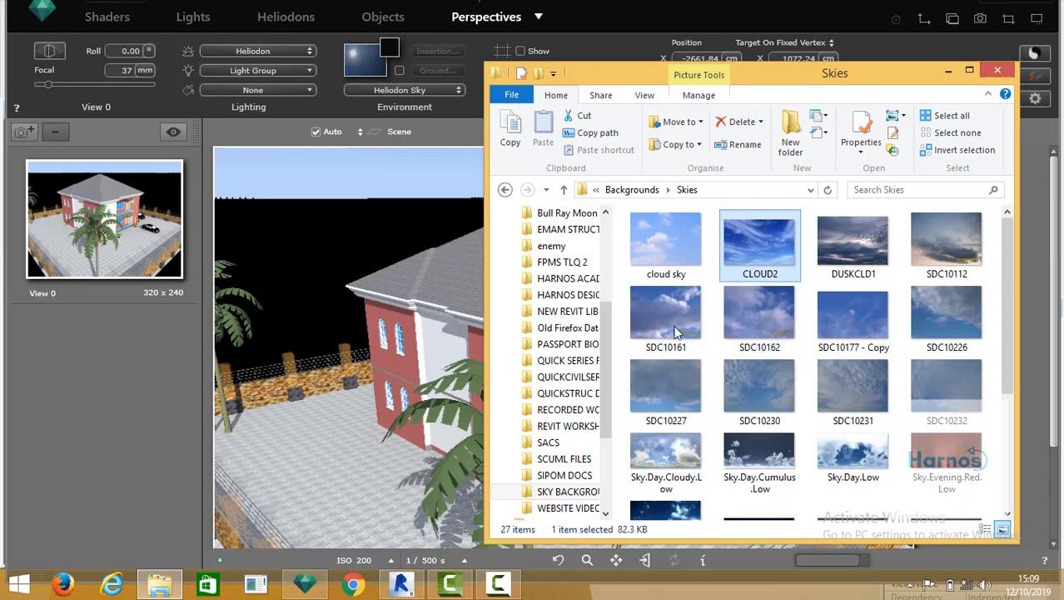
click(662, 319)
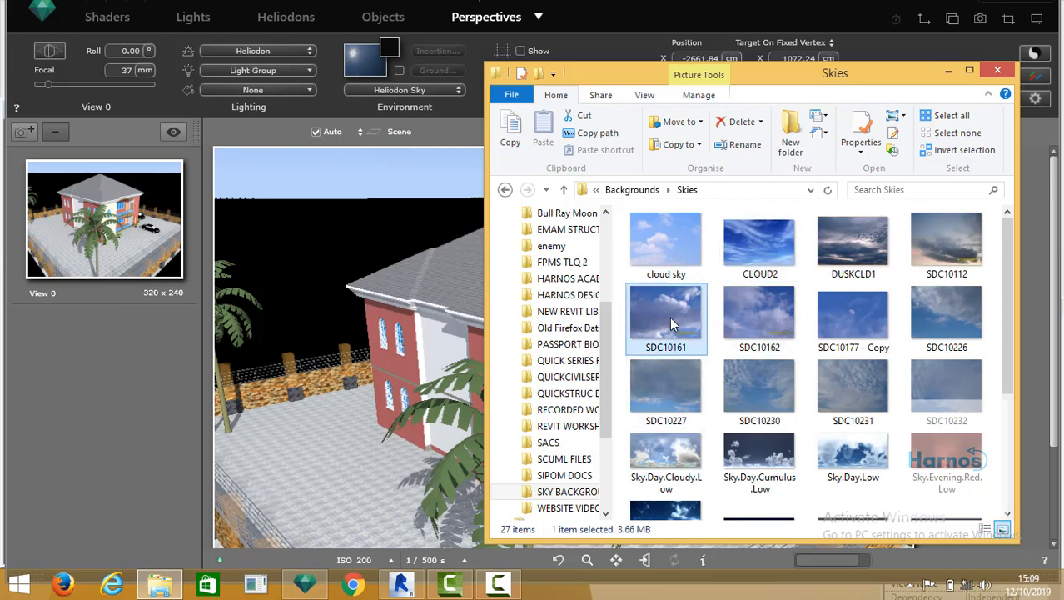
drag(671, 316, 339, 238)
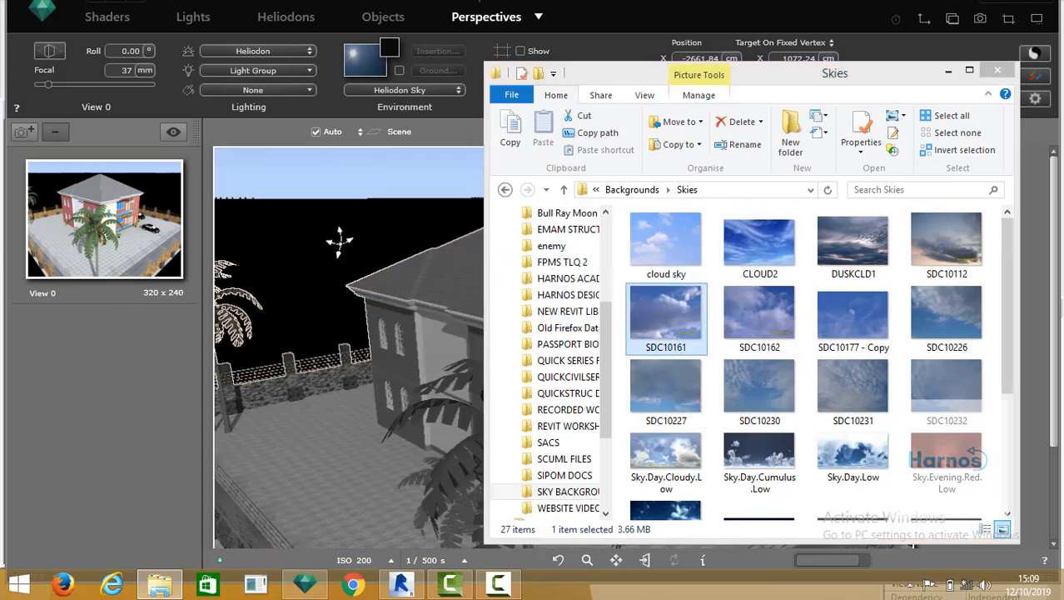
click(339, 239)
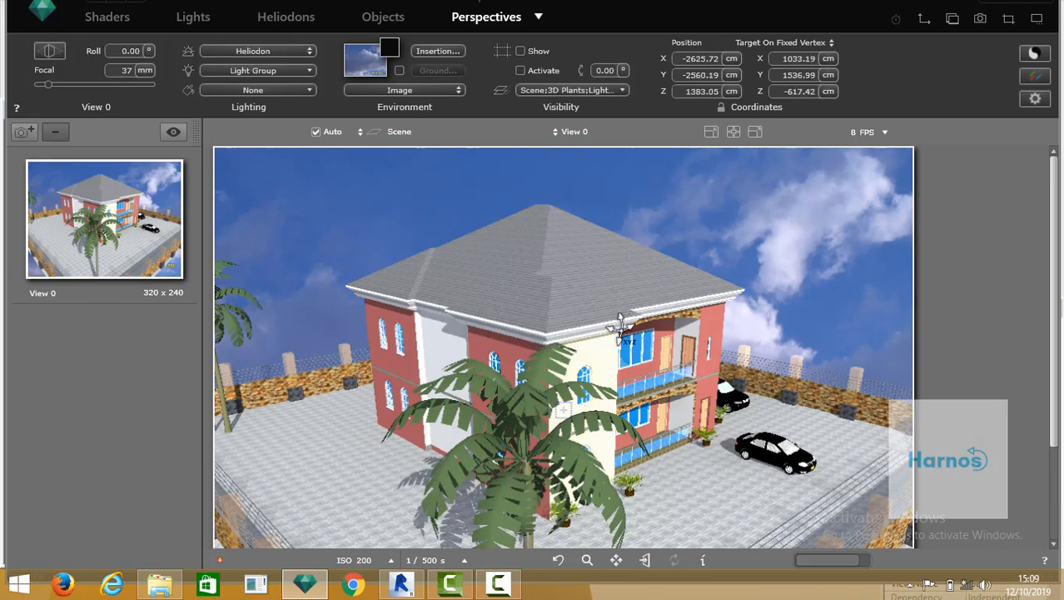
Reframe View 0 from a lower, closer angle that shows the balcony side of the building and the parked cars.
drag(618, 327, 565, 312)
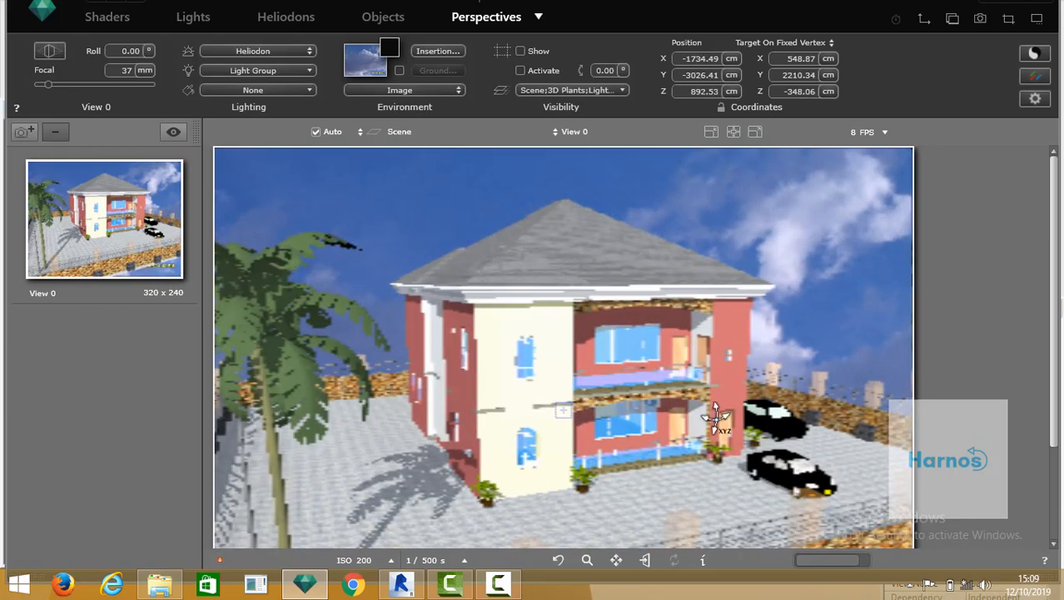
scroll(675, 427, up, 3)
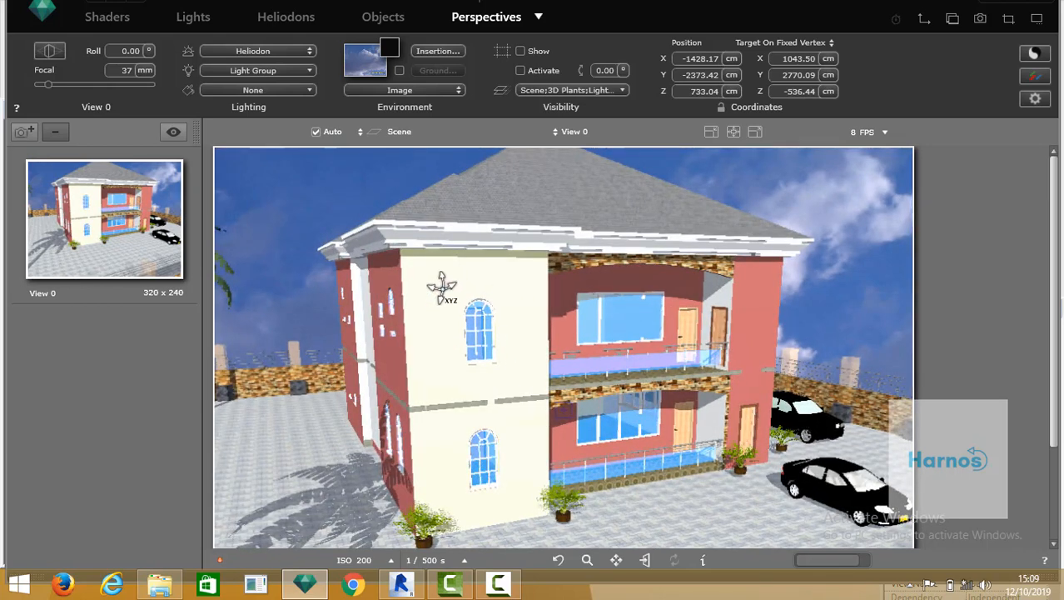
Select the cream corner wall's shader, Material13, and open its diffuse colour for editing.
click(112, 18)
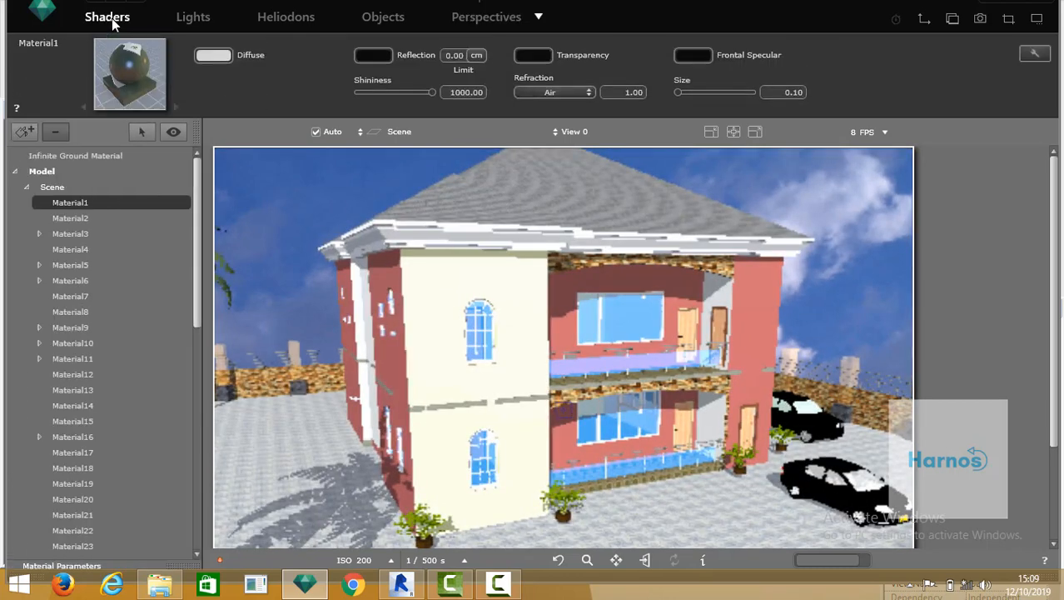
click(424, 277)
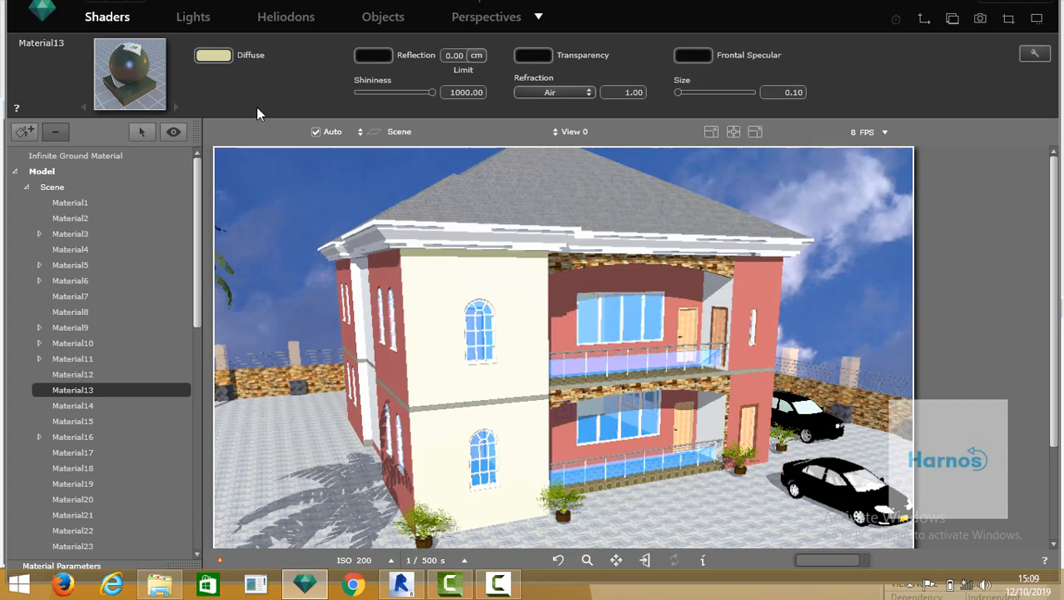
click(221, 57)
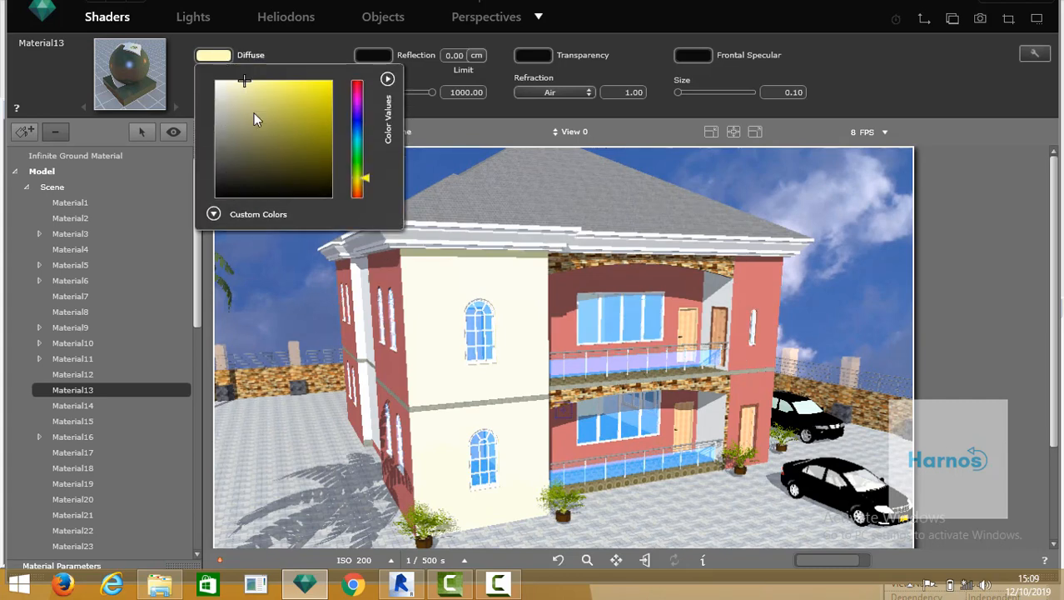
Try pale pink, bright red, dark brown and deep red as the corner wall's diffuse colour.
mouse_move(368, 176)
mouse_down()
mouse_move(374, 107)
mouse_move(369, 208)
mouse_move(374, 81)
mouse_up()
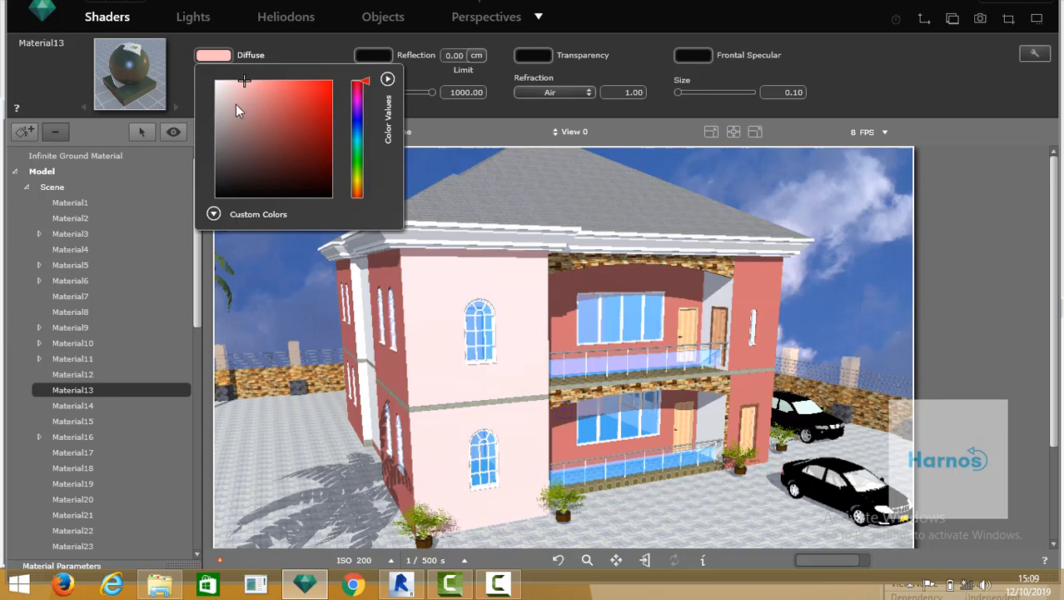
click(232, 99)
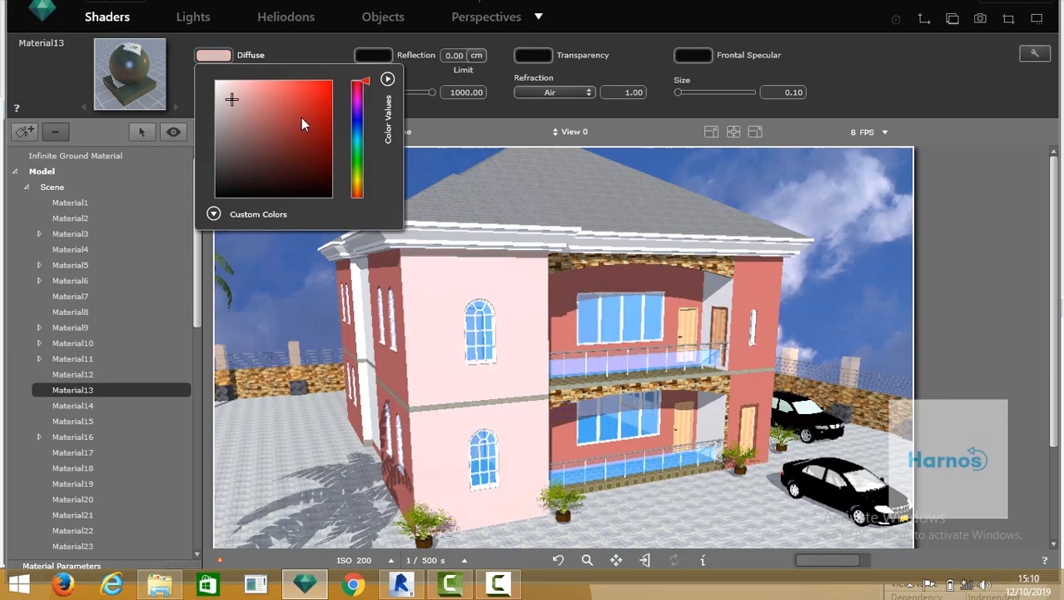
click(324, 97)
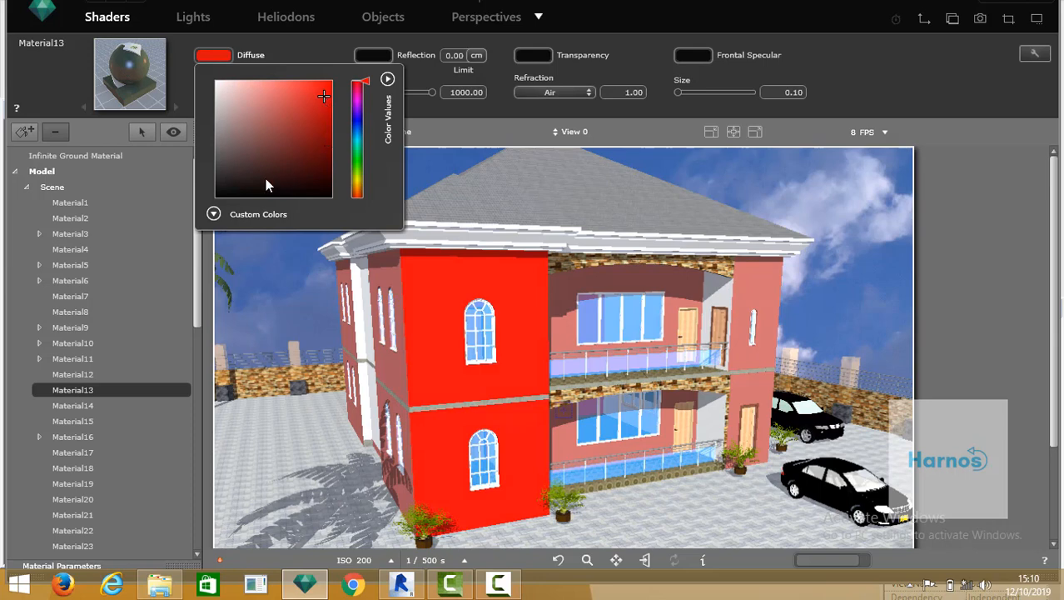
click(230, 166)
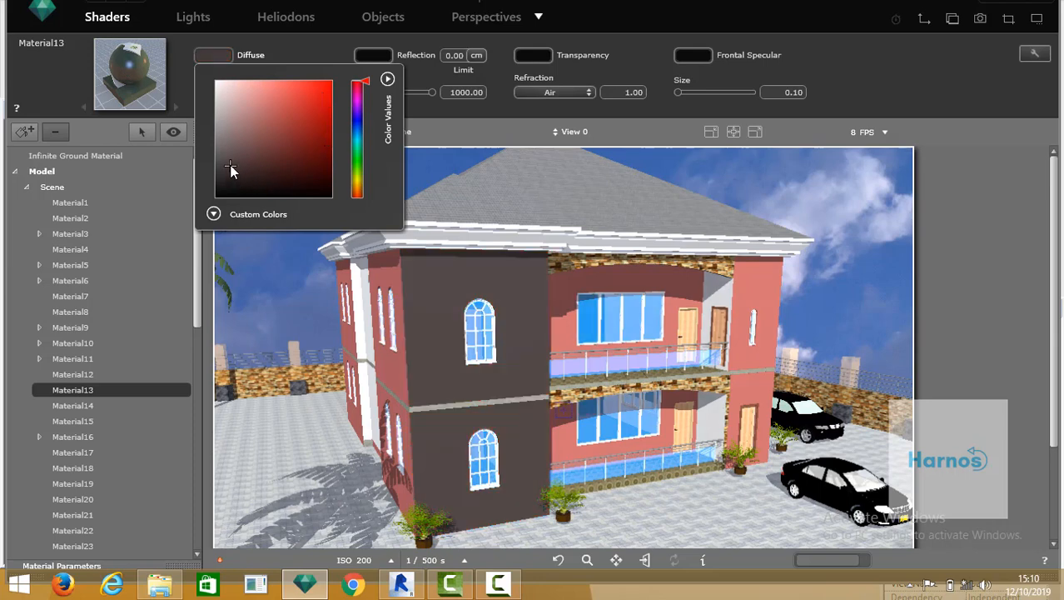
click(228, 111)
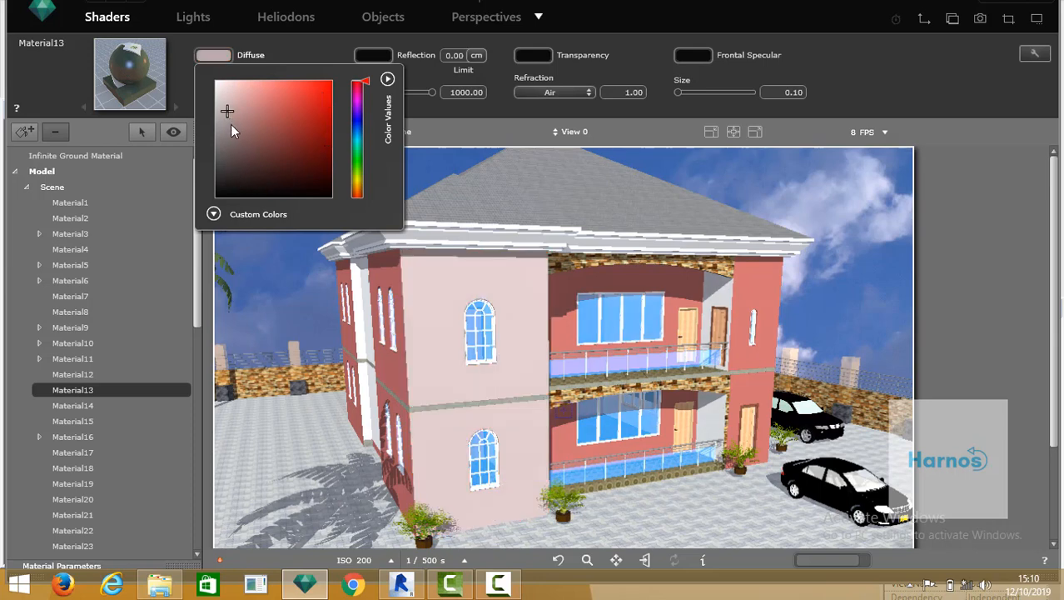
click(320, 124)
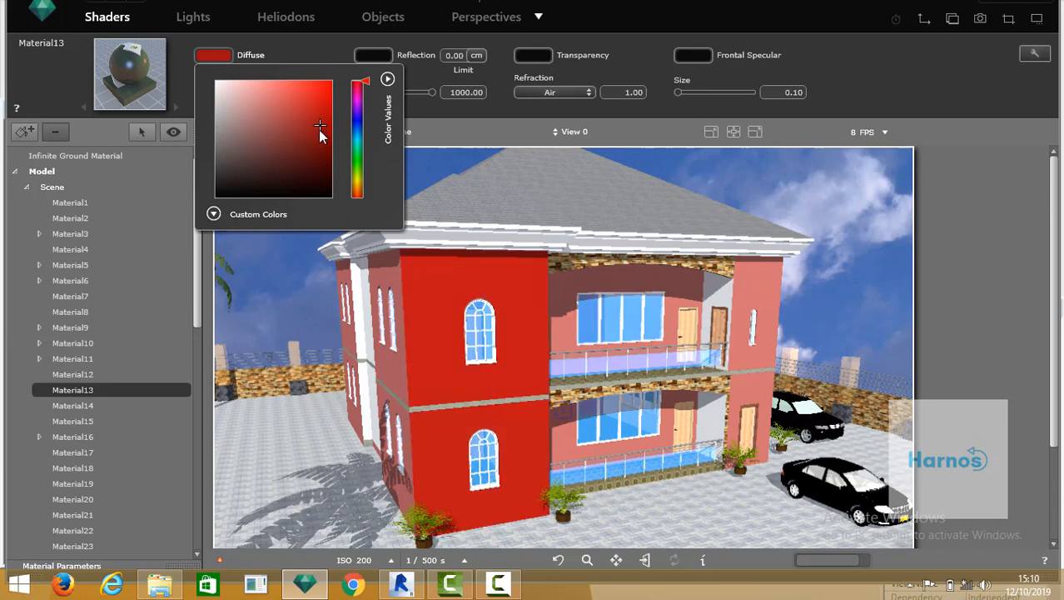
Try blue, purple, orange, magenta and pale pink hues as the corner wall's diffuse colour.
click(357, 139)
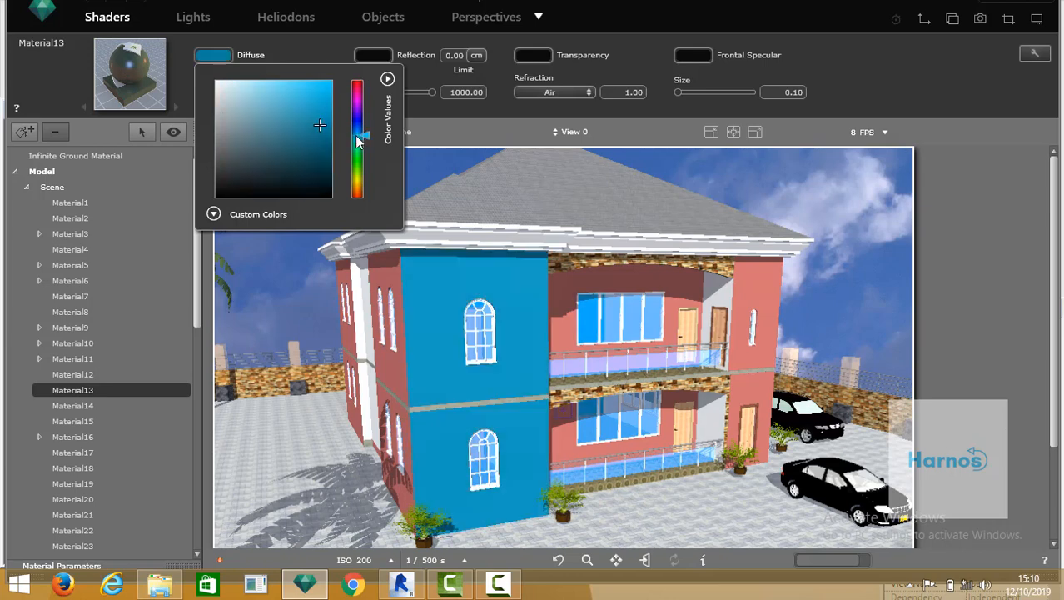
click(359, 116)
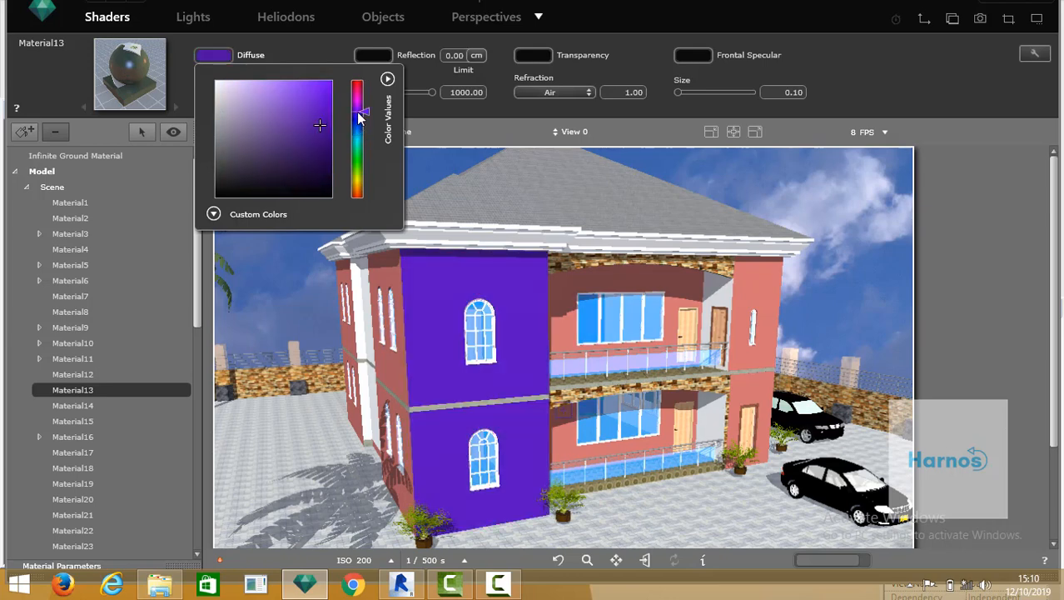
click(356, 188)
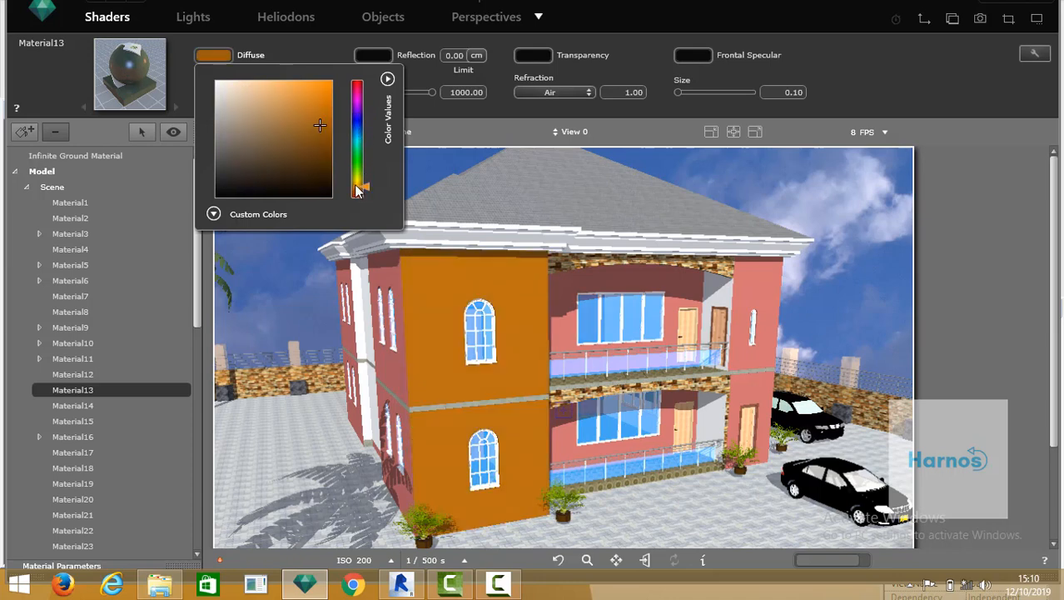
click(357, 95)
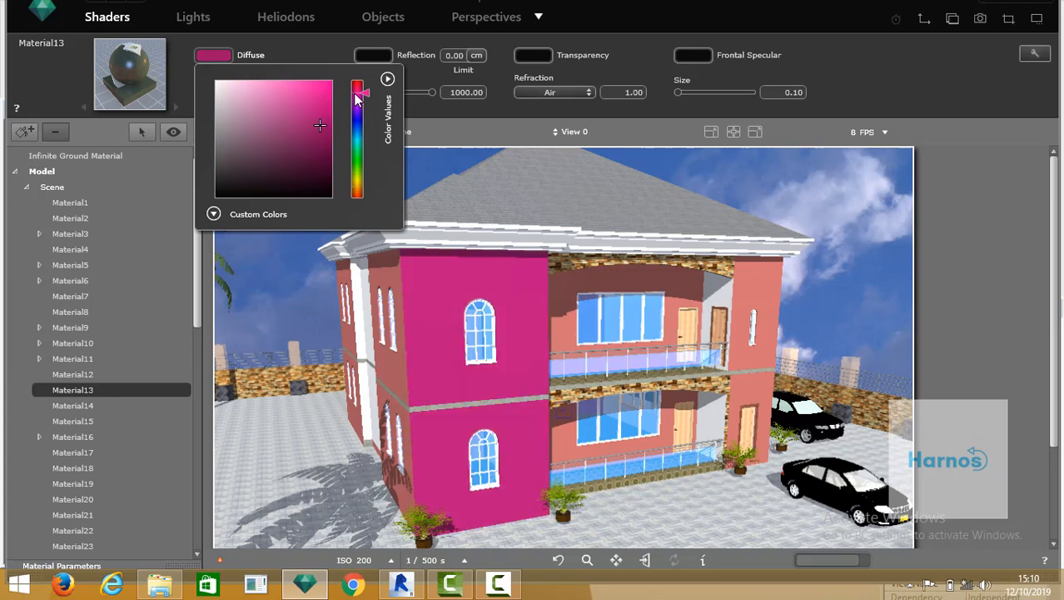
click(277, 183)
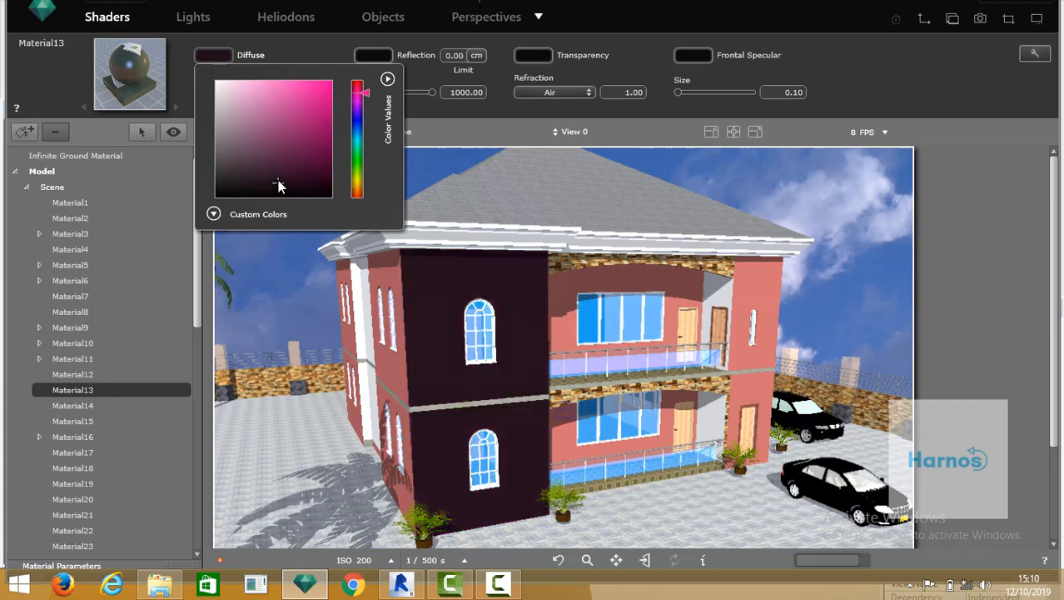
click(284, 82)
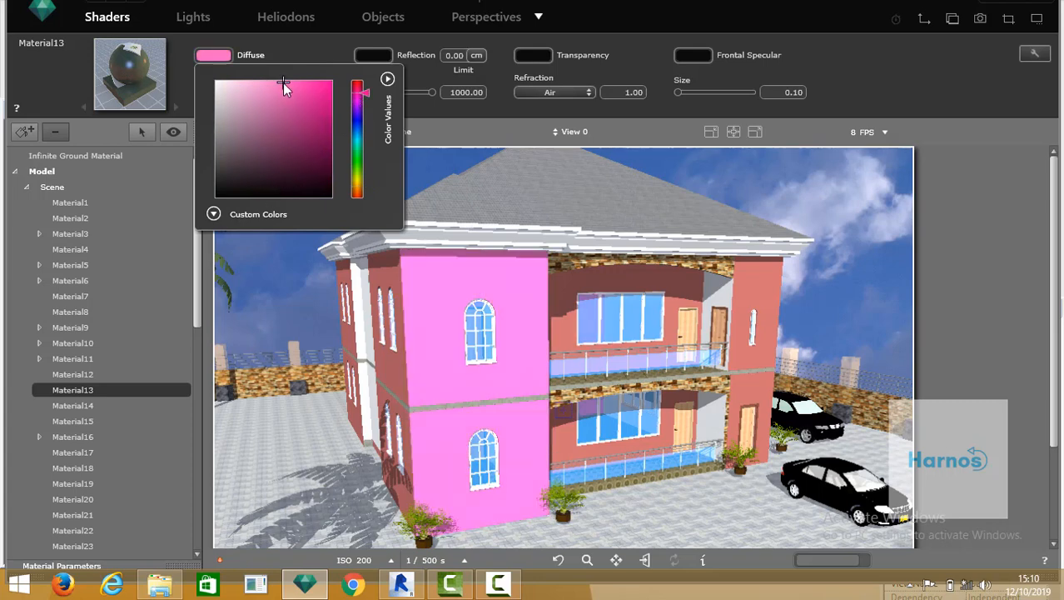
click(232, 109)
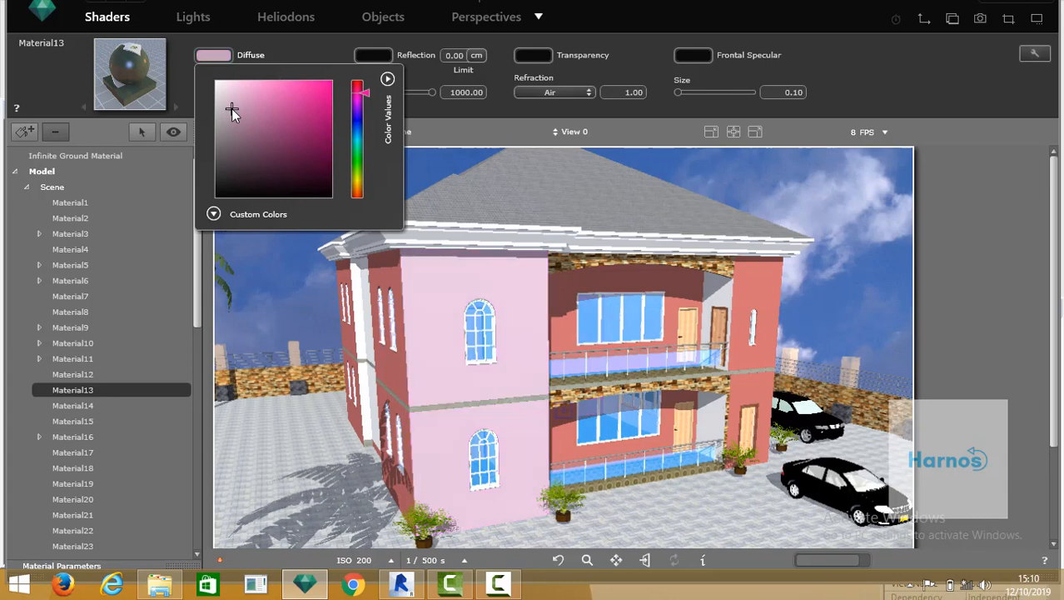
click(130, 98)
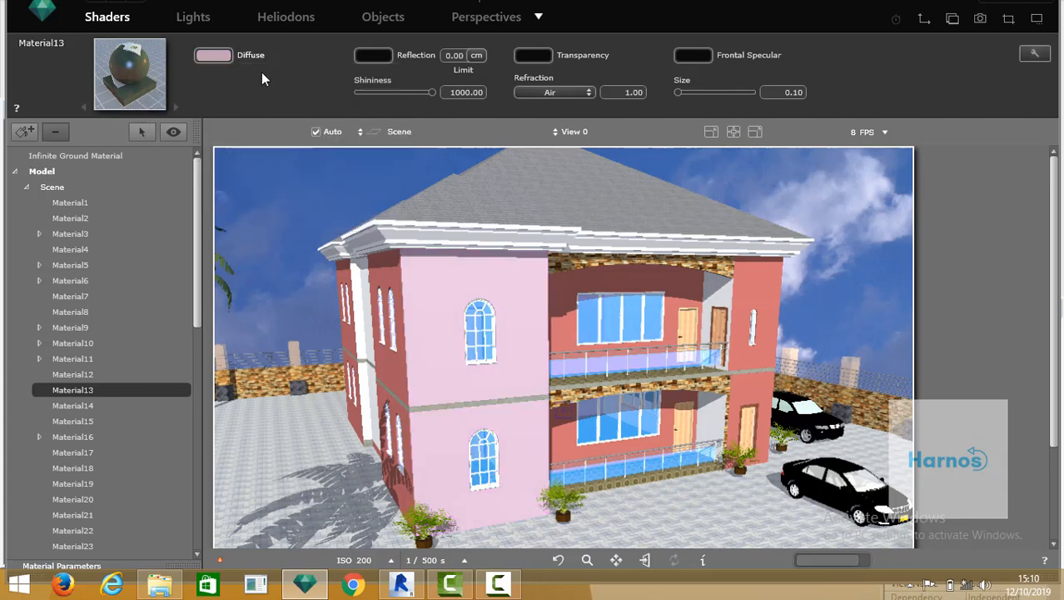
Try magenta and olive green on Material13, and settle on a near-white diffuse colour for the corner wall.
click(214, 56)
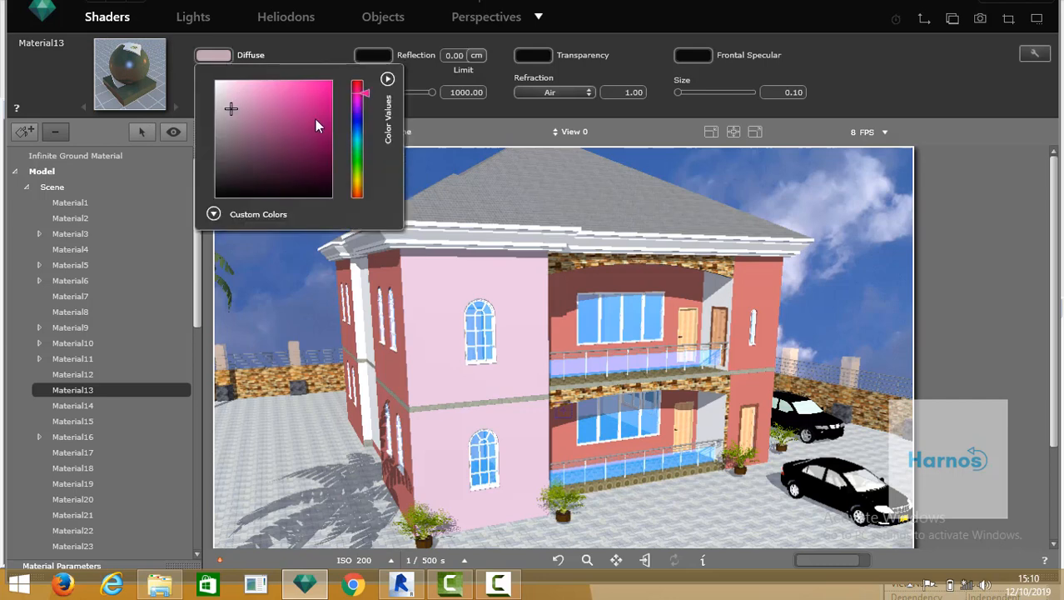
click(217, 84)
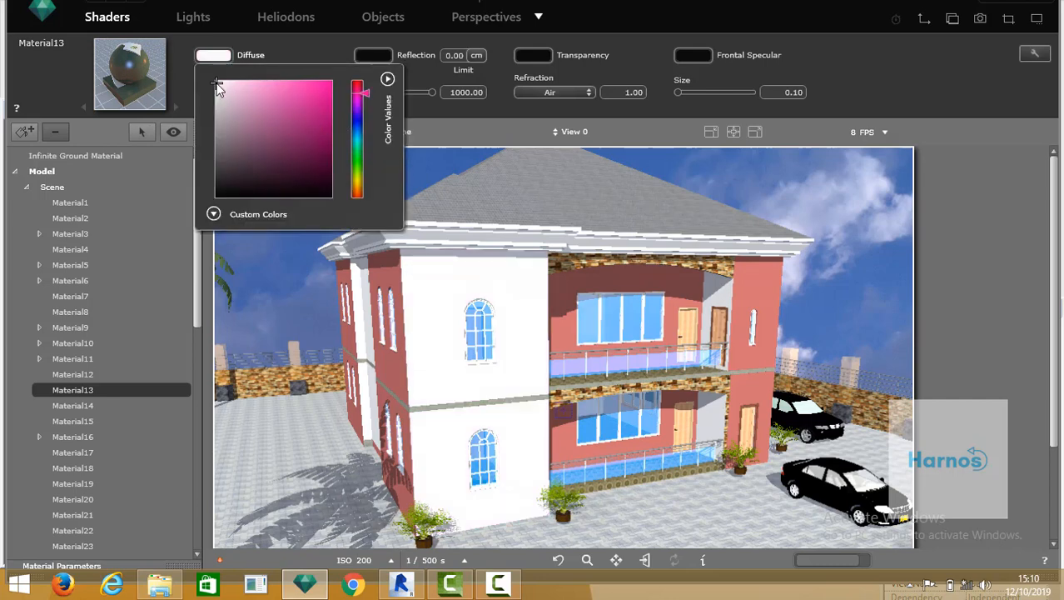
click(306, 129)
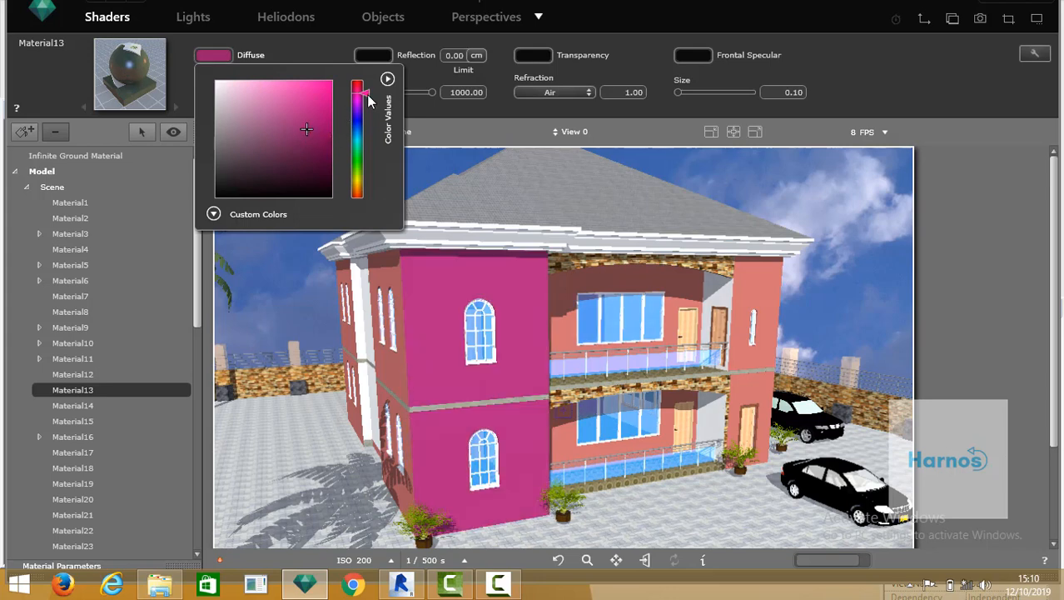
mouse_move(371, 97)
mouse_down()
mouse_move(369, 184)
mouse_move(373, 100)
mouse_move(370, 185)
mouse_move(370, 174)
mouse_up()
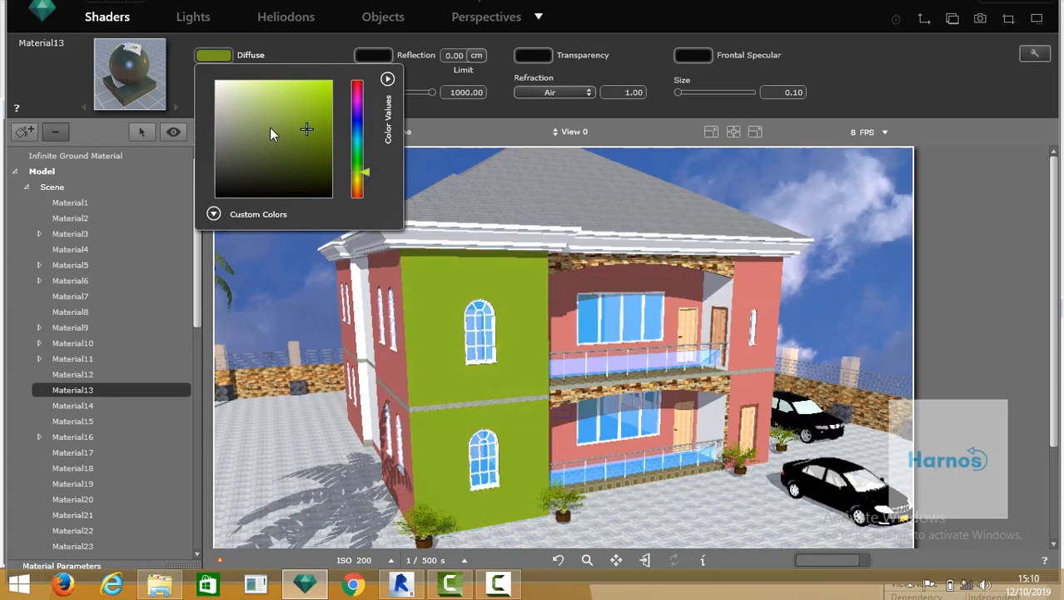
click(218, 84)
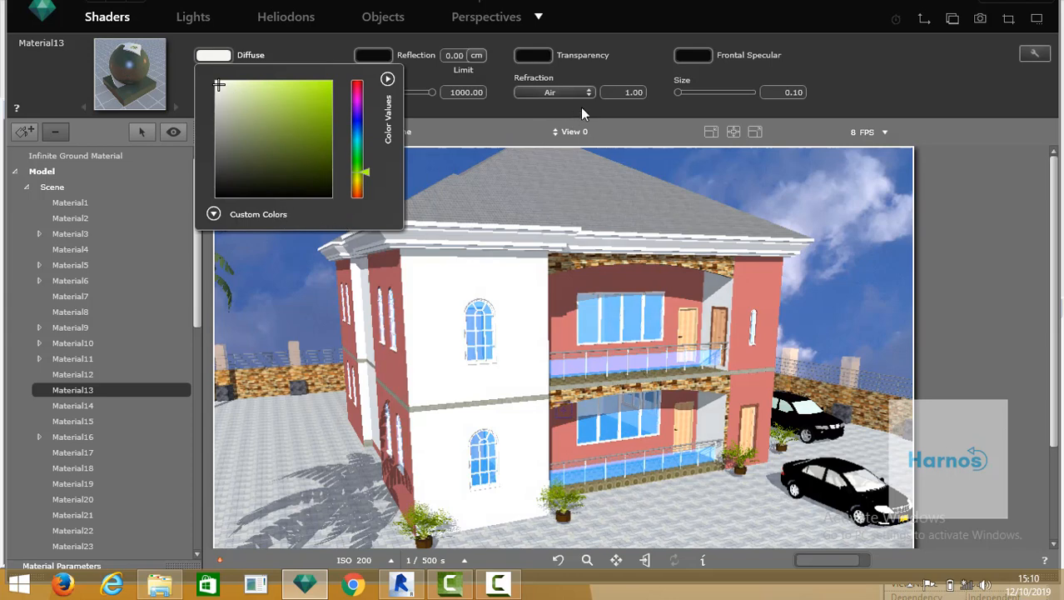
Set the shininess of the corner wall's Material13 to 151.69 and its frontal specular size to 4.08.
click(451, 133)
click(604, 167)
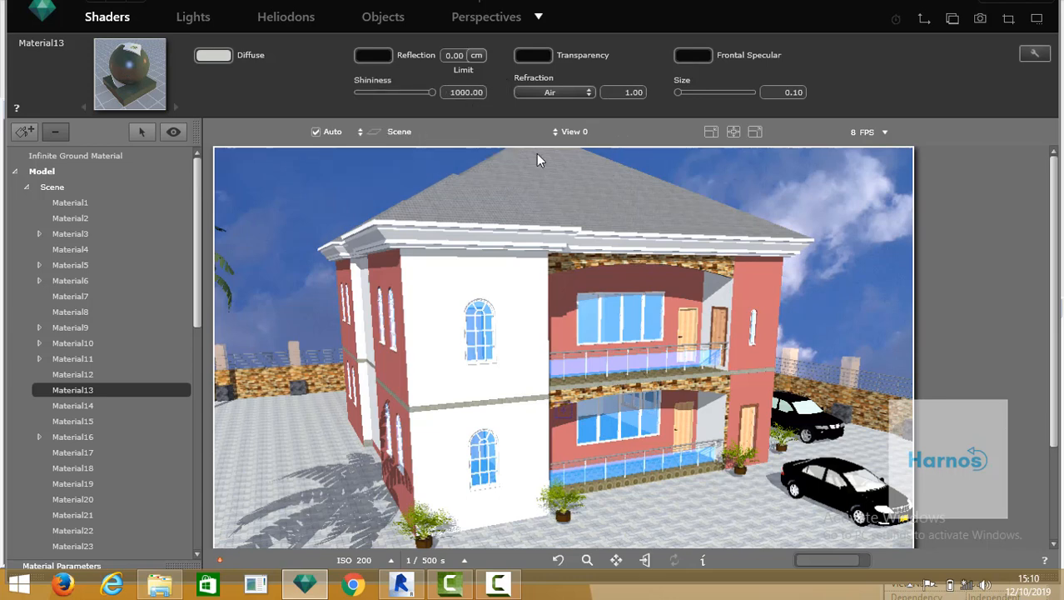
click(389, 93)
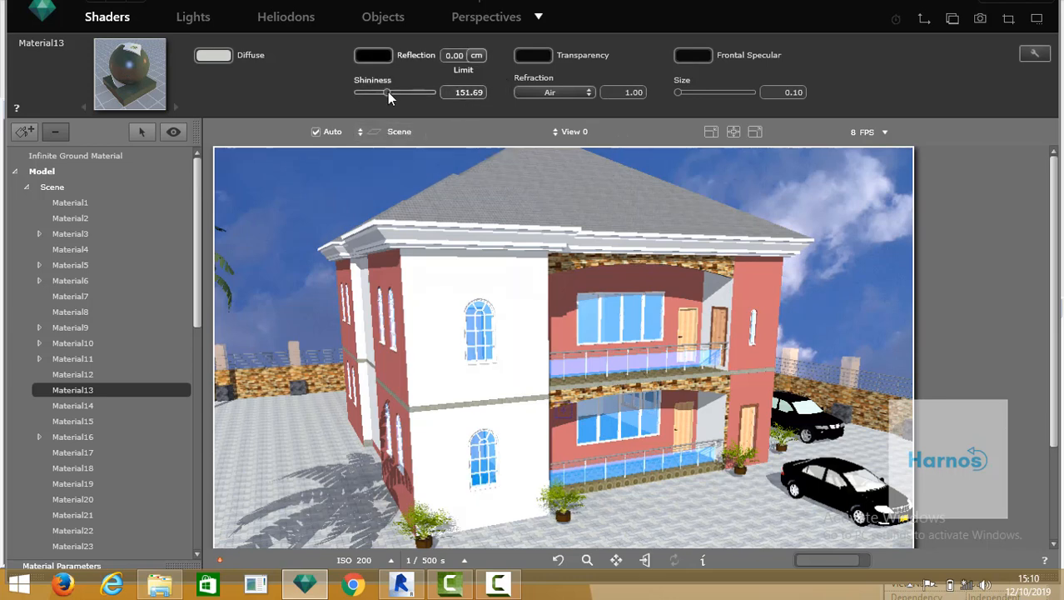
click(718, 92)
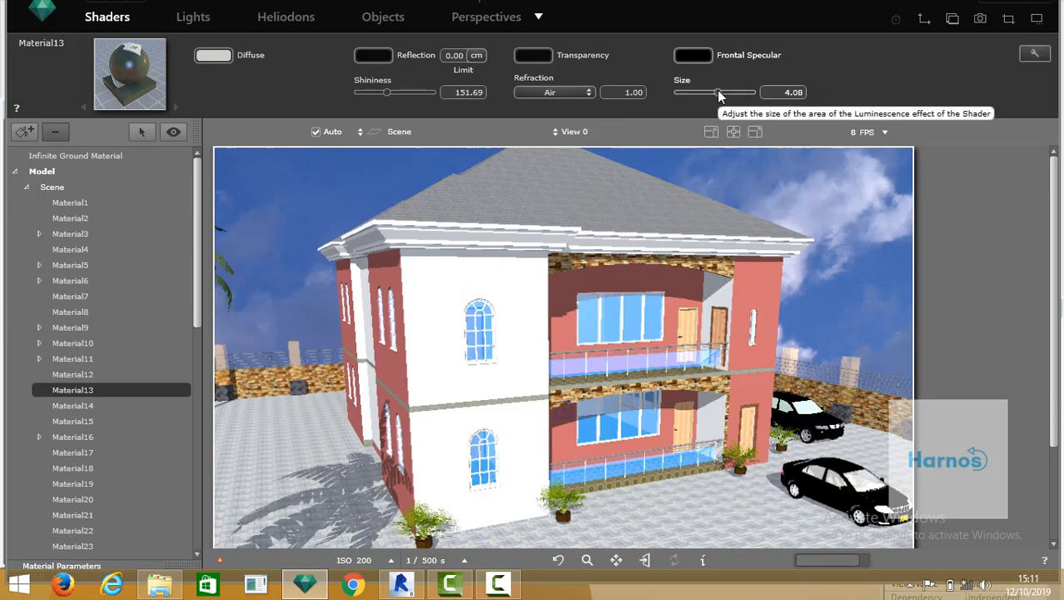
Try light grey, lime green and near-white as Material13's diffuse colour, and settle on dark grey for the corner wall.
click(210, 55)
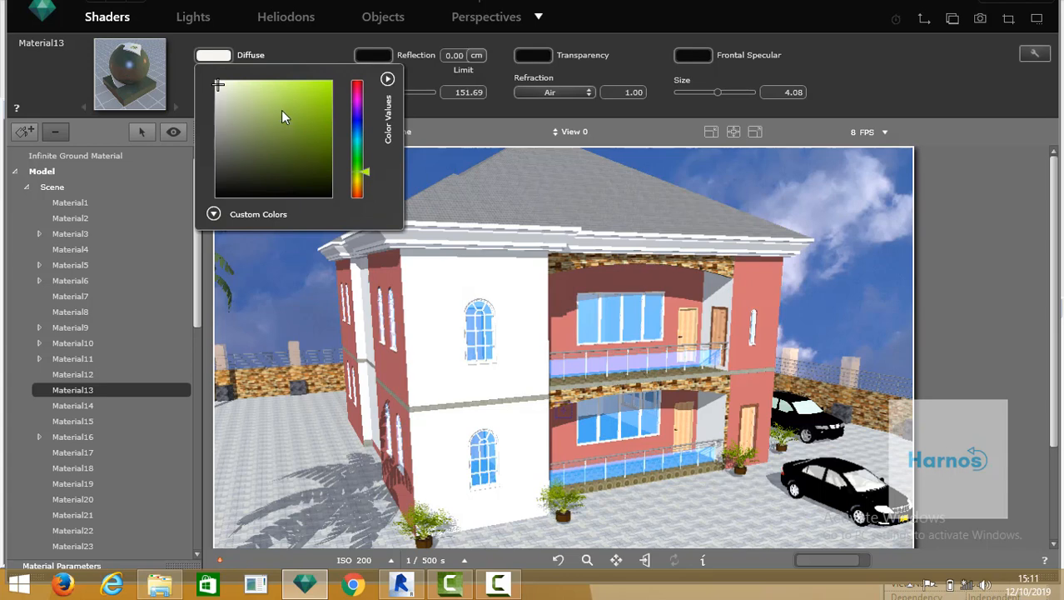
click(223, 114)
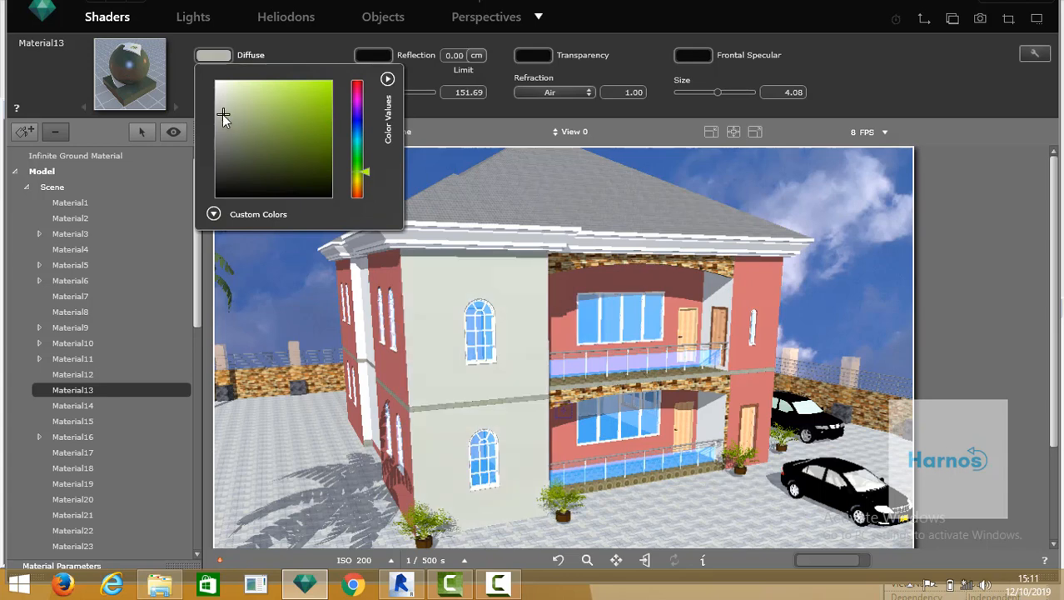
click(323, 92)
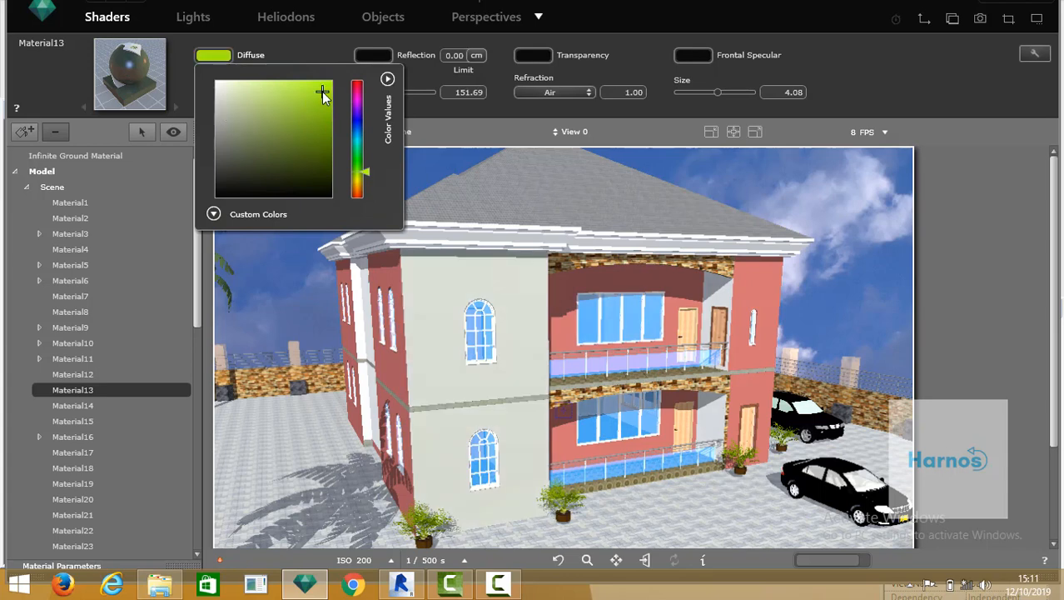
click(220, 83)
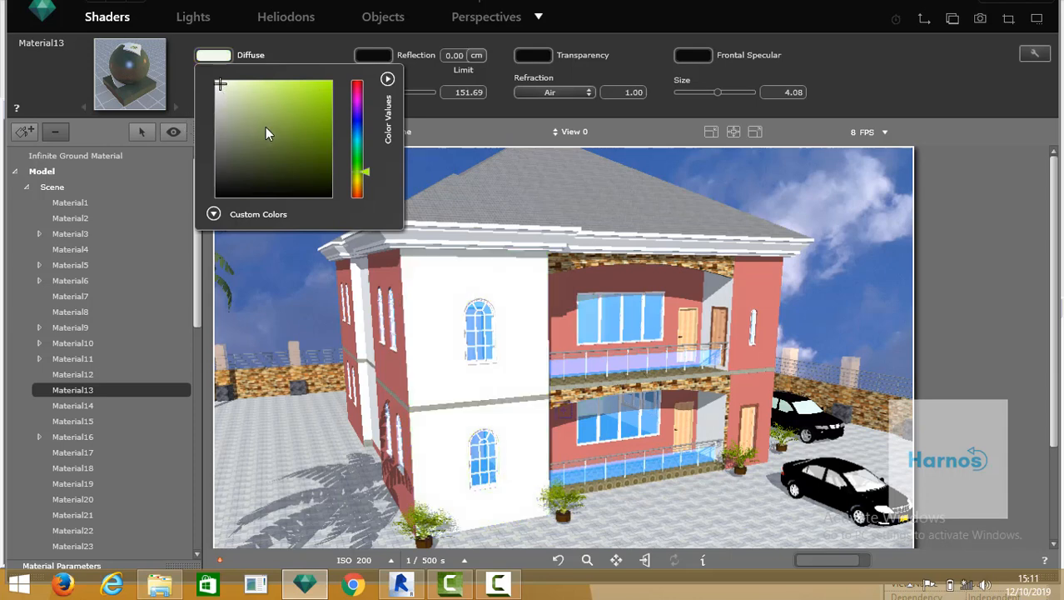
click(229, 164)
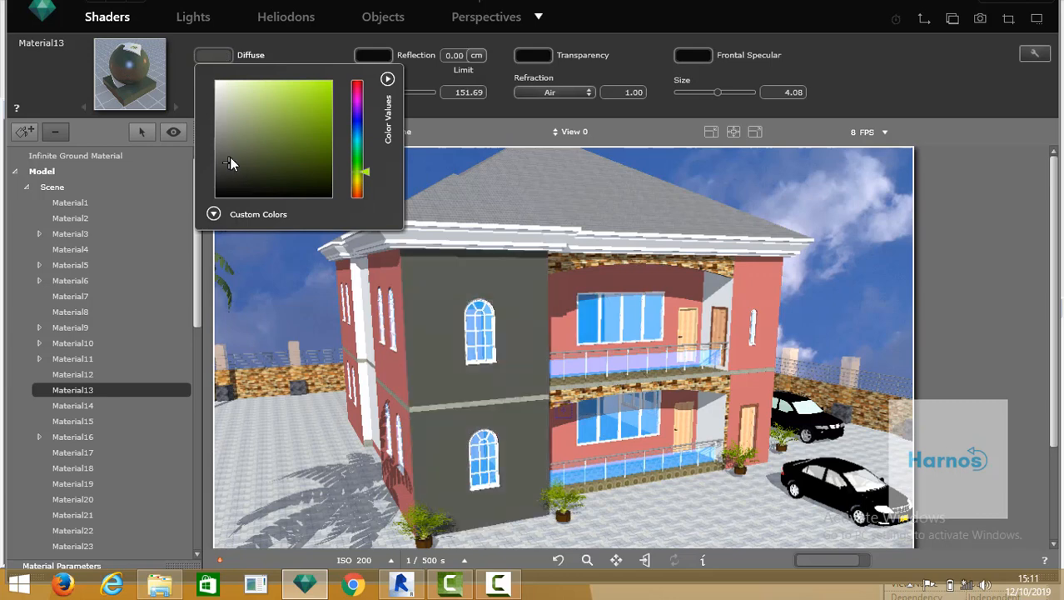
click(469, 130)
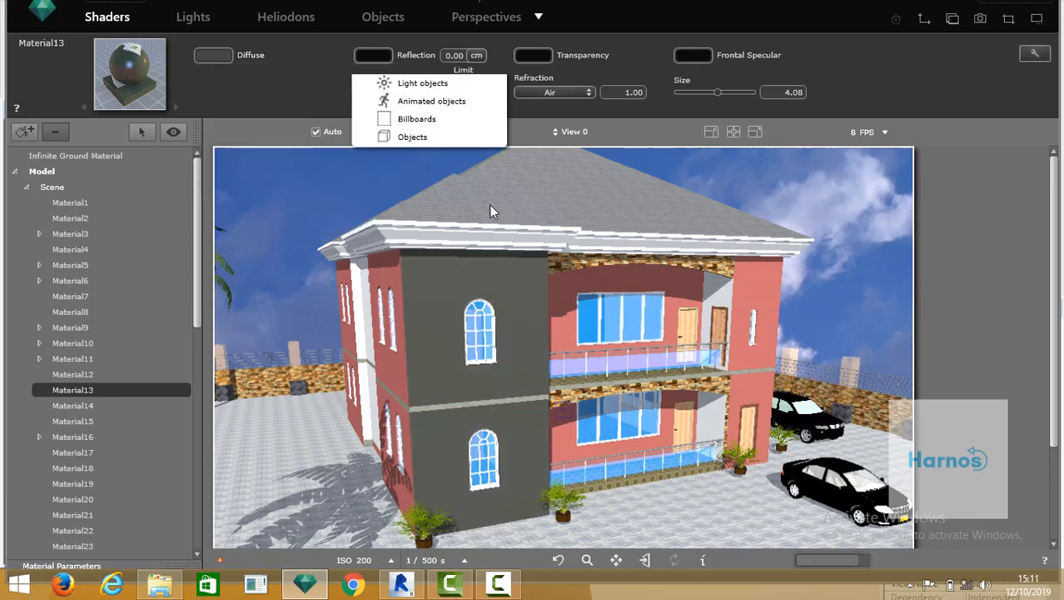
click(493, 408)
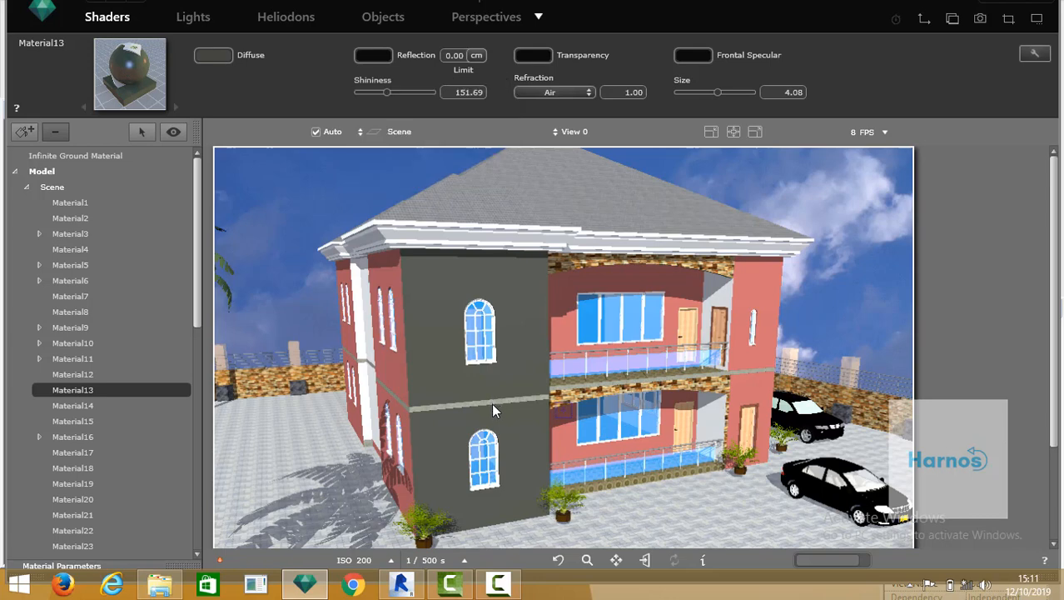
Select the texture of the horizontal concrete band, Material10, try a scale of 153.50, and set the scale to 50.
click(475, 403)
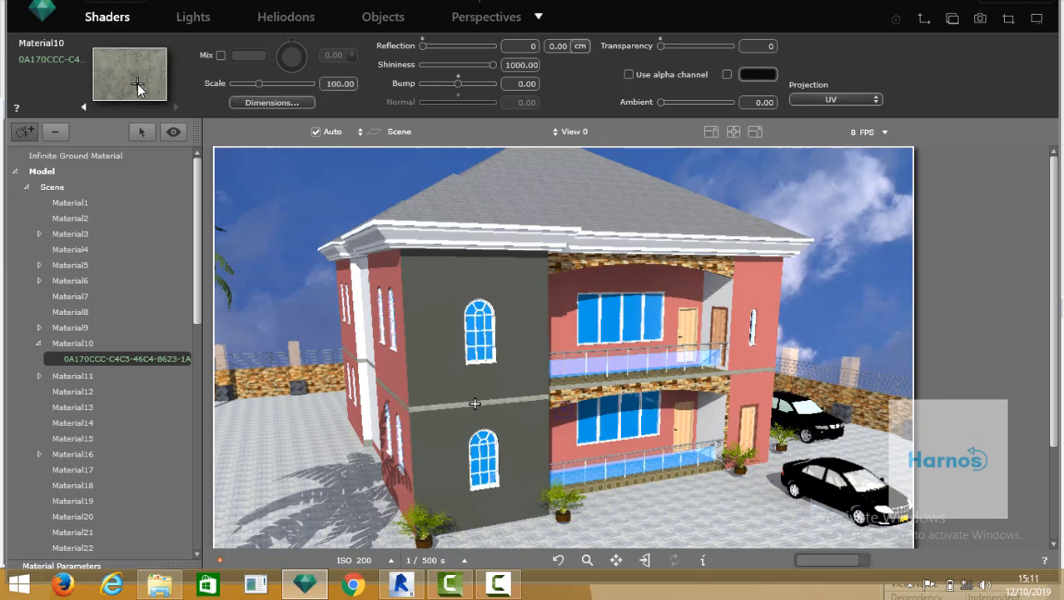
click(287, 84)
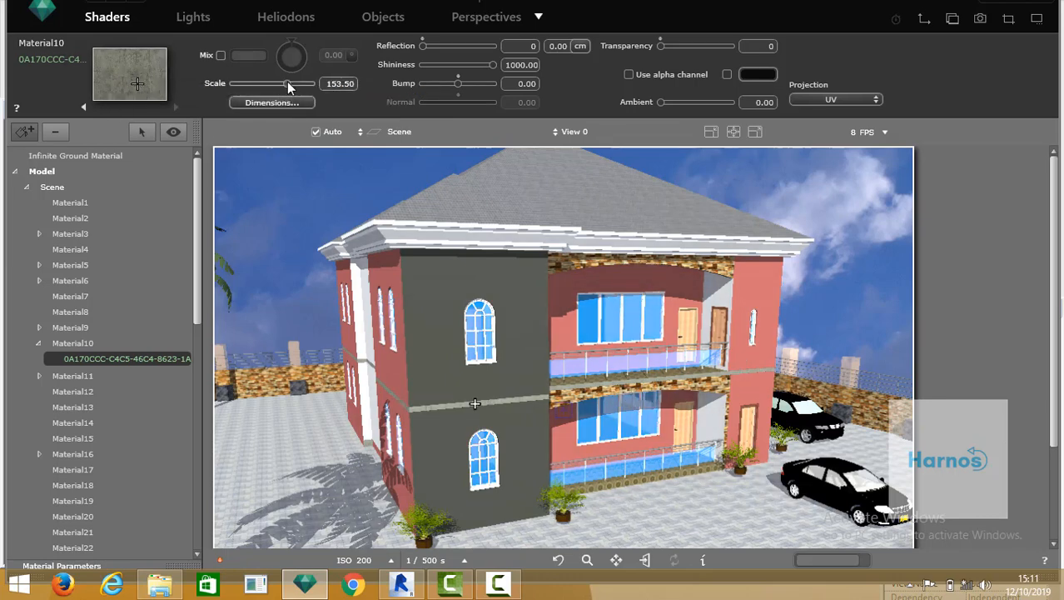
click(231, 84)
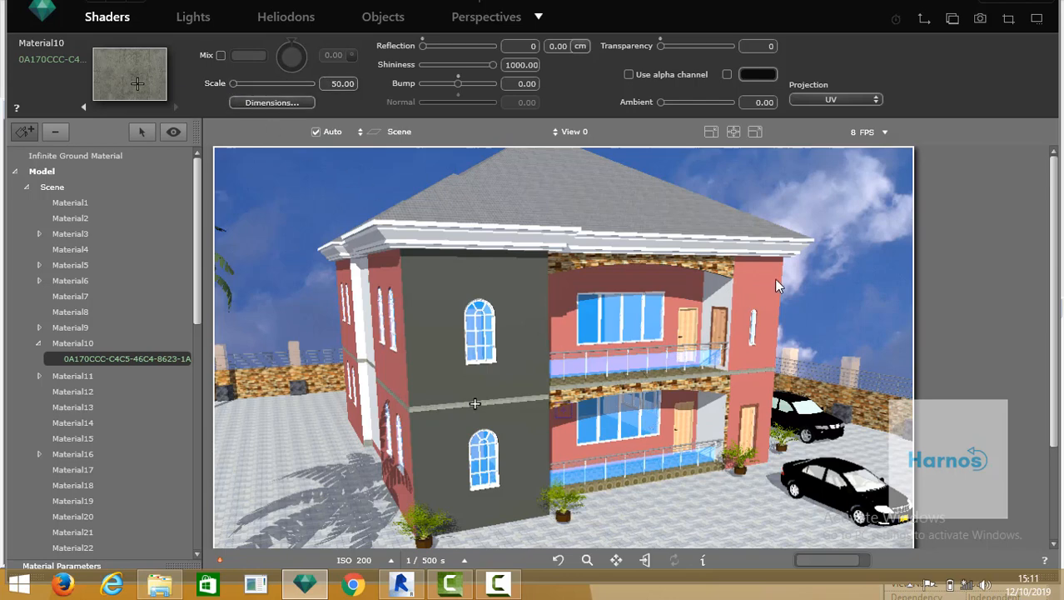
Try light green, purple, pink and near-white as the diffuse colour of the red walls' Material12, and settle on deep green.
click(628, 280)
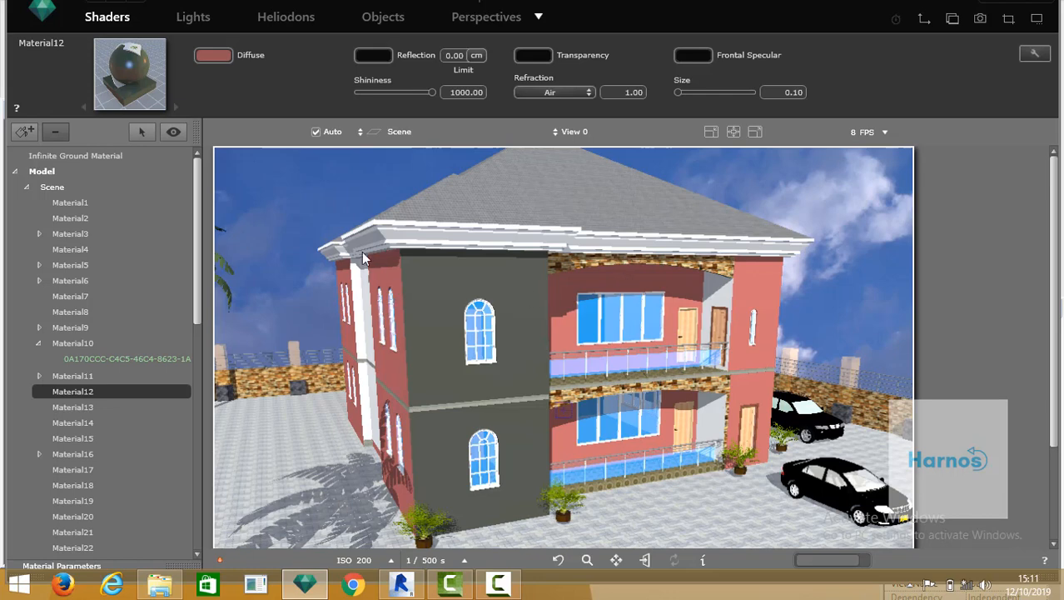
click(214, 55)
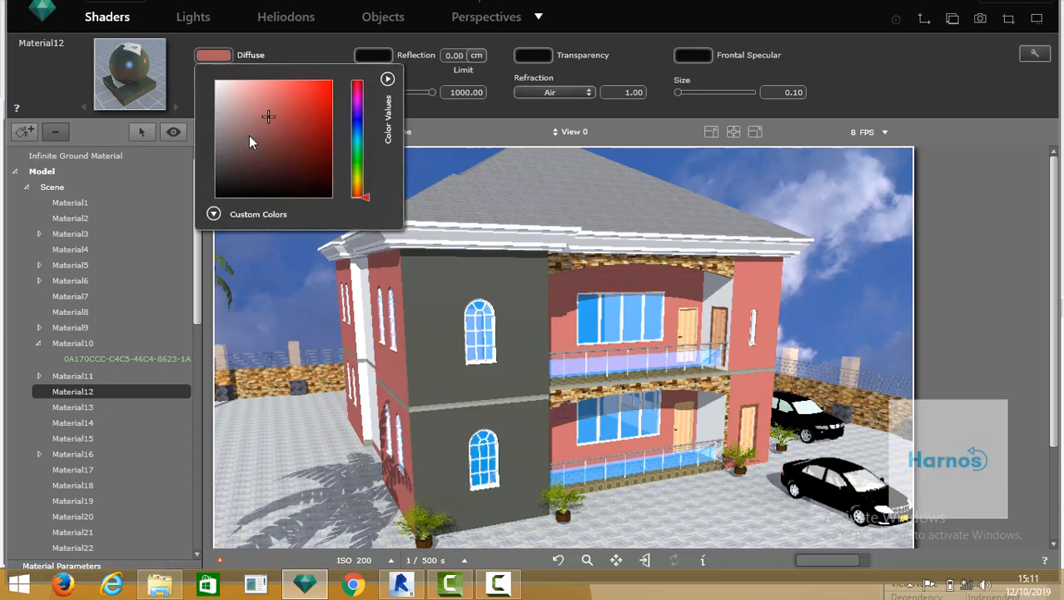
click(369, 164)
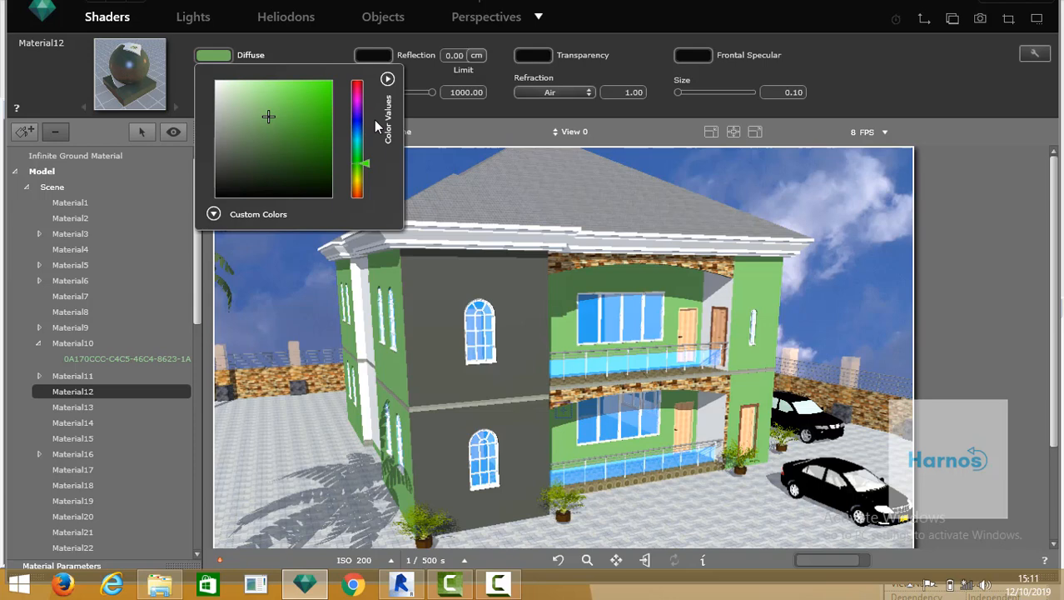
click(361, 110)
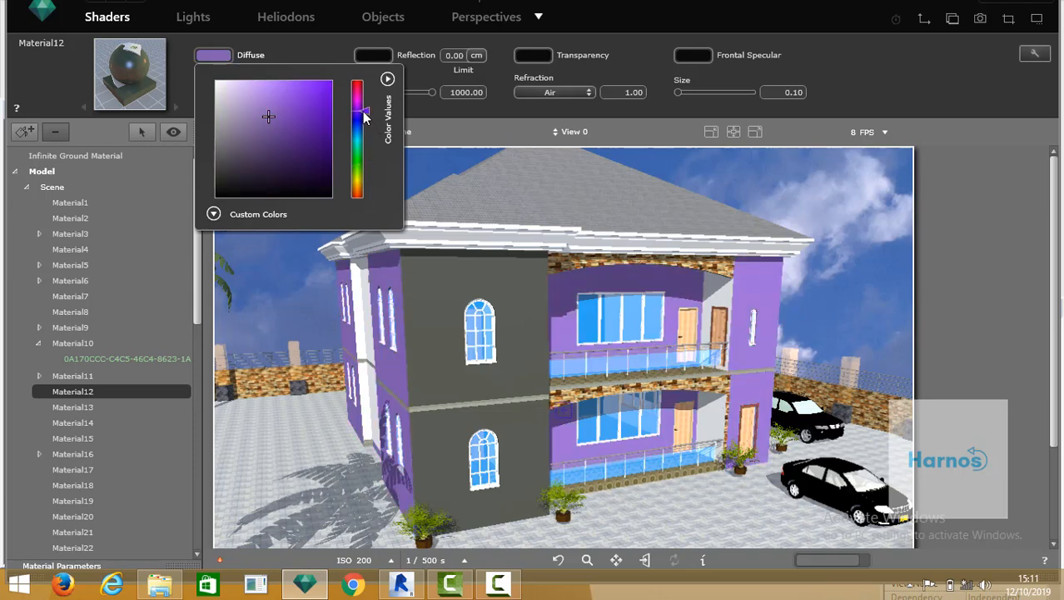
click(365, 87)
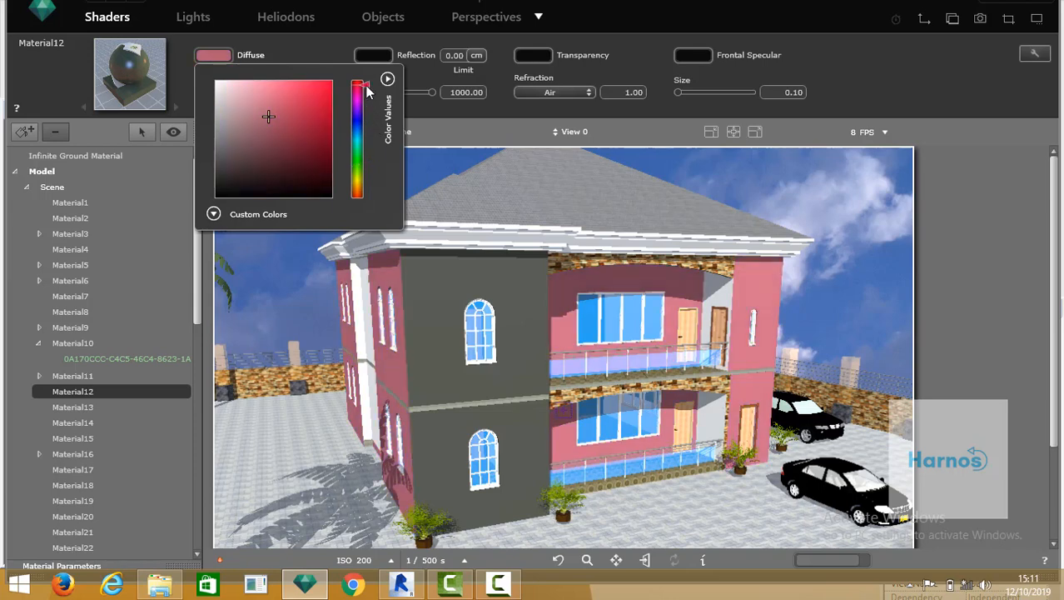
click(367, 157)
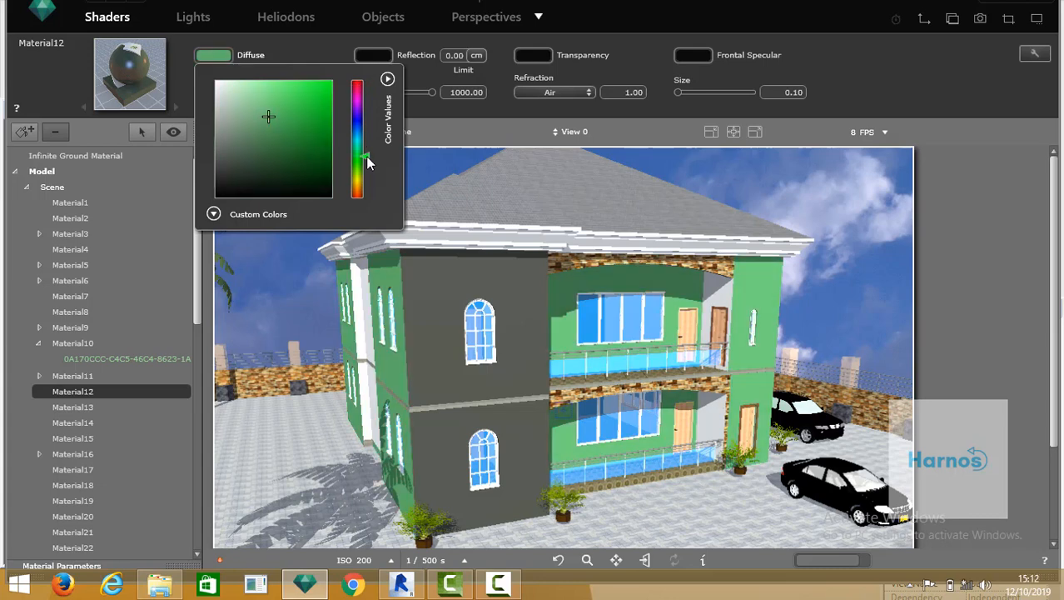
click(219, 94)
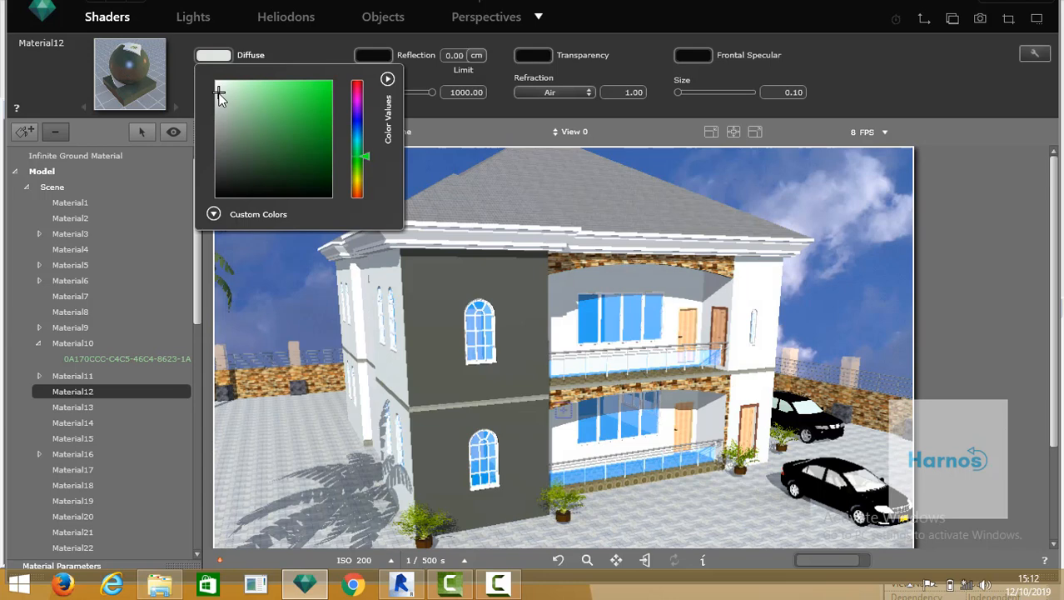
click(311, 128)
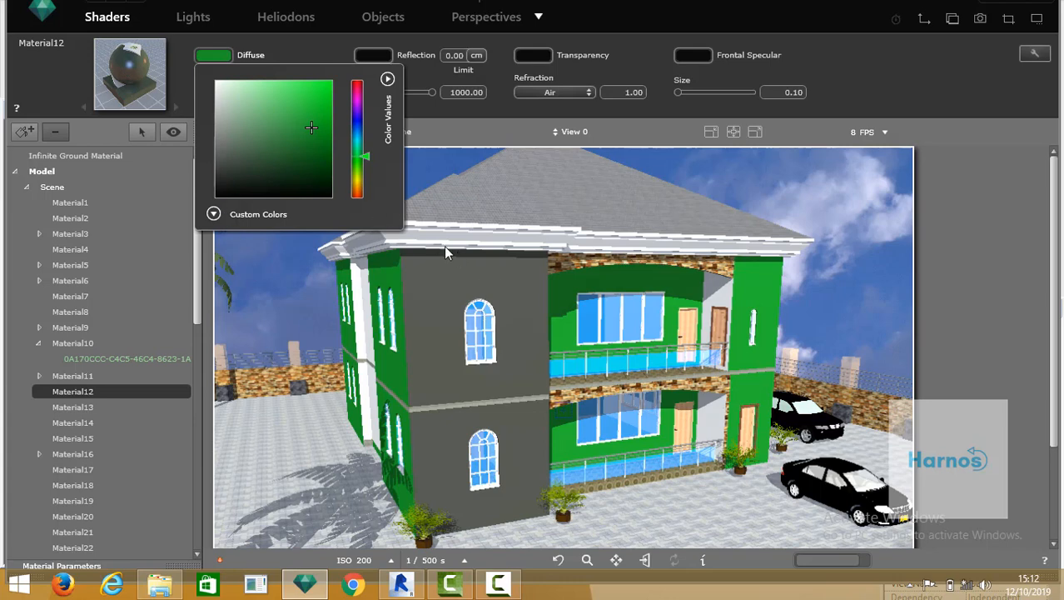
Select the paving texture of the compound floor, Material9, and set its scale to 122.
click(278, 434)
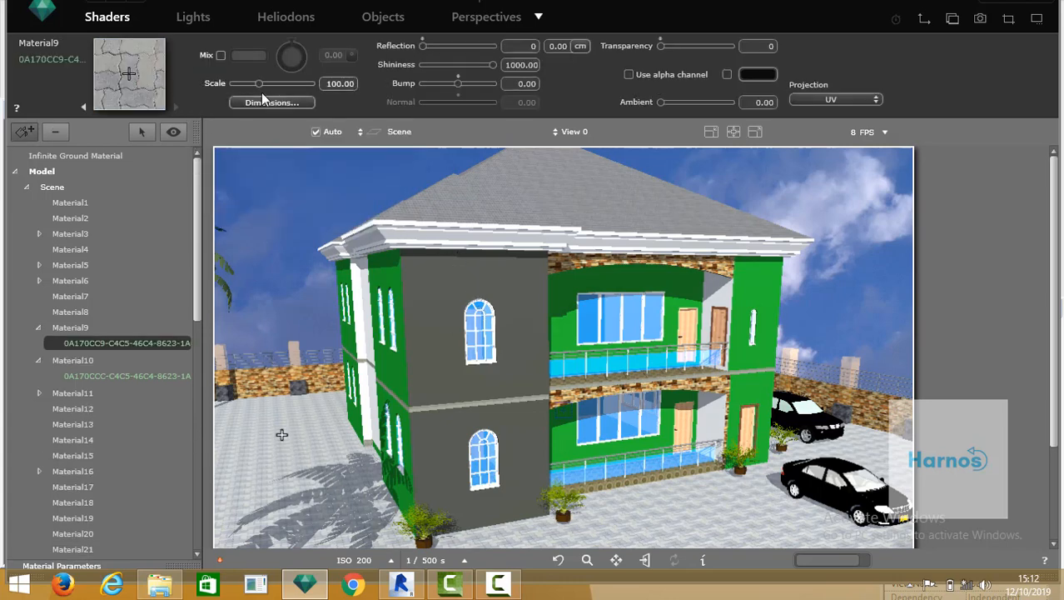
drag(259, 83, 283, 85)
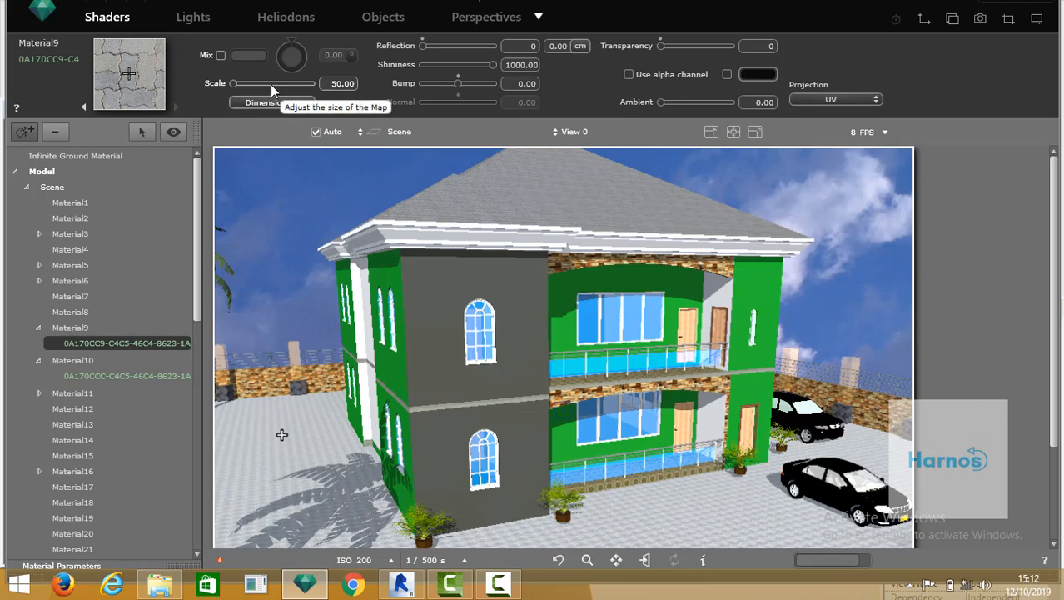
click(271, 85)
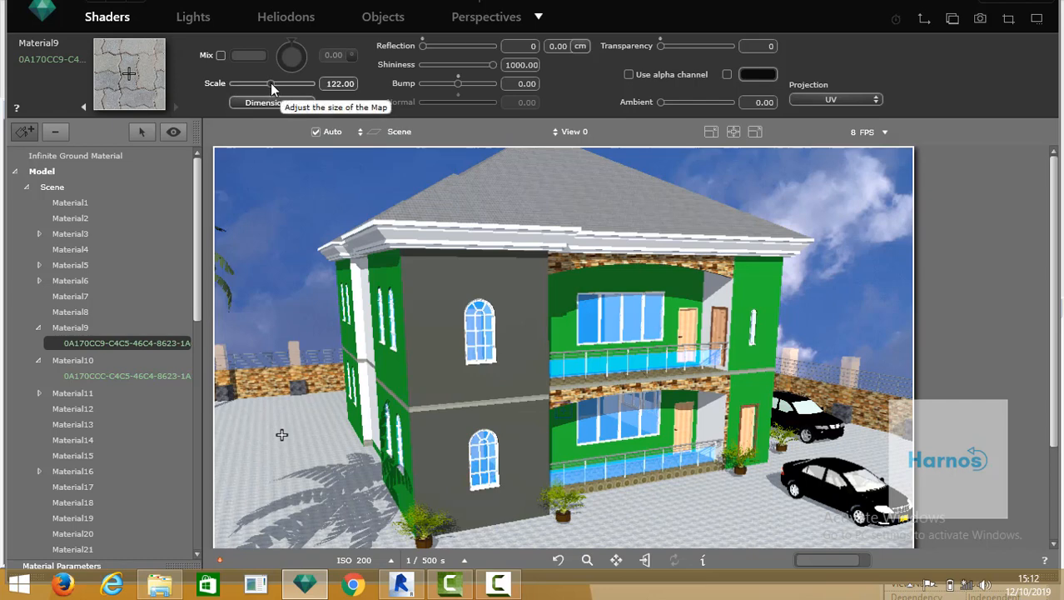
Try transparency values of 122, 65, 241 and 26 on the paving texture, and settle on 99.
click(695, 47)
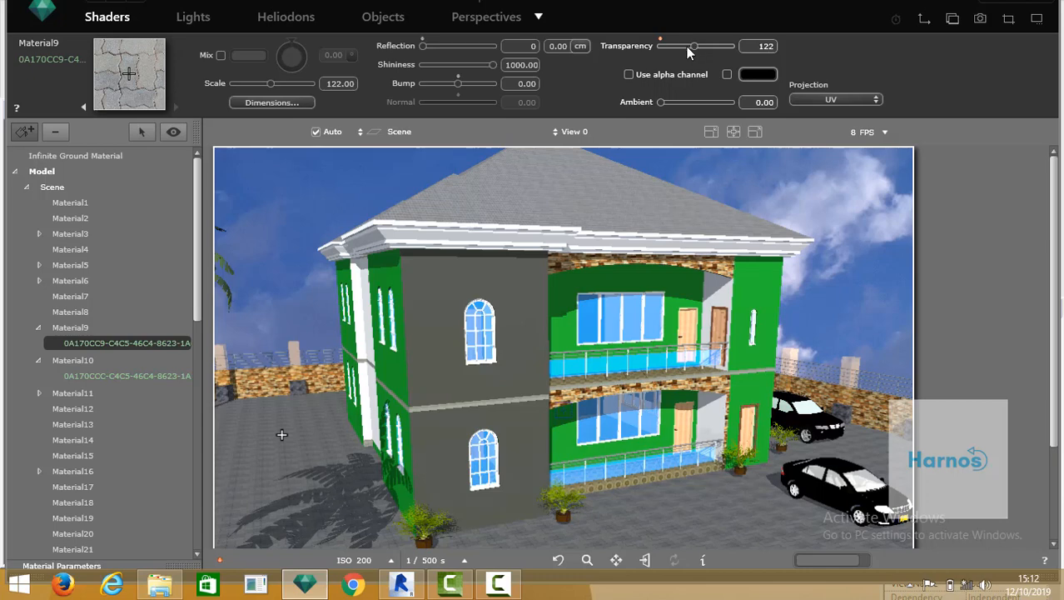
click(680, 47)
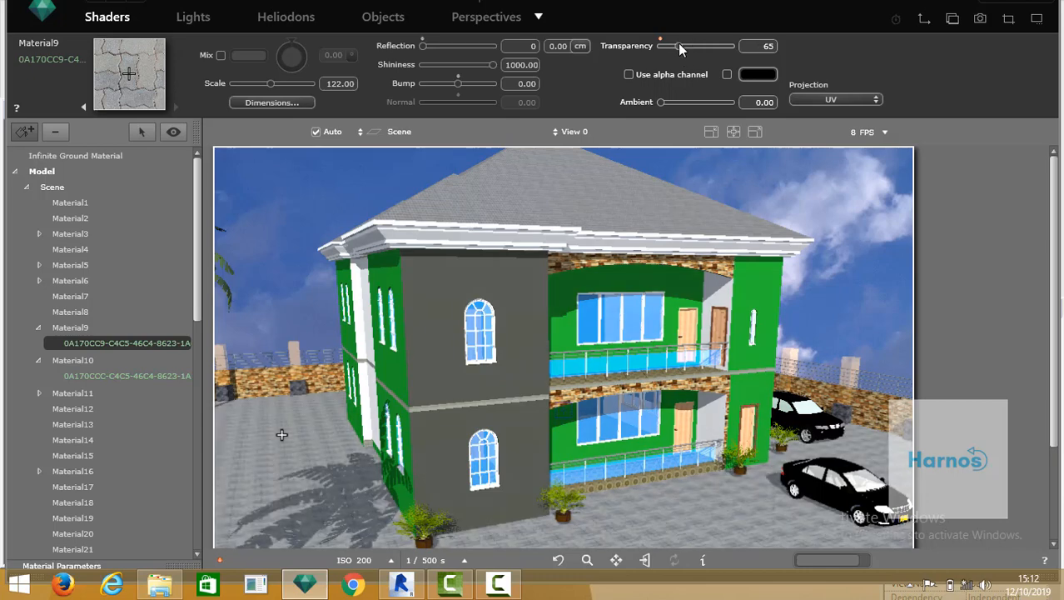
click(728, 48)
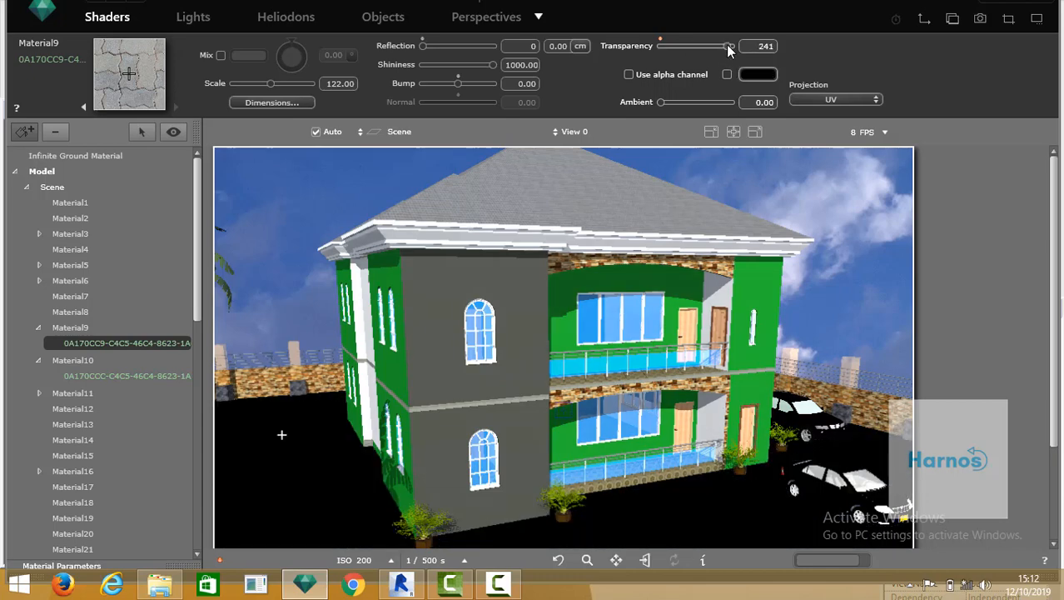
click(672, 48)
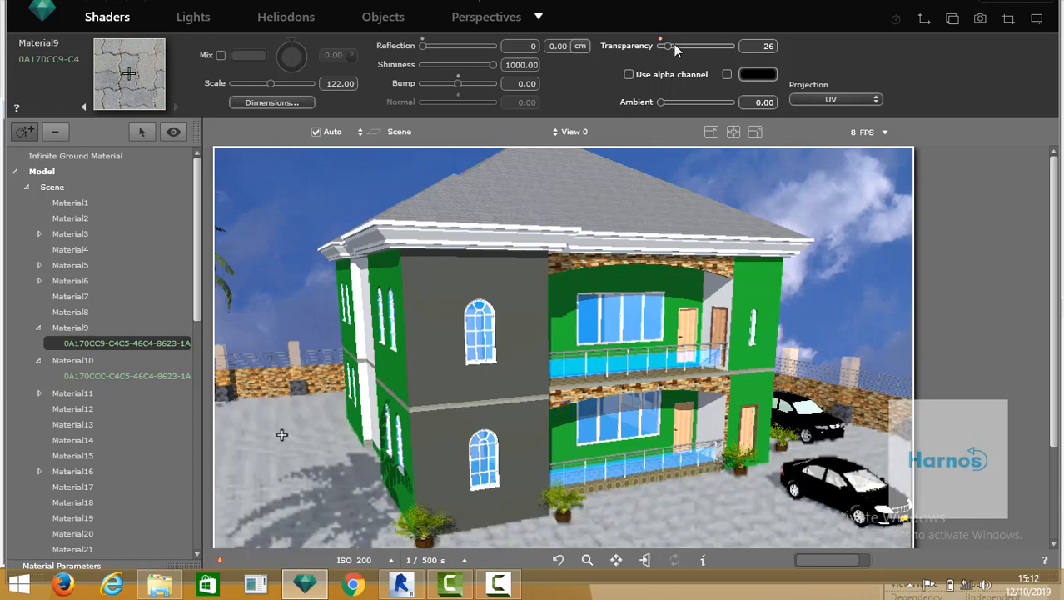
click(688, 48)
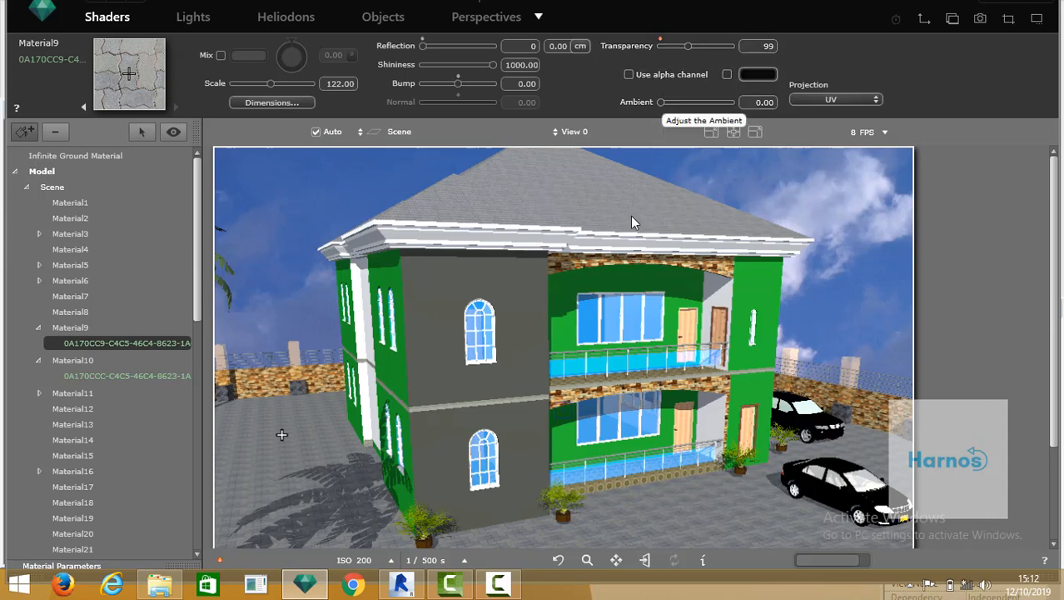
Set the transparency of the stone cladding texture, Material55, to 156 and its scale to 147.50.
click(725, 269)
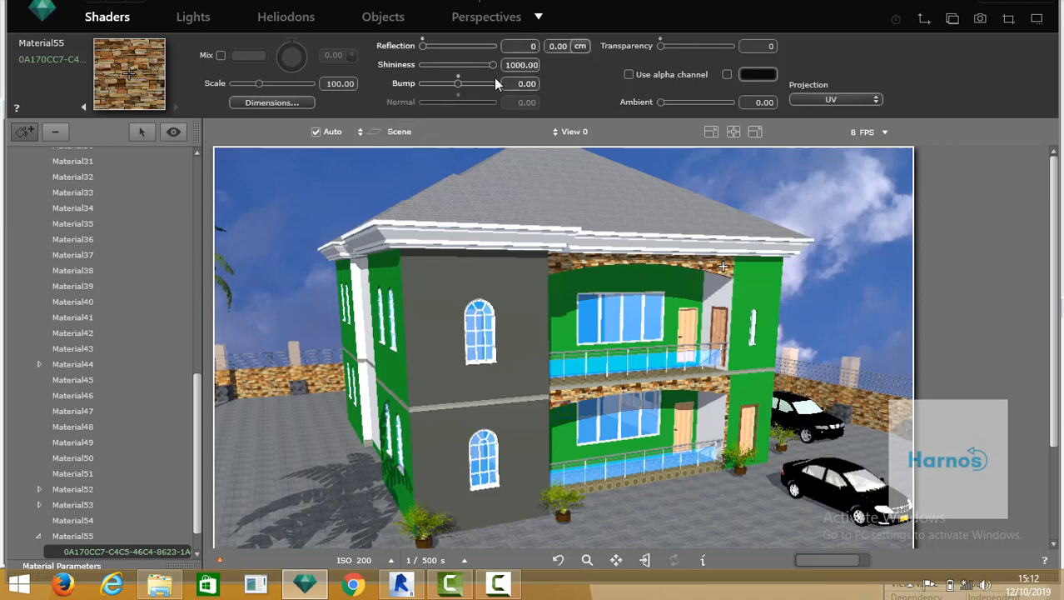
click(703, 47)
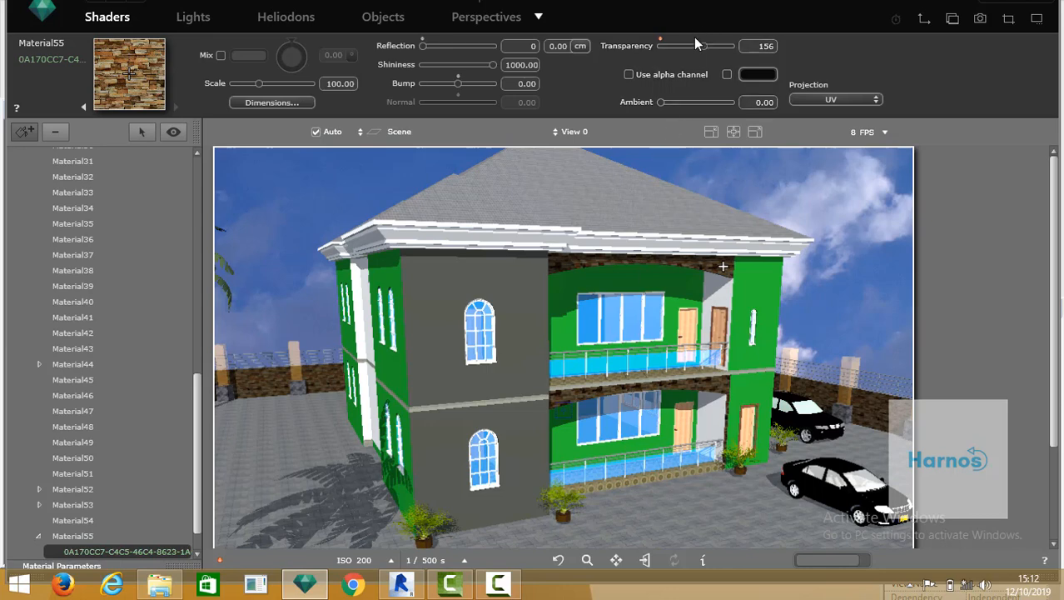
click(286, 84)
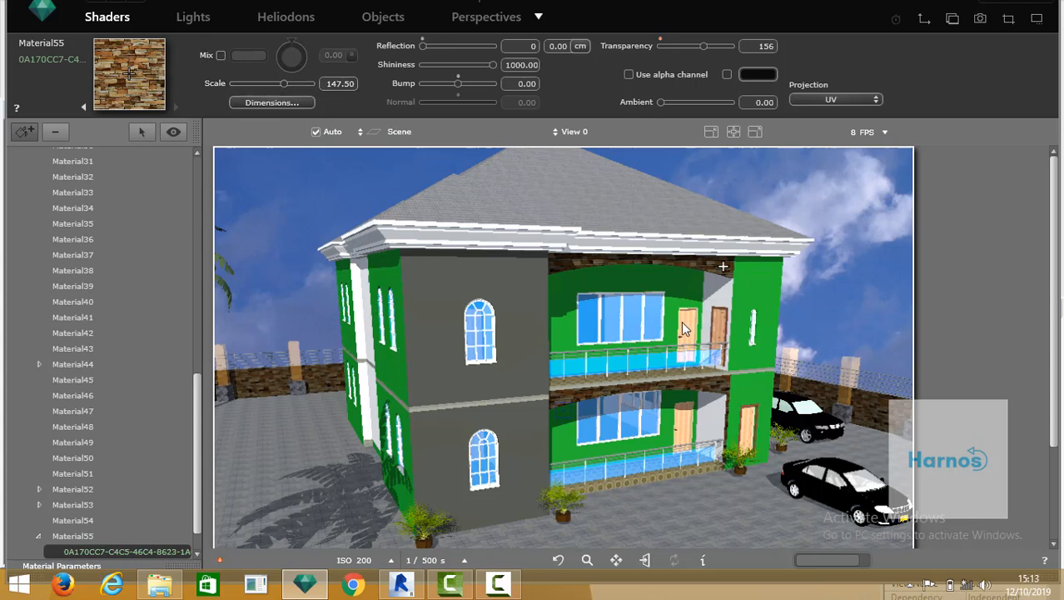
Select the fence pillars' shader, Material2, and try orange, near-white, near-black and light grey as its diffuse colour.
drag(681, 319, 820, 376)
scroll(802, 375, up, 5)
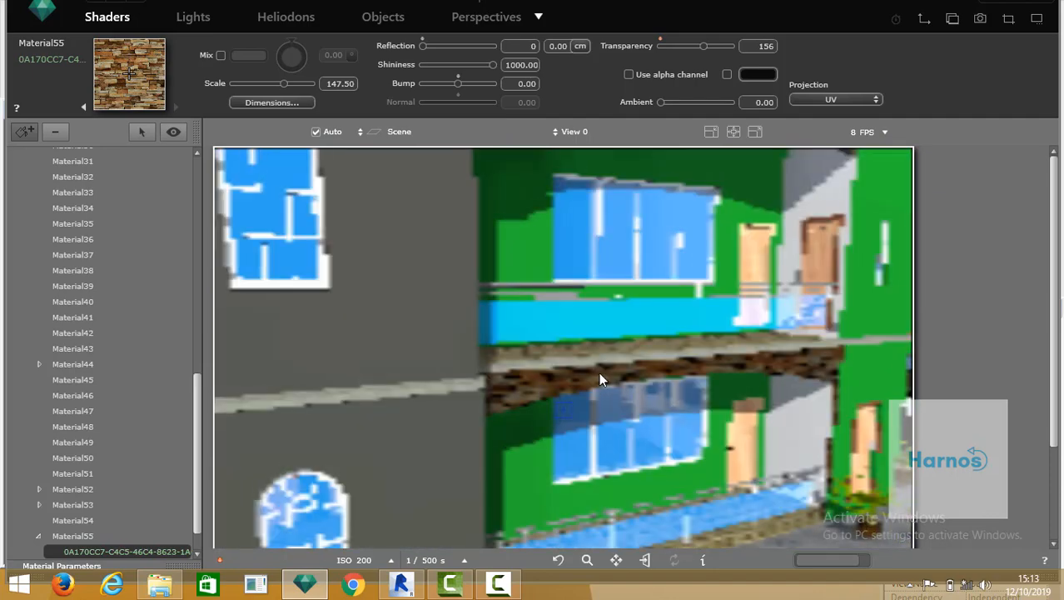
scroll(549, 341, down, 5)
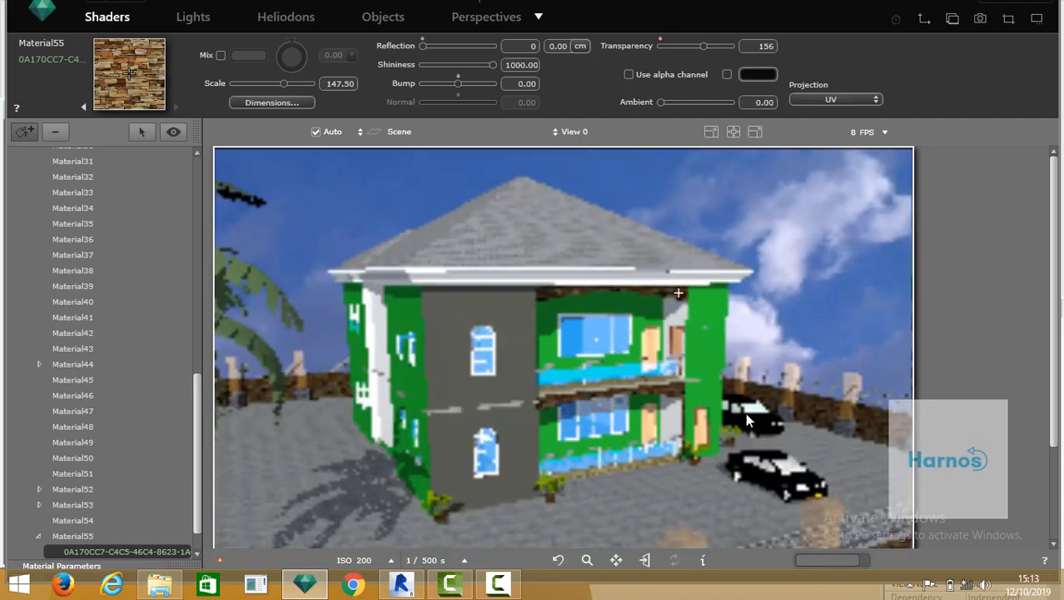
click(792, 371)
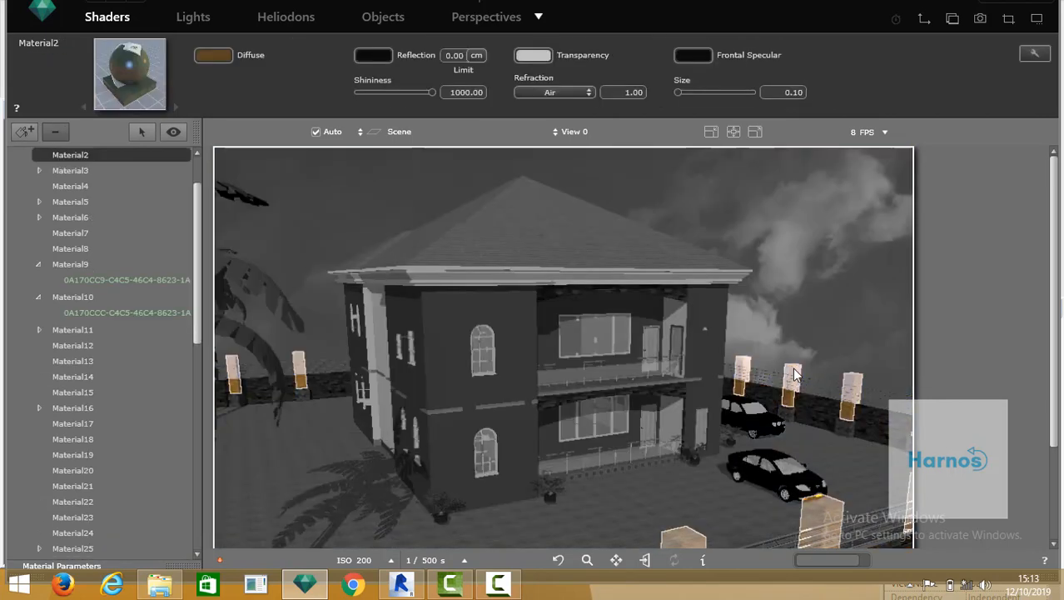
click(213, 56)
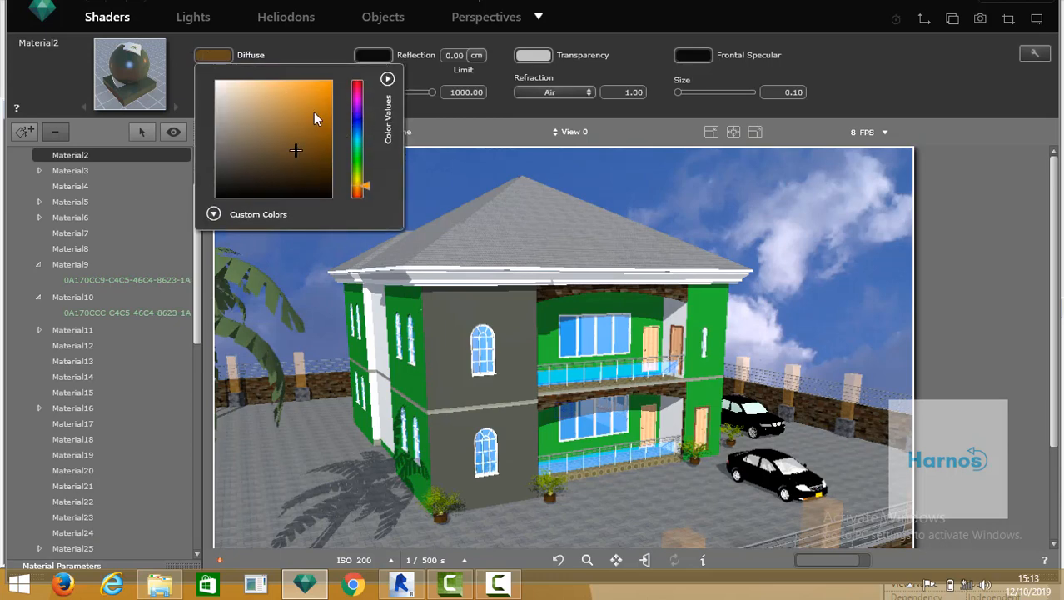
click(314, 112)
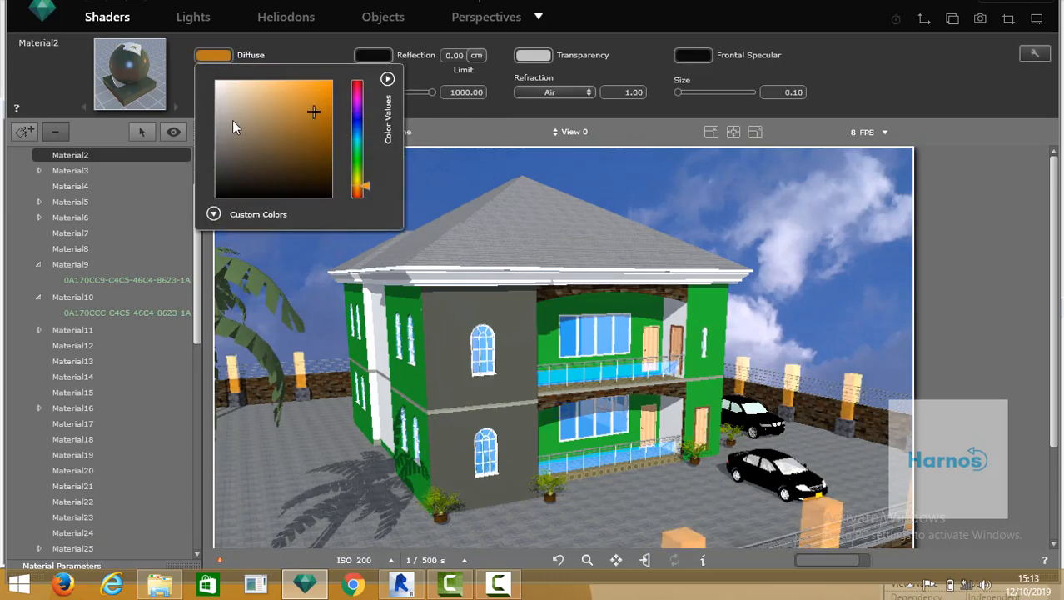
click(220, 94)
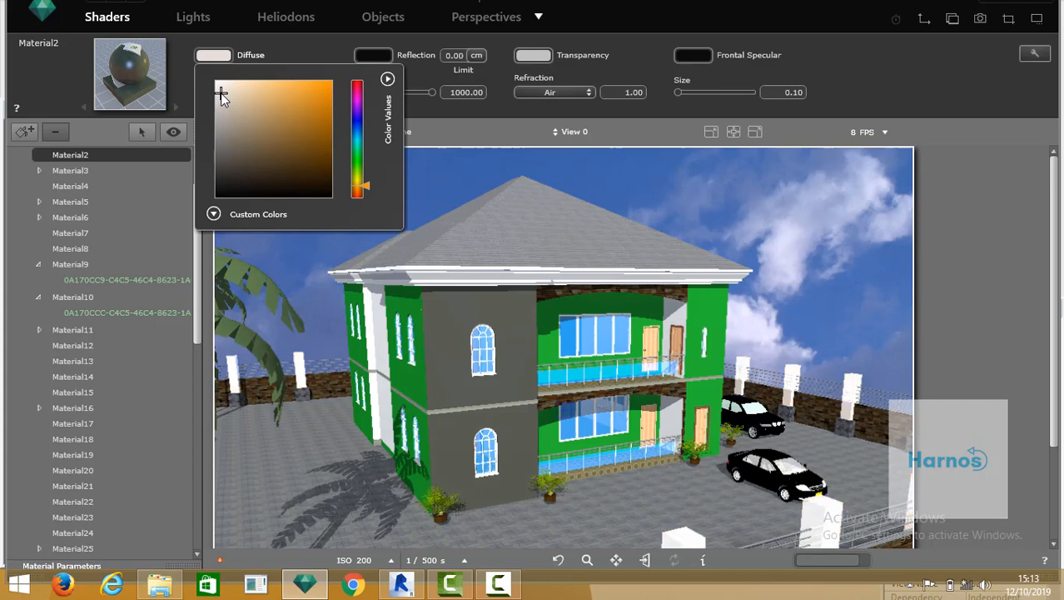
click(234, 182)
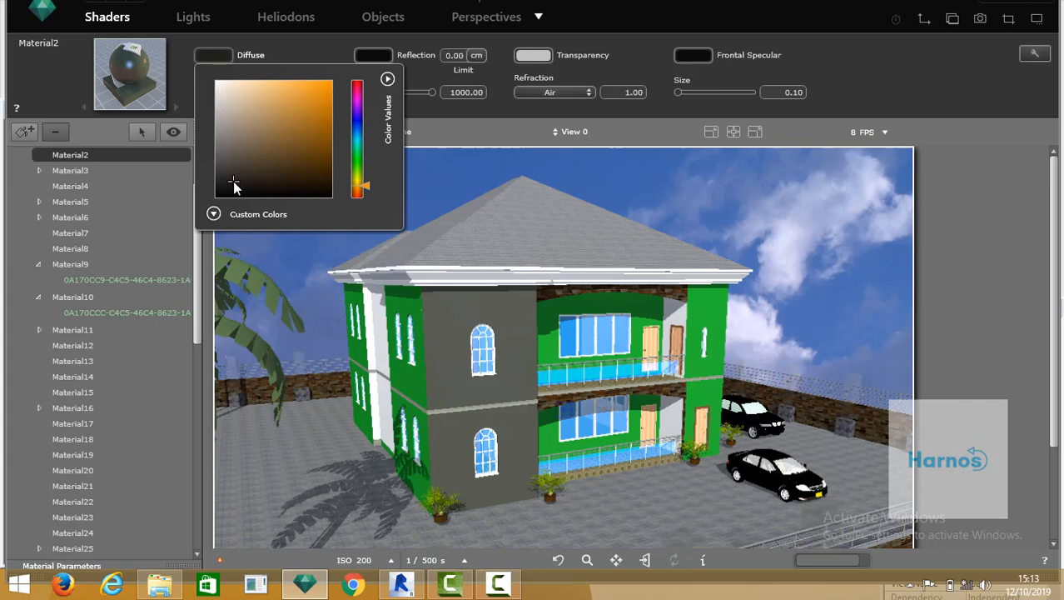
click(220, 117)
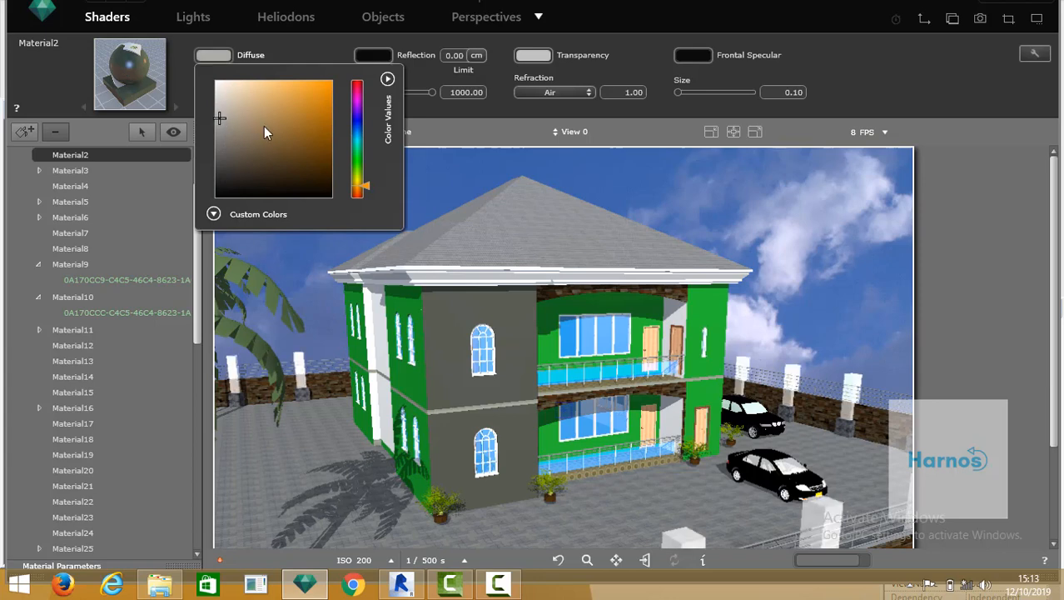
Try blue, red and green hues for the fence pillars' diffuse colour and settle on a very pale green.
click(369, 121)
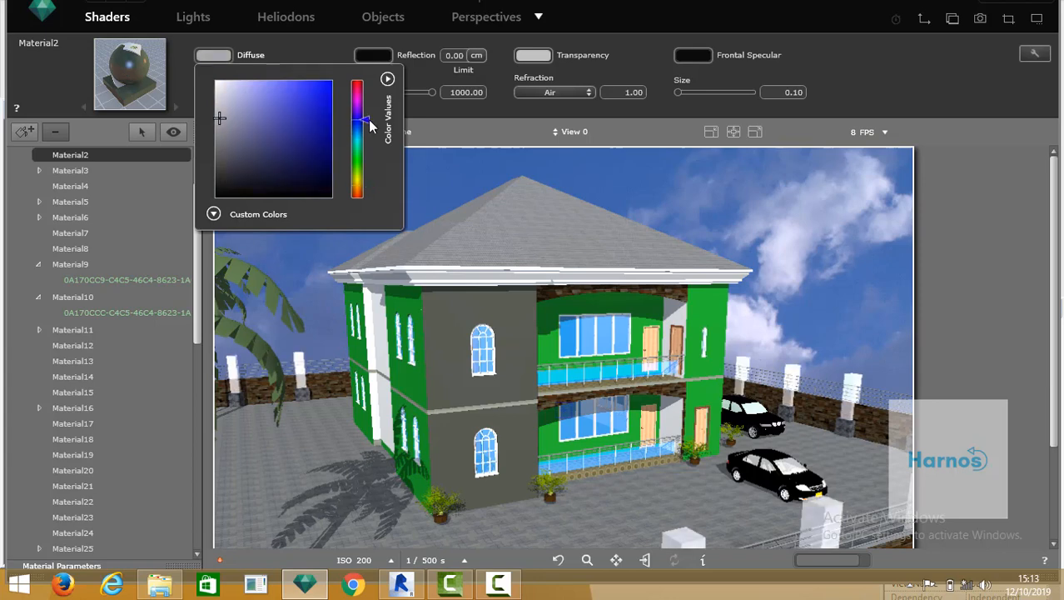
click(365, 82)
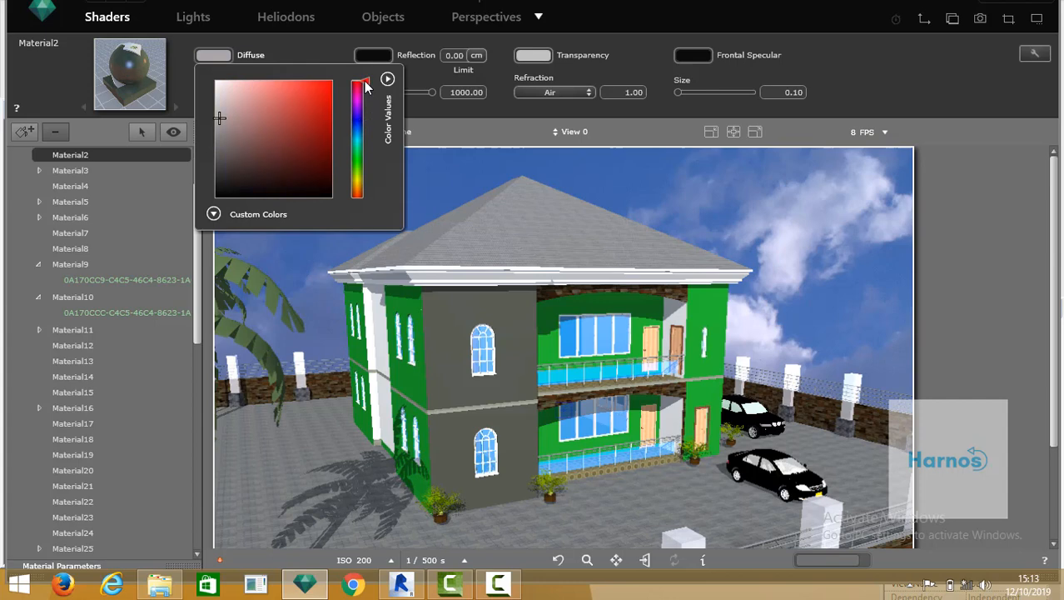
click(370, 167)
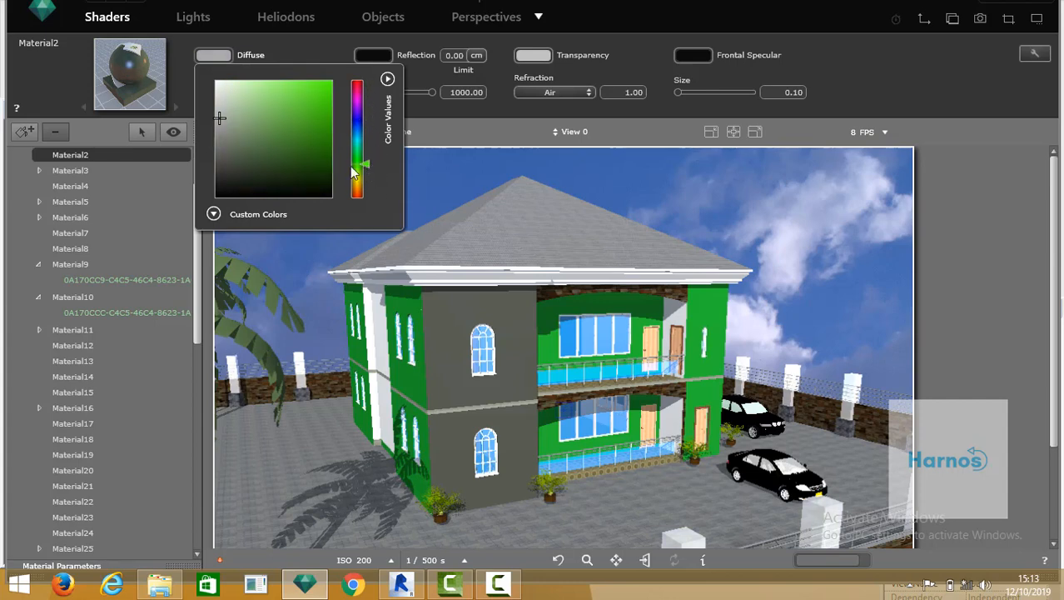
click(226, 121)
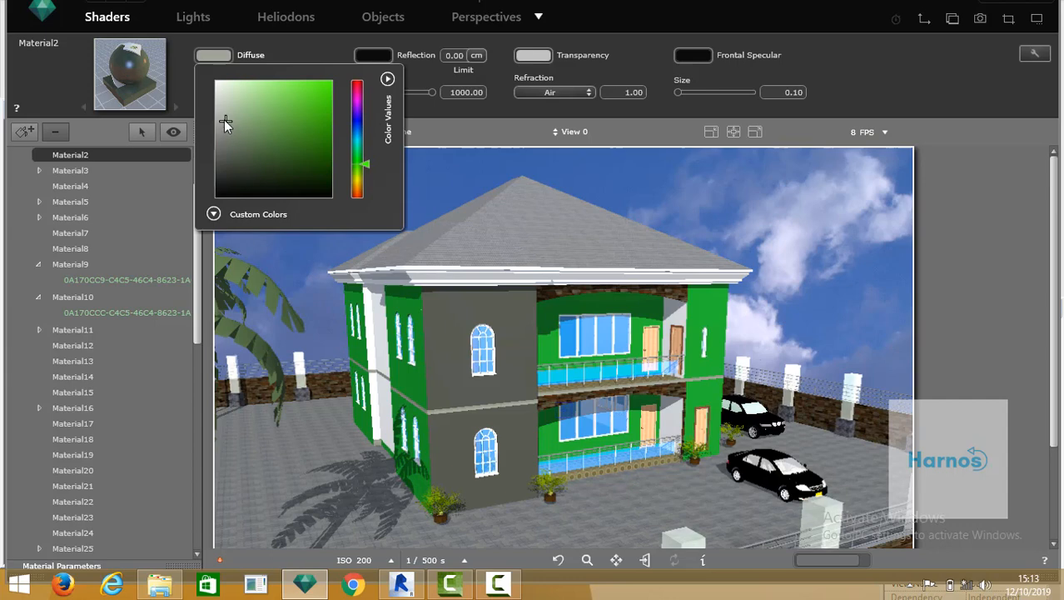
click(227, 89)
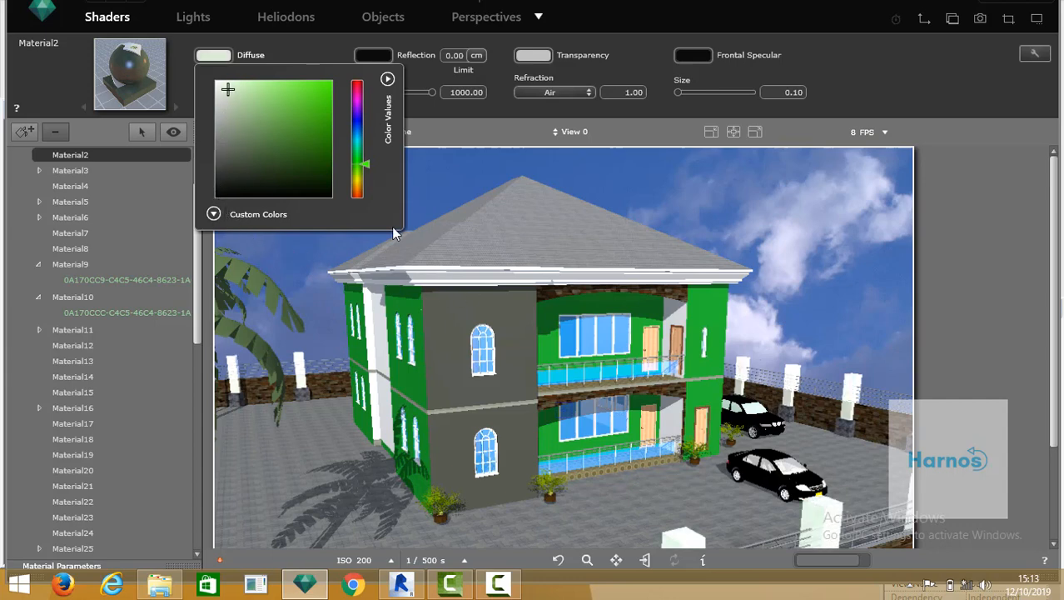
Select the roof tile texture, Material25, and set its transparency to 210 and its scale to 152.
click(523, 224)
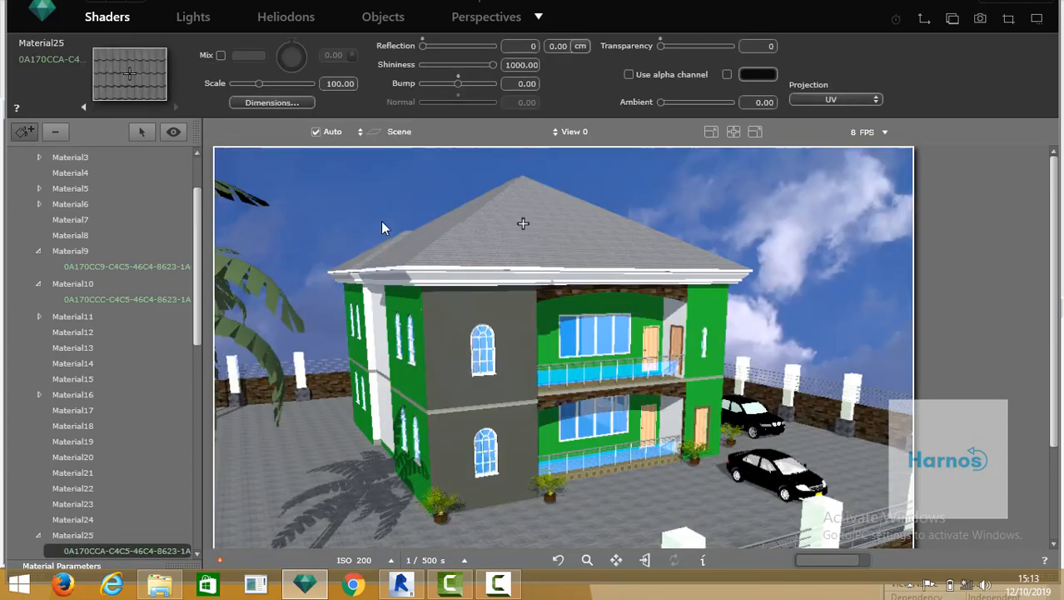
click(692, 47)
click(705, 46)
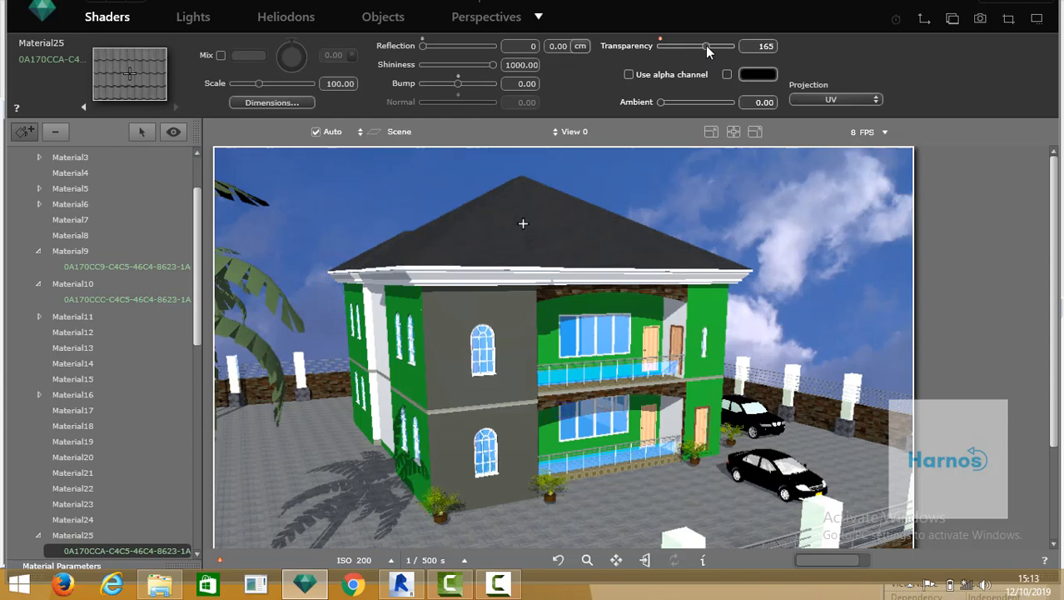
click(718, 46)
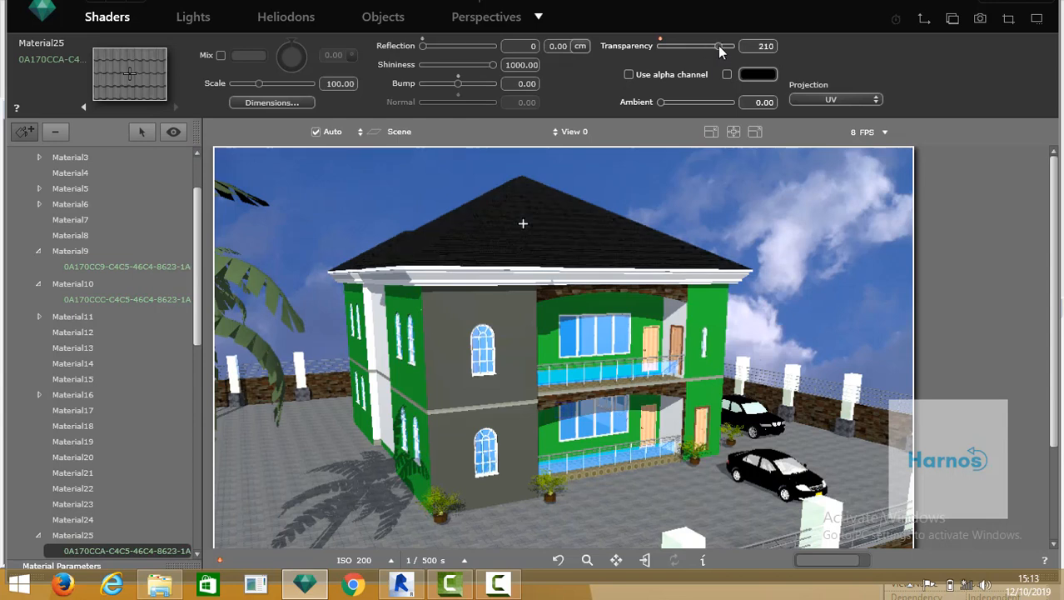
click(273, 83)
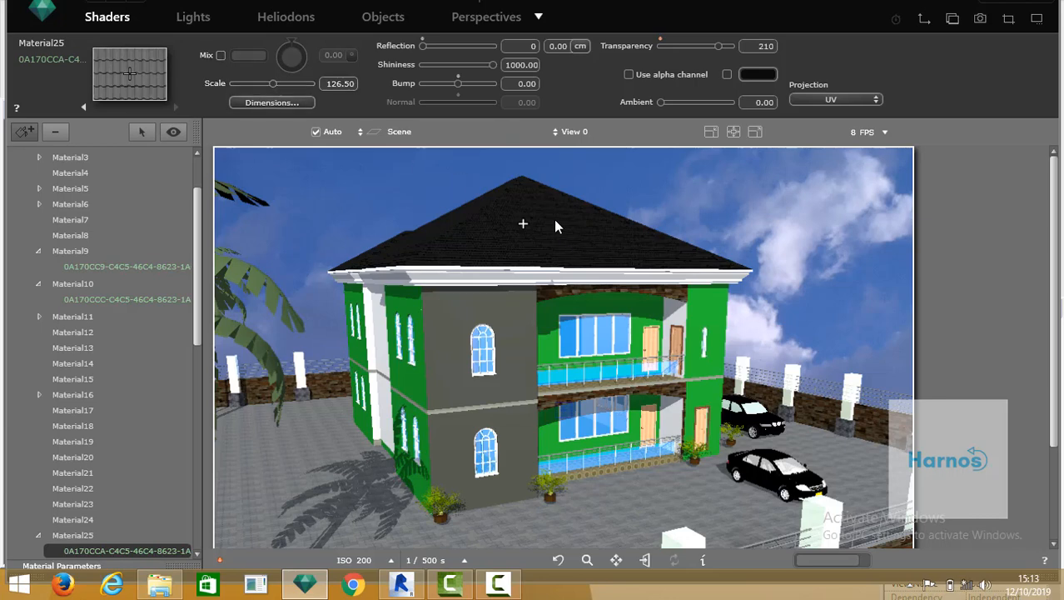
click(286, 84)
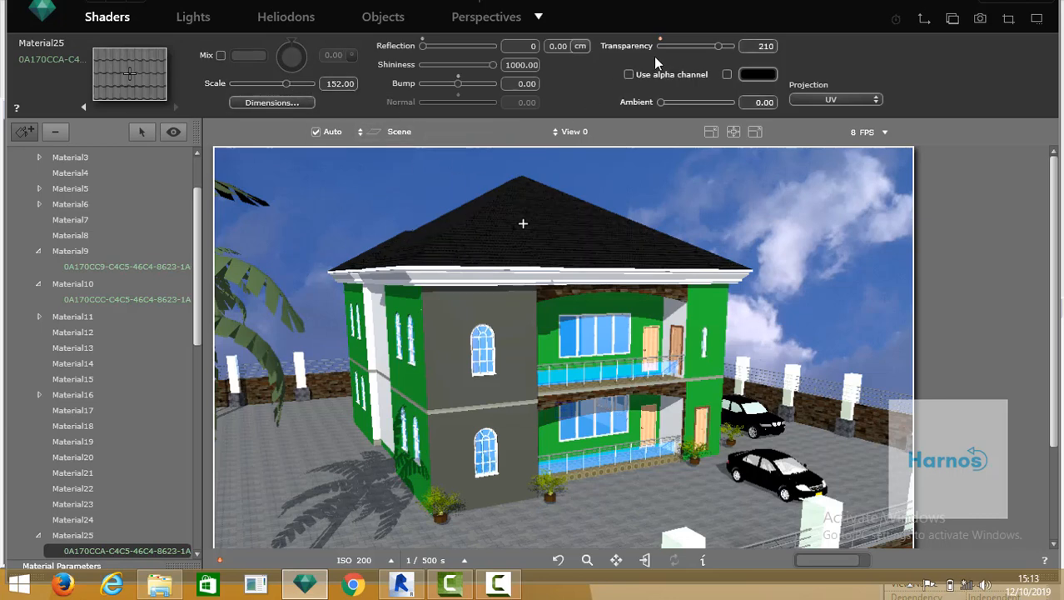
Try a transparency of 235 on the roof tile texture and settle on 207.
click(728, 46)
click(710, 47)
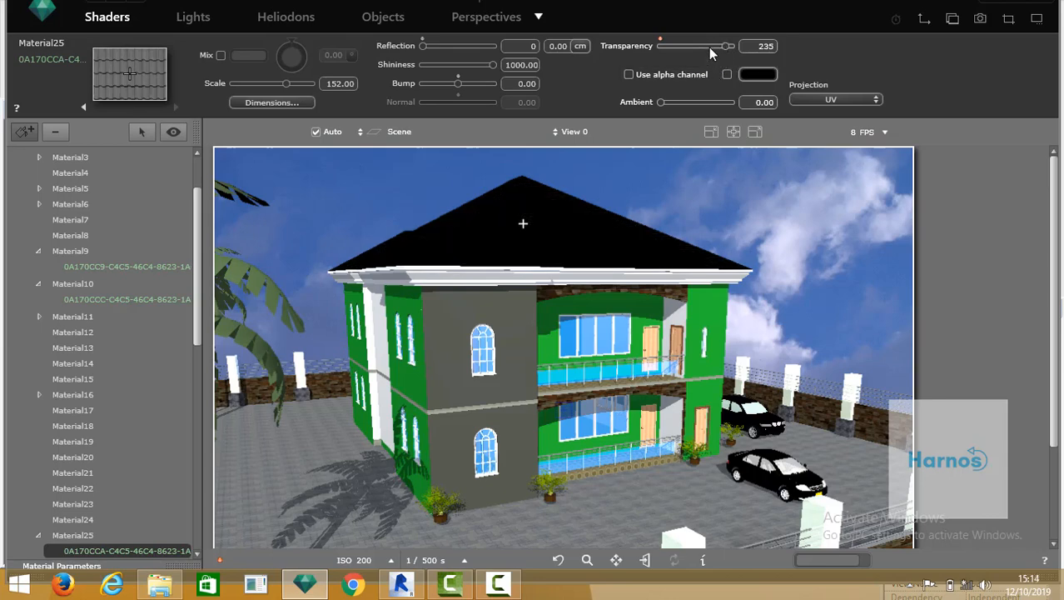
click(720, 48)
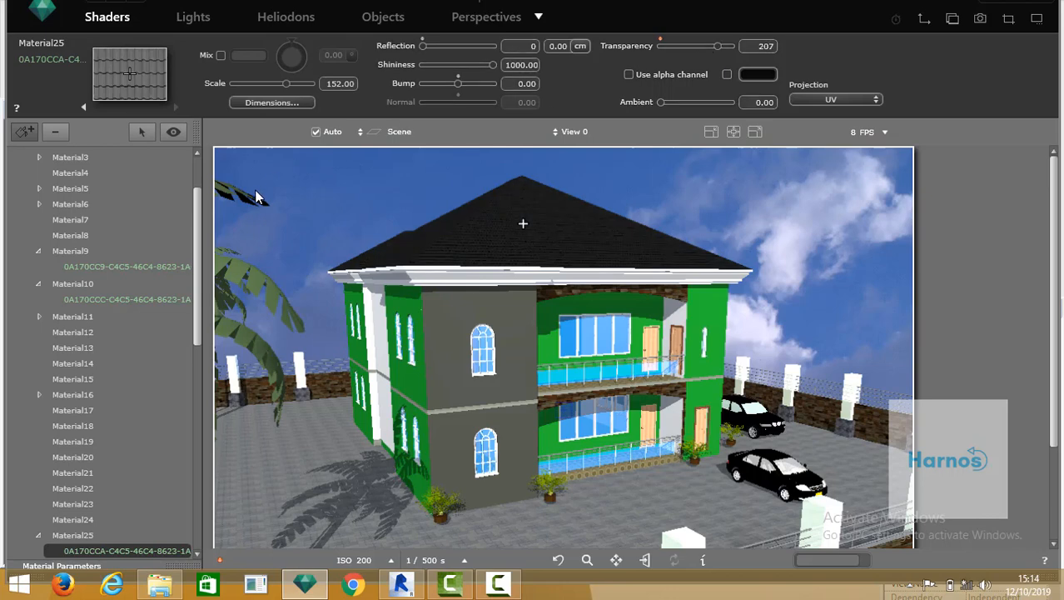
Select the white roof fascia's shader, Material1, and set its diffuse colour to a light pinkish grey.
click(462, 280)
click(214, 55)
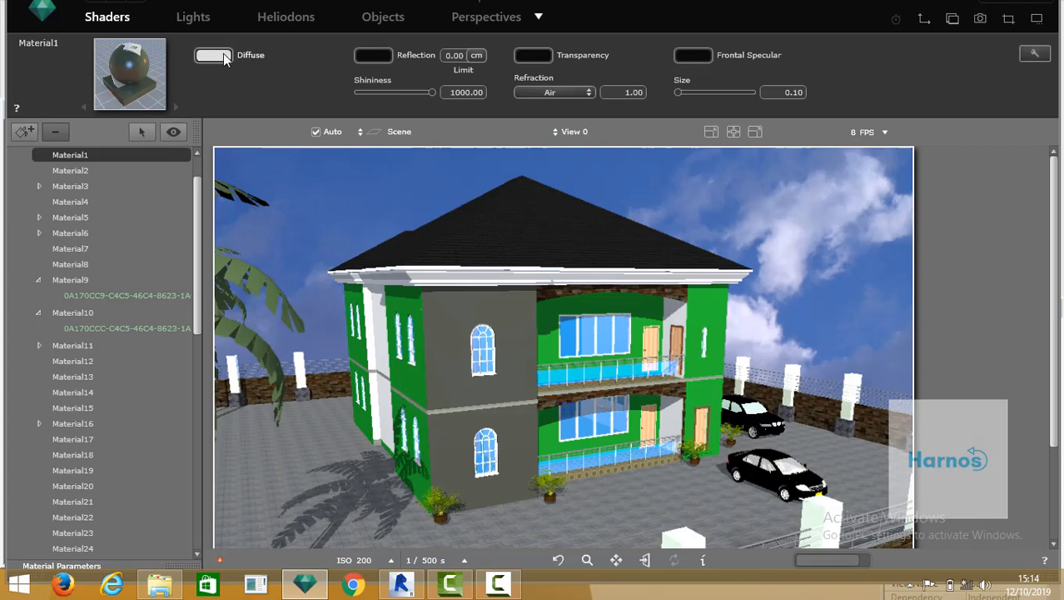
click(223, 85)
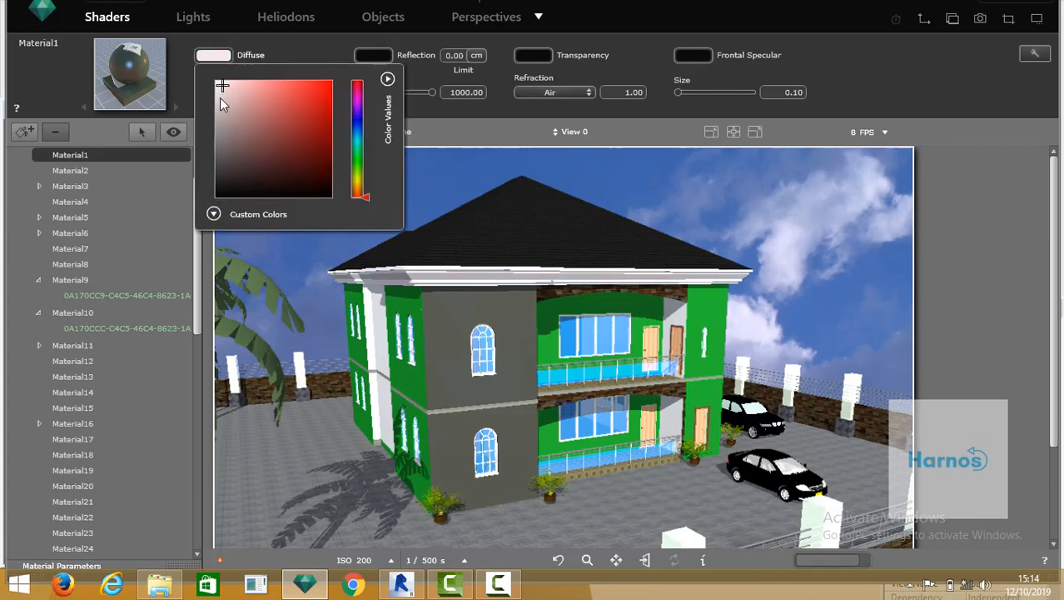
click(434, 167)
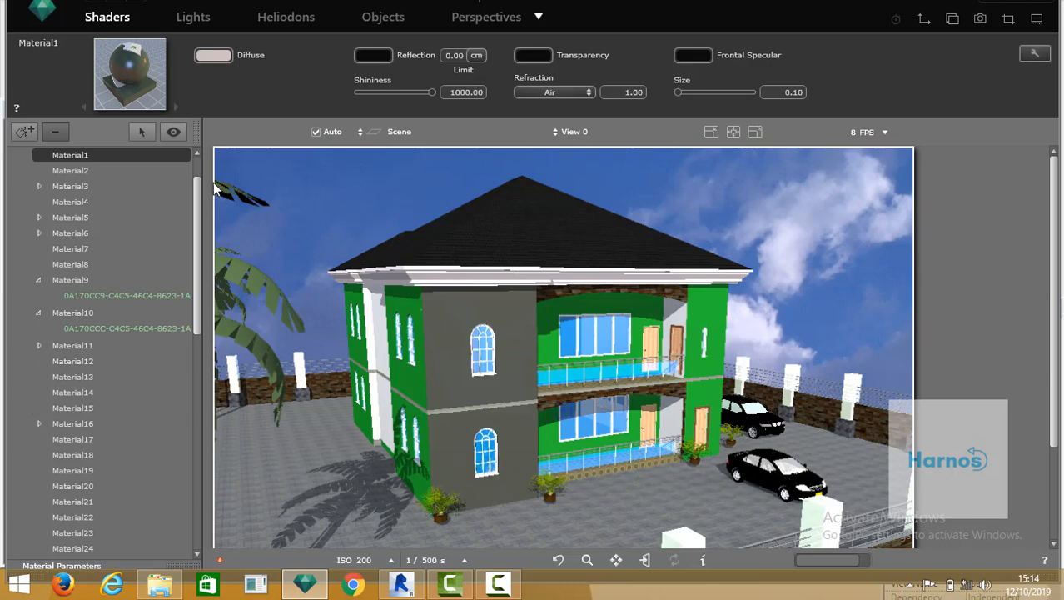
Duplicate the perspective View 0.
click(475, 20)
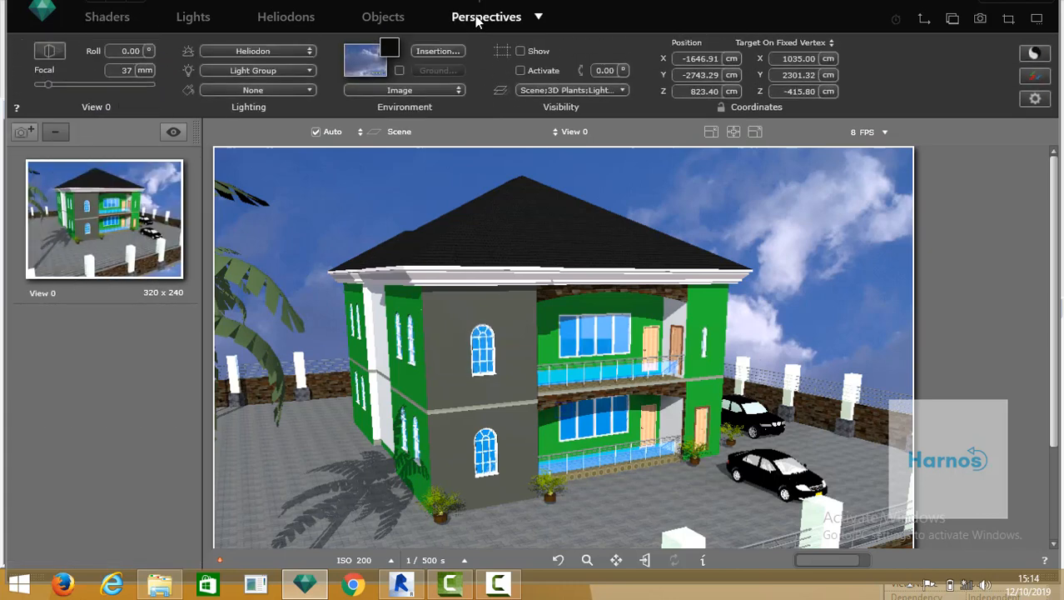
right_click(107, 210)
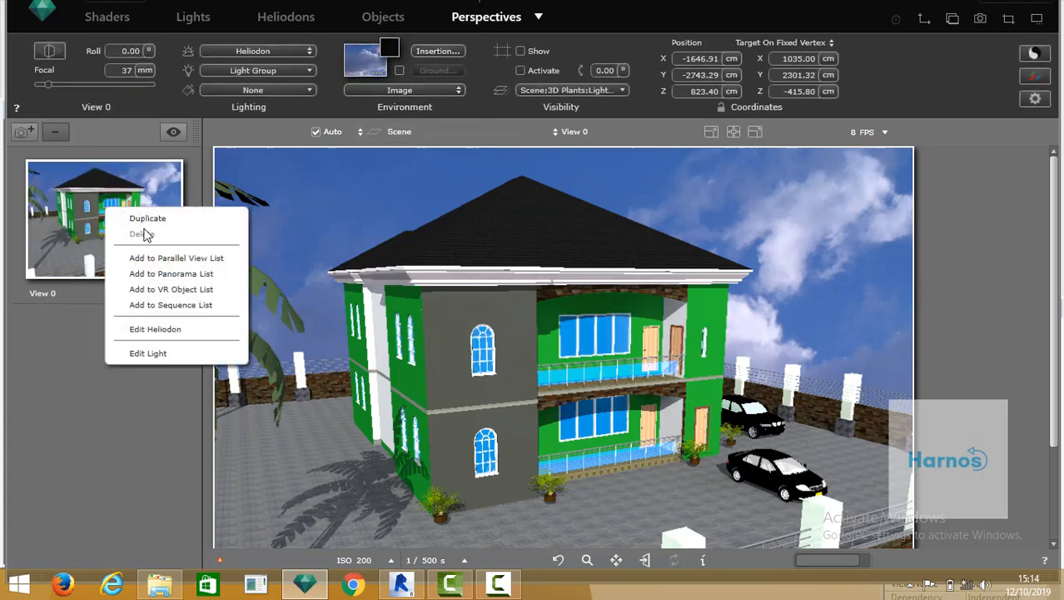
click(146, 220)
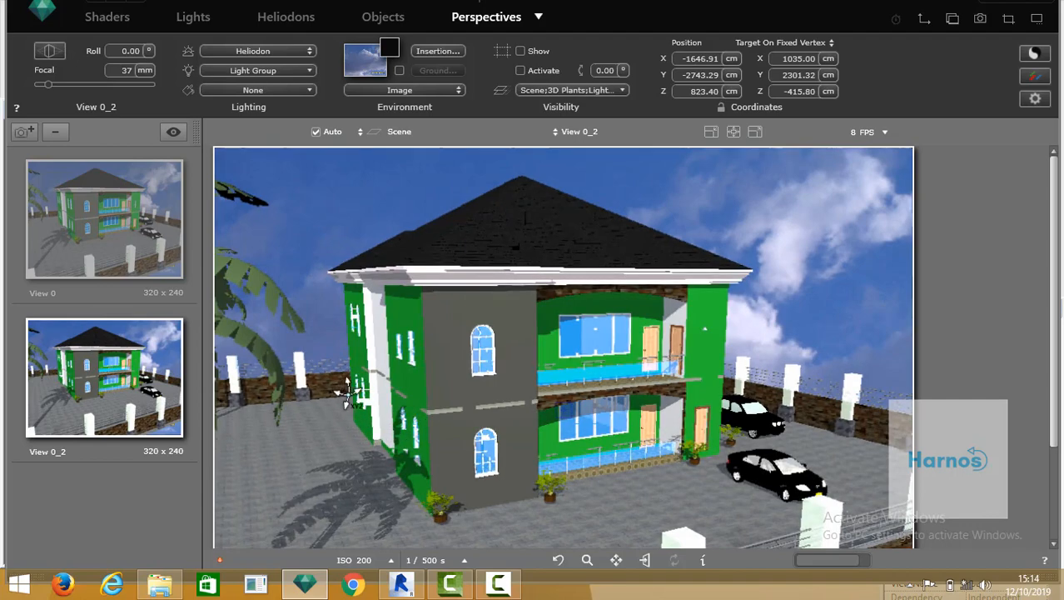
Reframe the duplicated perspective on the building's side facade with the tall white wall panel, keeping the whole roof in view.
drag(348, 391, 726, 354)
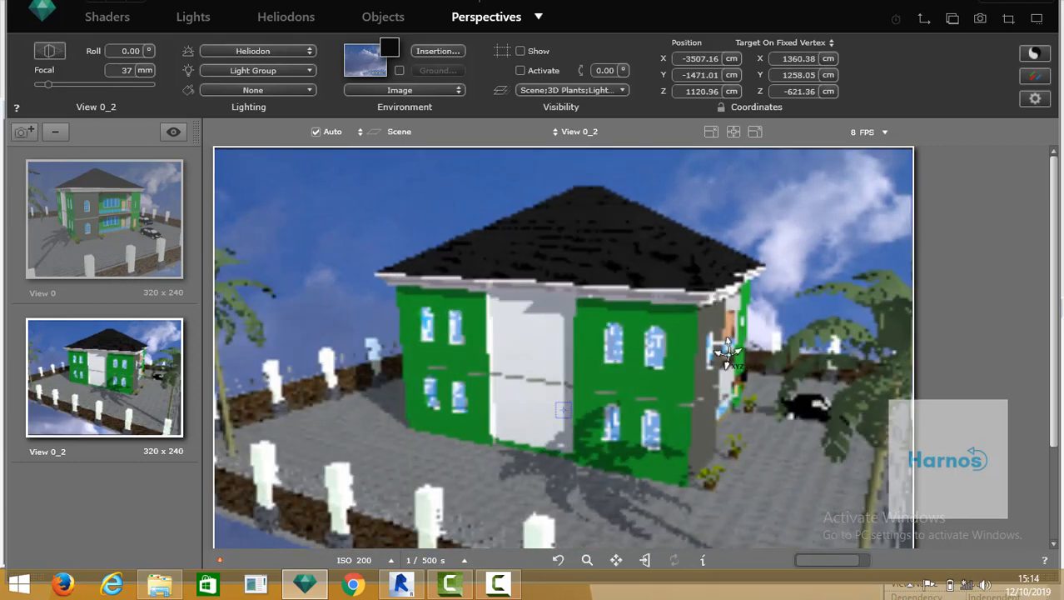
scroll(741, 348, up, 2)
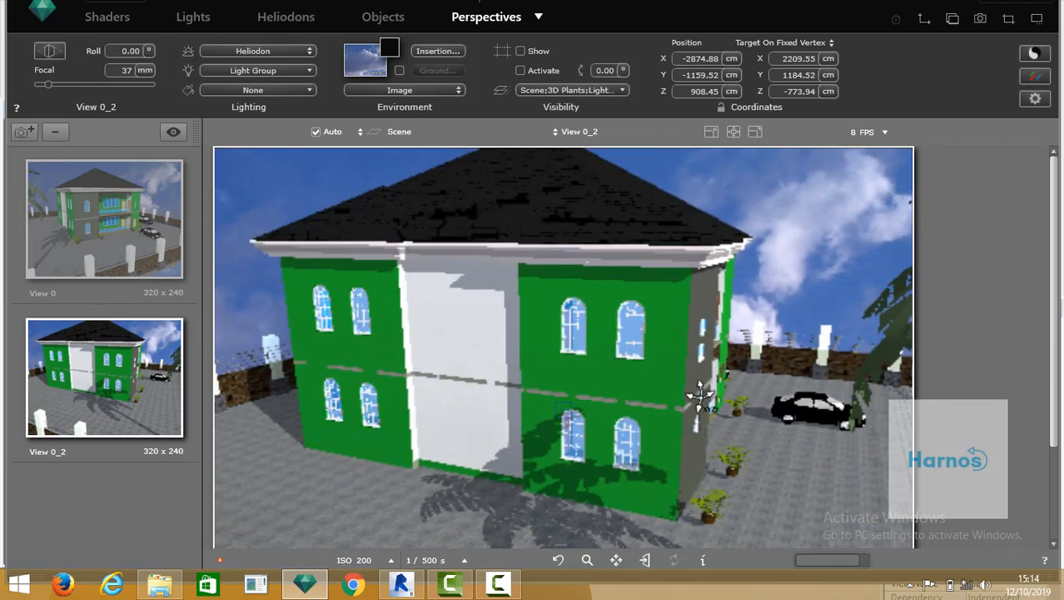
middle_drag(685, 410, 693, 368)
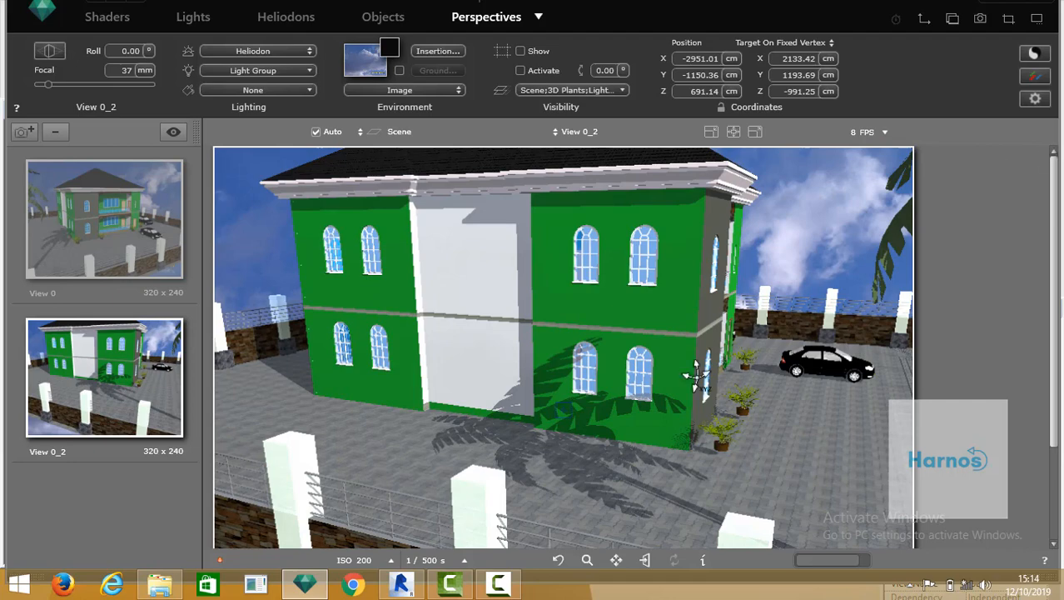
drag(473, 452, 656, 360)
scroll(662, 368, up, 2)
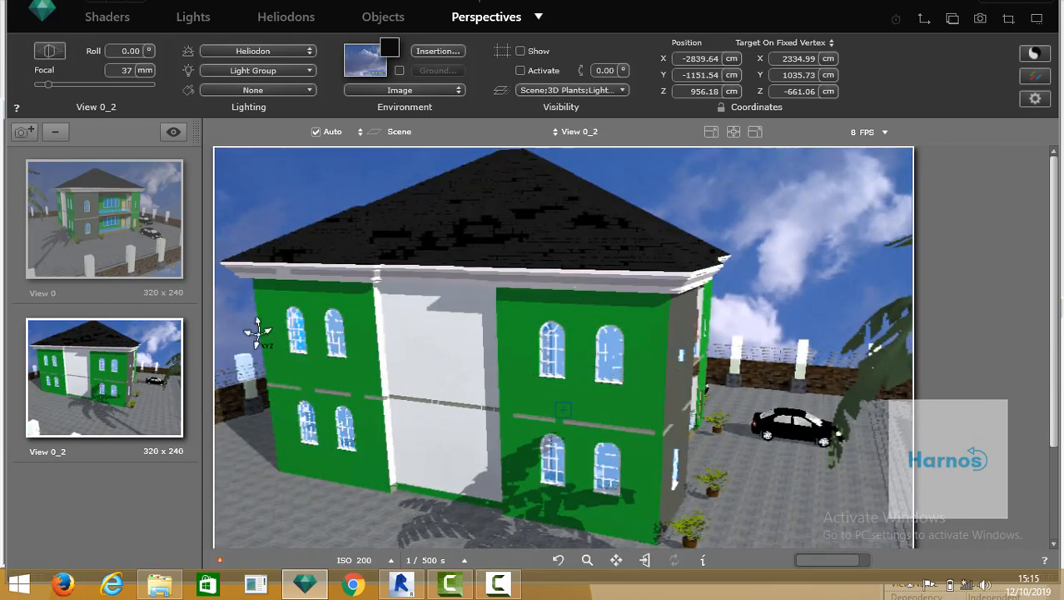
Duplicate the side perspective, View 0_2, and reframe the copy on the building's front with the balconies, parked cars and fence.
right_click(130, 358)
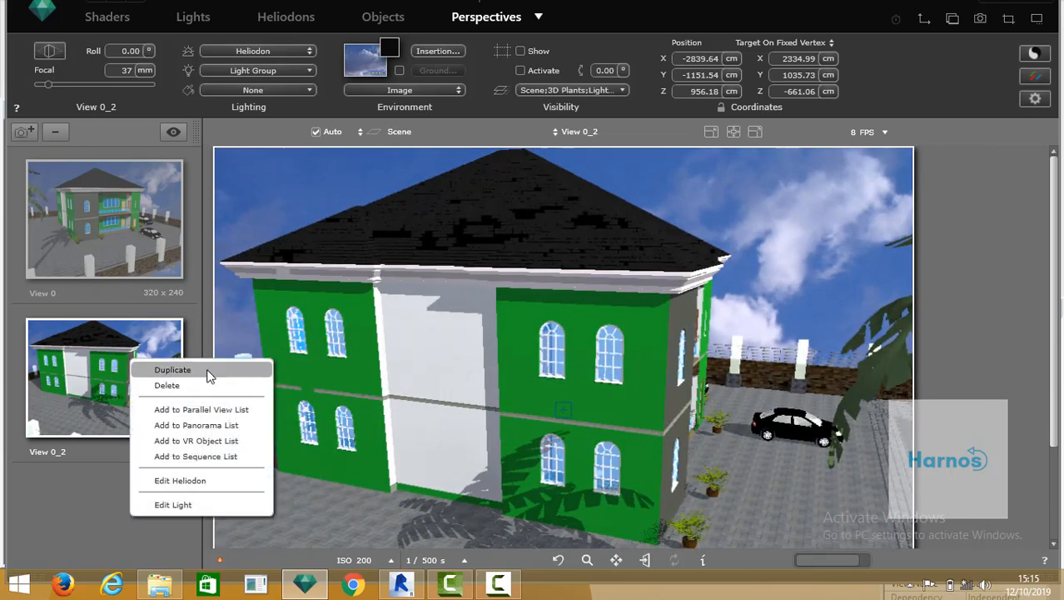
click(208, 371)
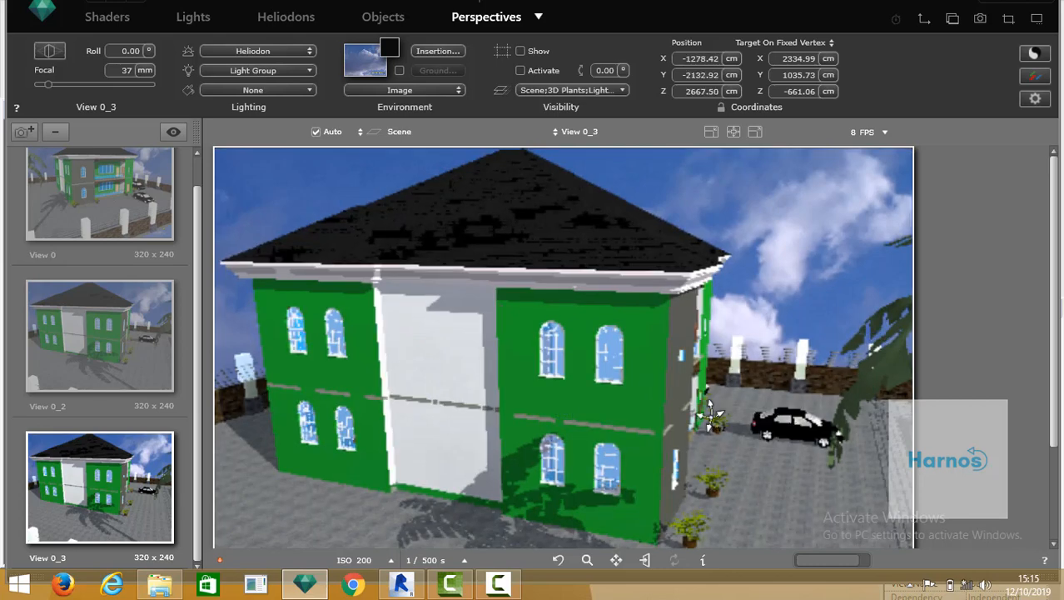
drag(710, 414, 540, 352)
drag(447, 344, 516, 392)
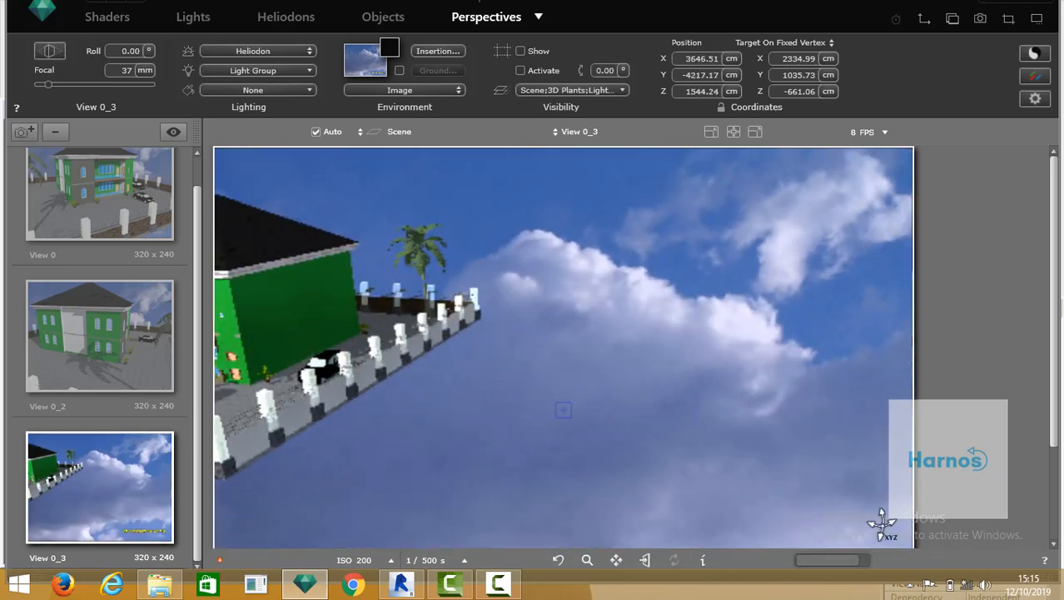
drag(413, 379, 673, 357)
scroll(687, 370, down, 10)
scroll(693, 339, down, 5)
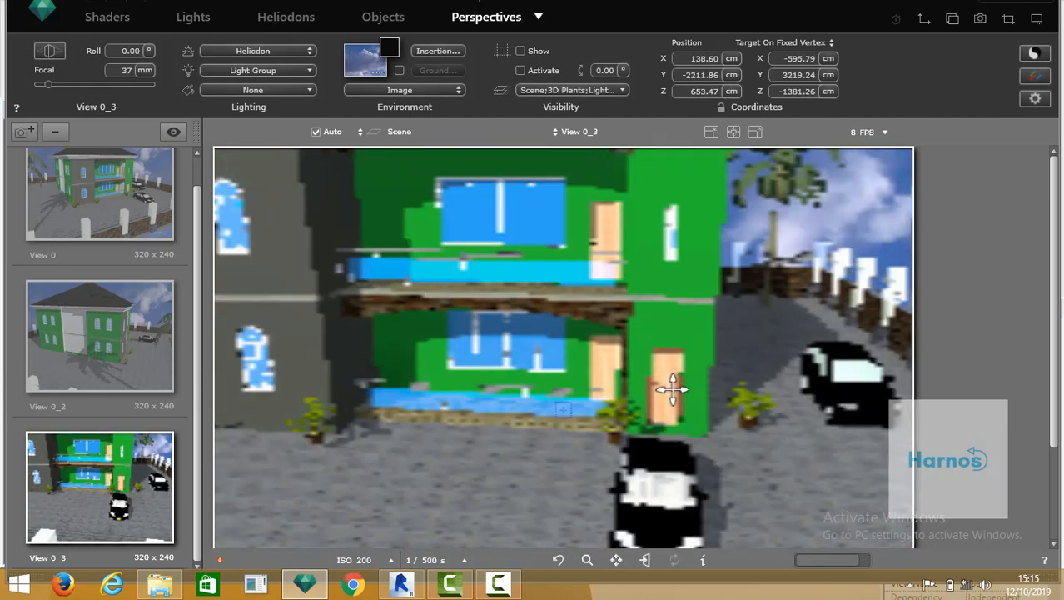
scroll(658, 408, up, 5)
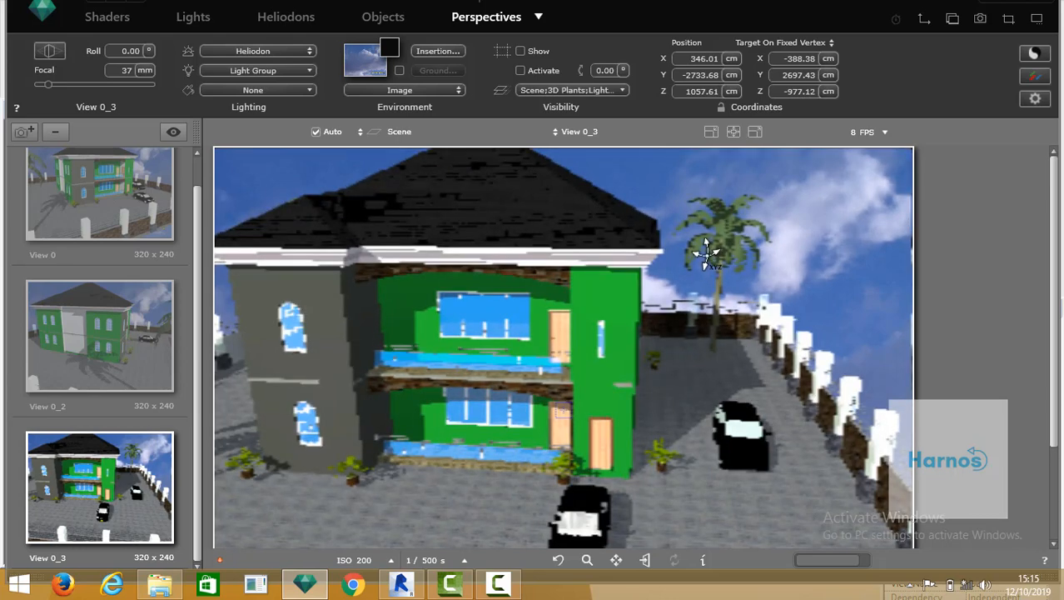
Orbit perspective View 0_3 from the front balconies to a low corner viewpoint outside the fence, showing the front and side walls.
scroll(737, 216, down, 10)
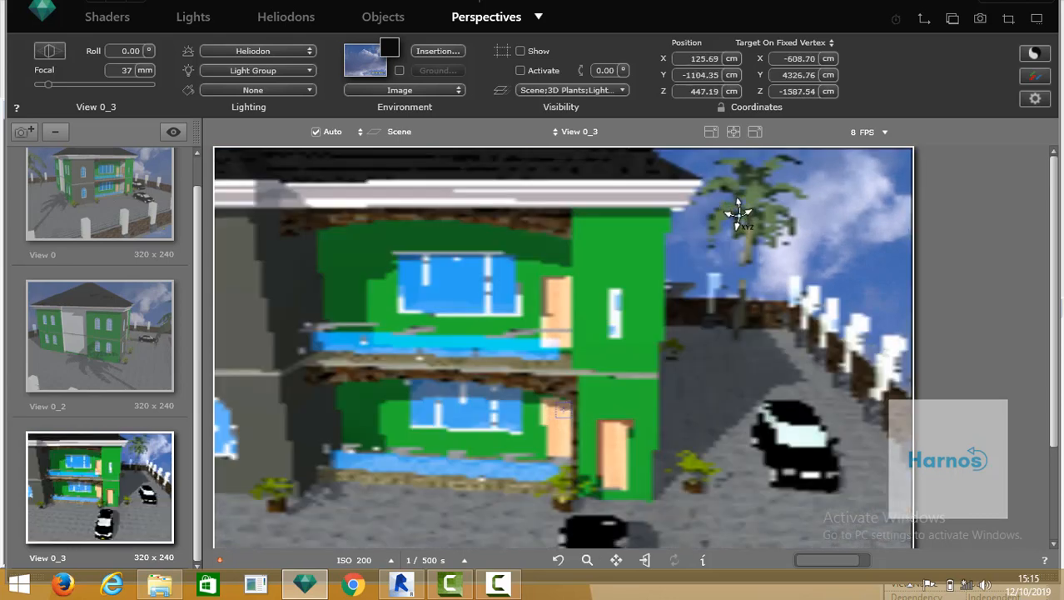
scroll(801, 379, up, 5)
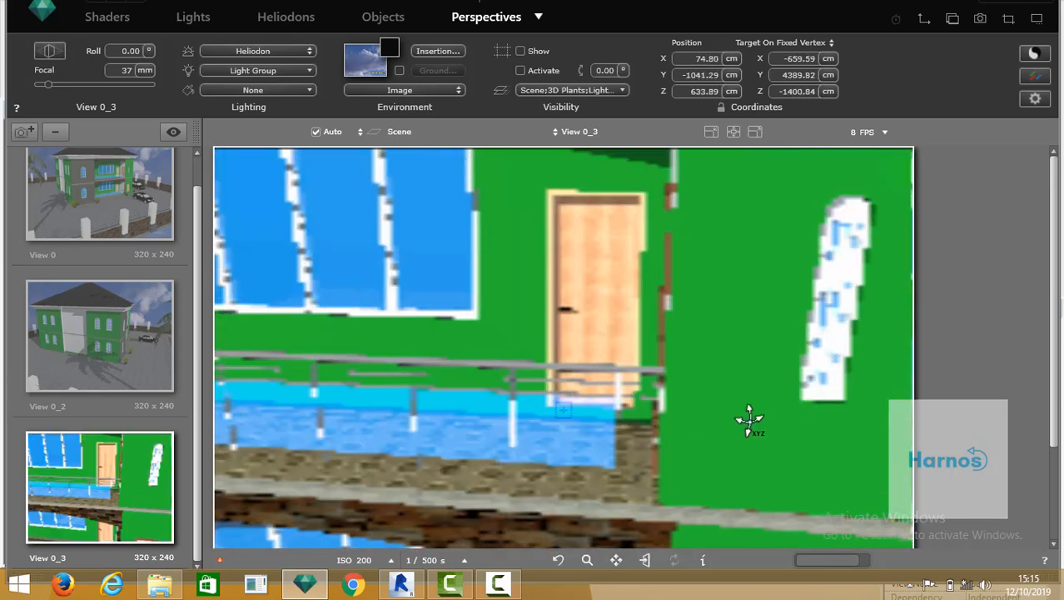
scroll(679, 412, up, 5)
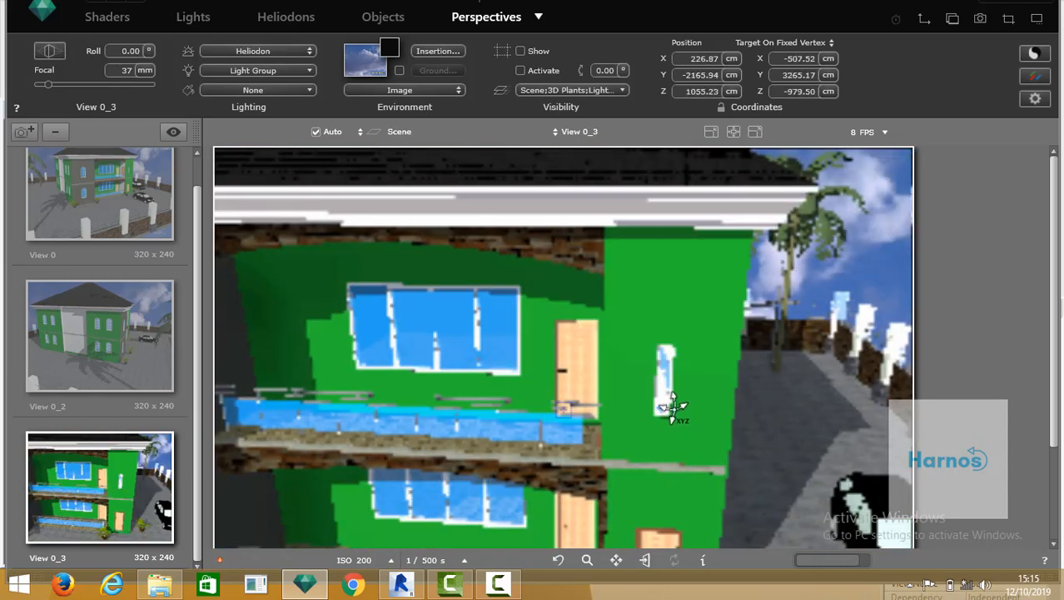
mouse_move(836, 317)
mouse_down()
mouse_move(860, 326)
mouse_move(816, 311)
mouse_up()
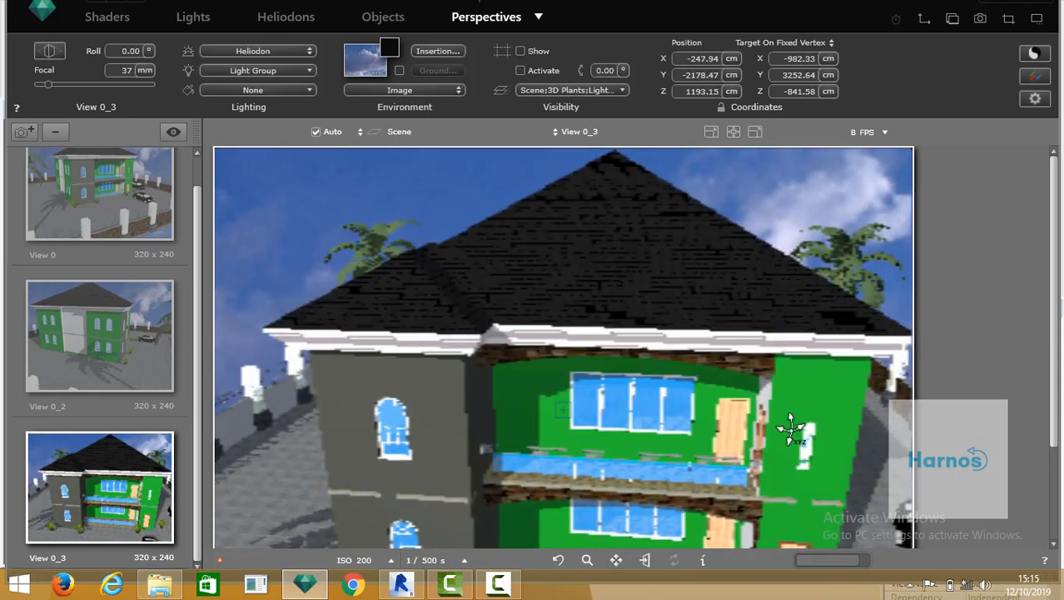
drag(791, 390, 775, 337)
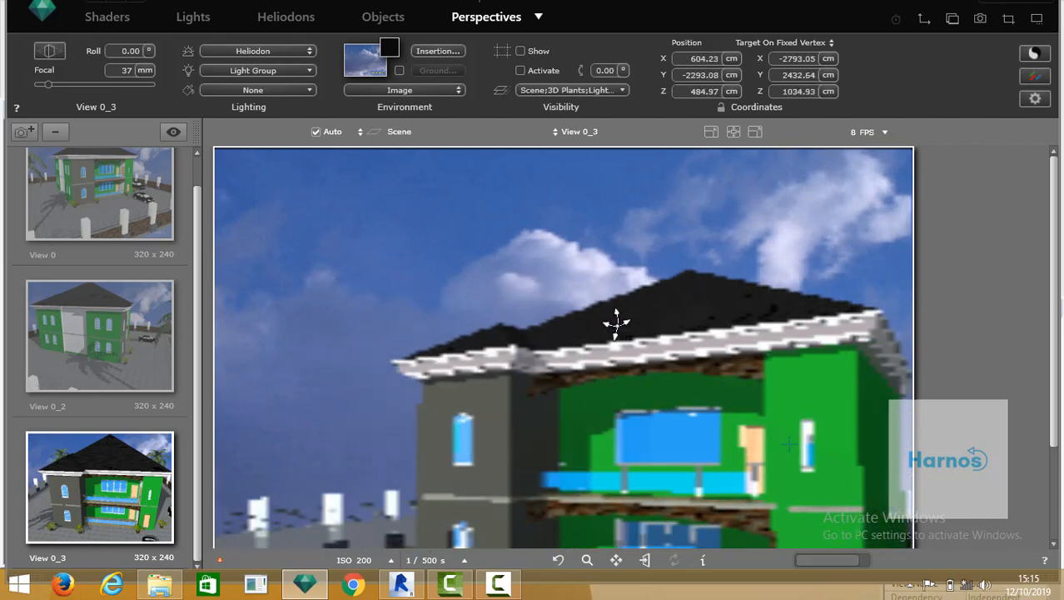
drag(294, 291, 707, 361)
scroll(707, 361, up, 3)
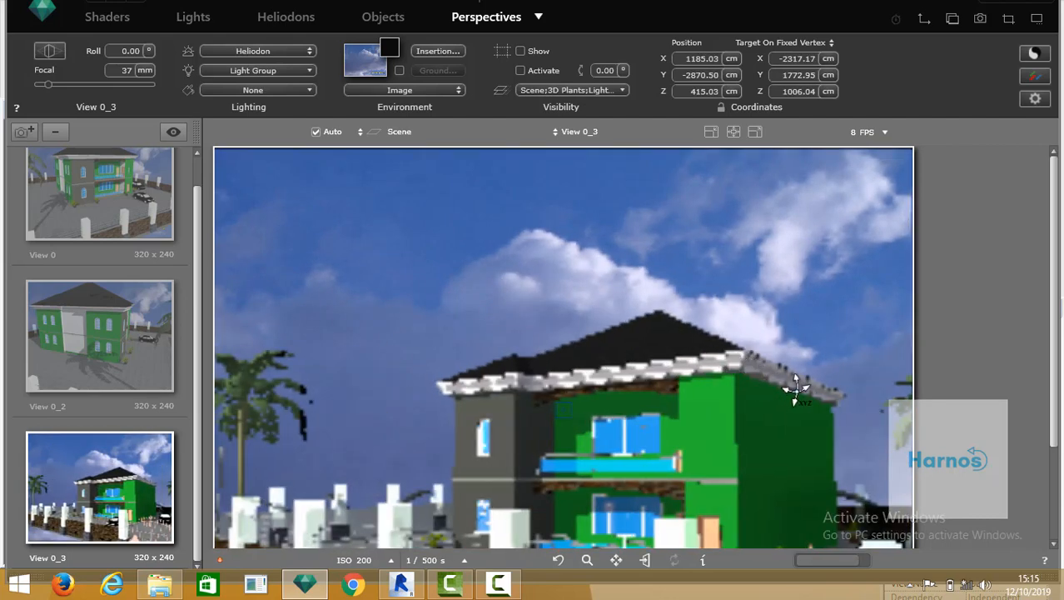
Adjust View 0_3's height and distance to frame the building's front corner closely behind the white fence pillars.
middle_drag(797, 390, 810, 350)
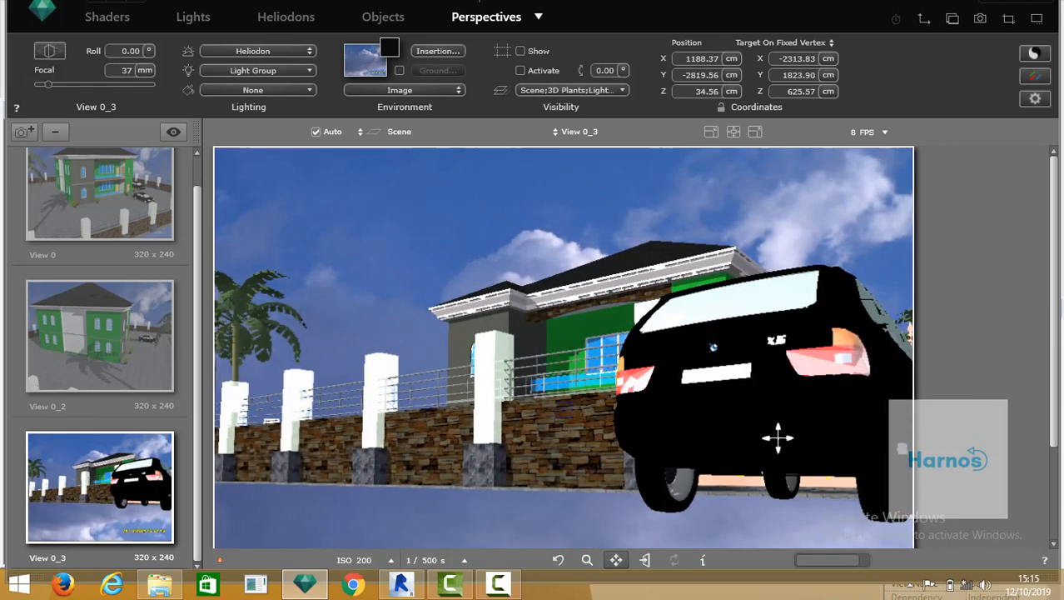
middle_drag(777, 437, 766, 550)
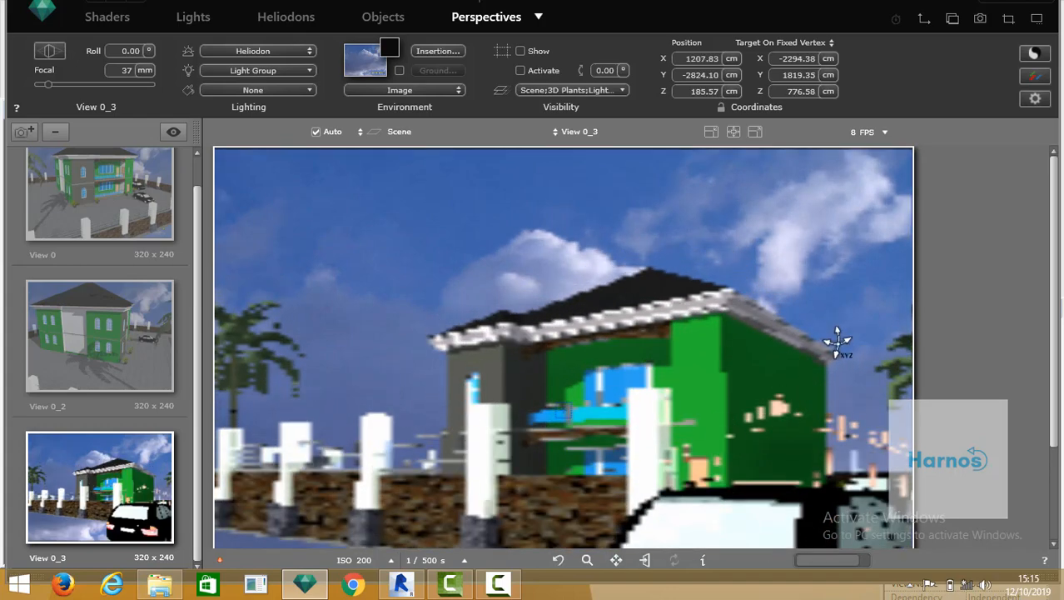
scroll(837, 342, up, 3)
middle_drag(838, 344, 838, 360)
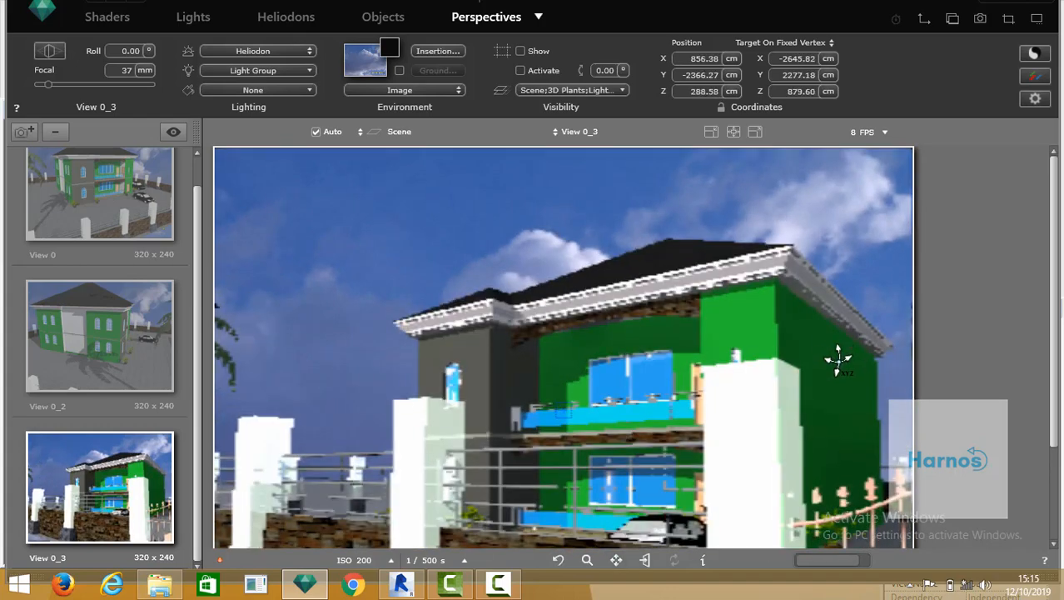
scroll(835, 369, down, 2)
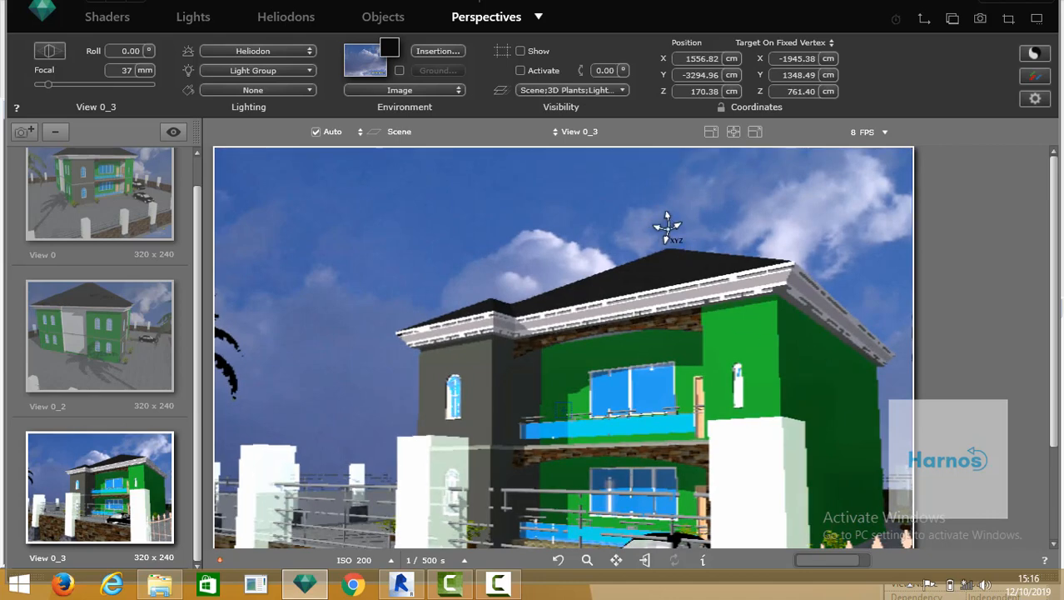
Pull View 0_3 back and raise it to frame the whole building with its fence and both palm trees against the sky.
middle_drag(667, 226, 652, 336)
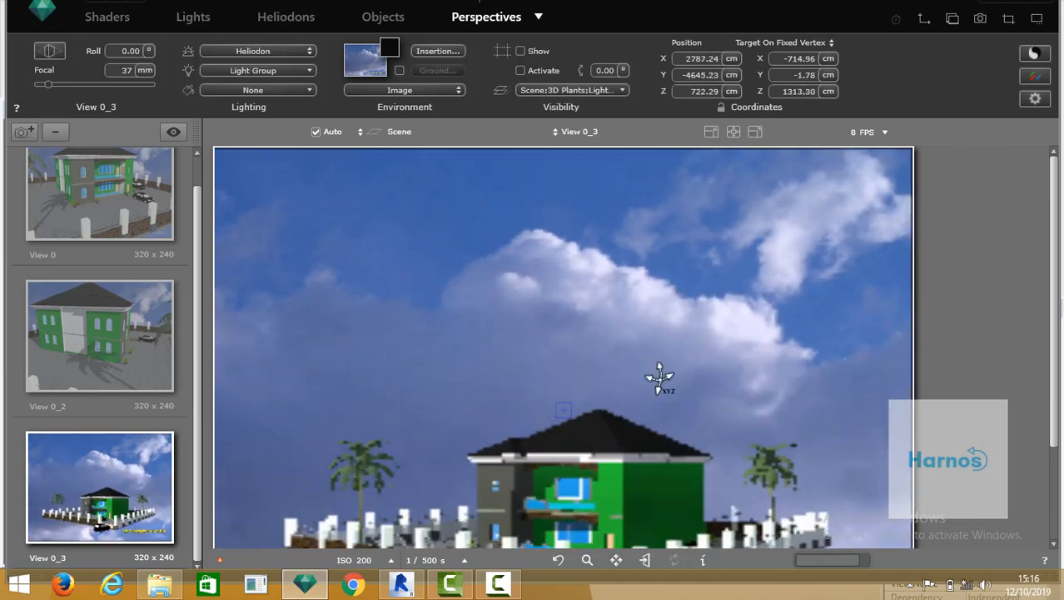
scroll(660, 375, up, 2)
middle_drag(660, 376, 622, 416)
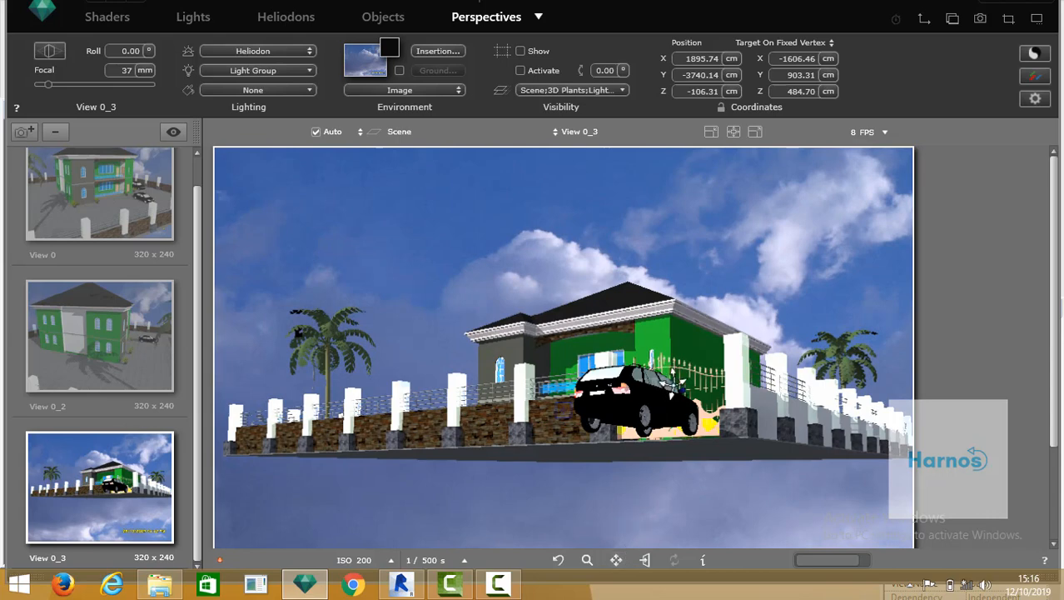
middle_drag(682, 381, 689, 430)
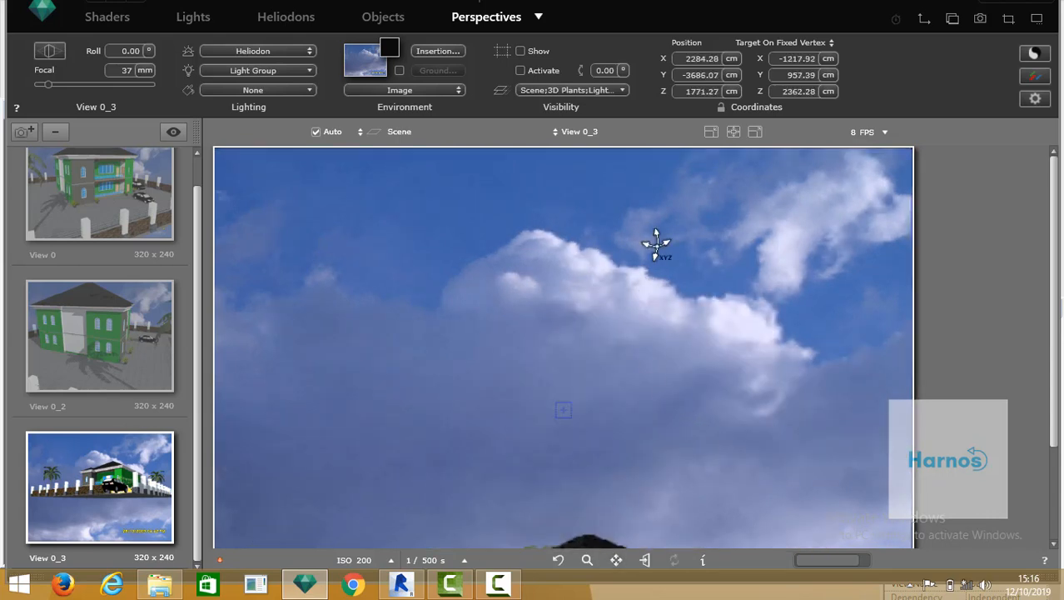
scroll(657, 243, down, 5)
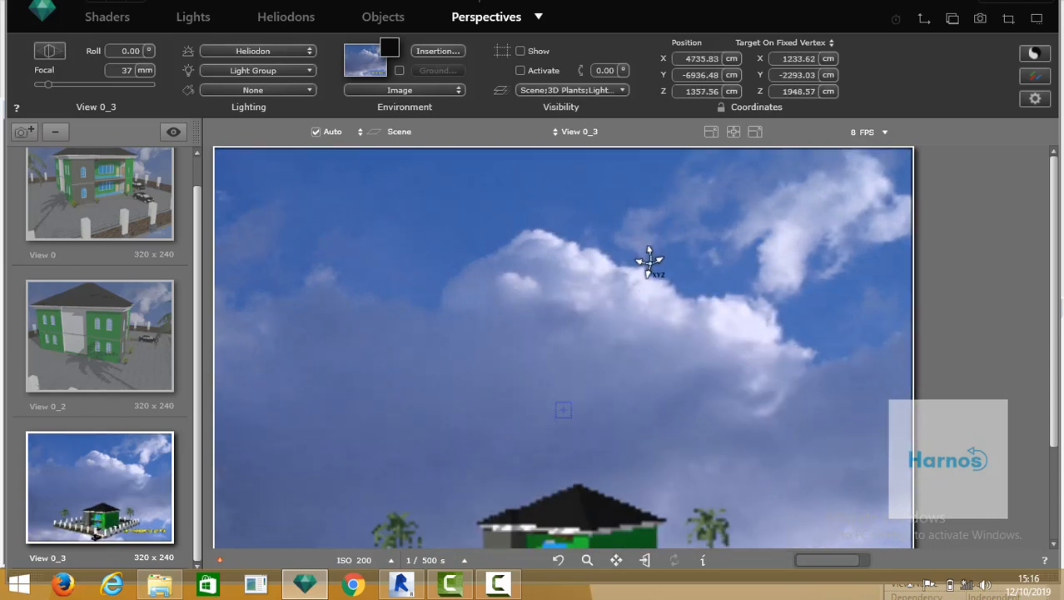
scroll(627, 304, down, 3)
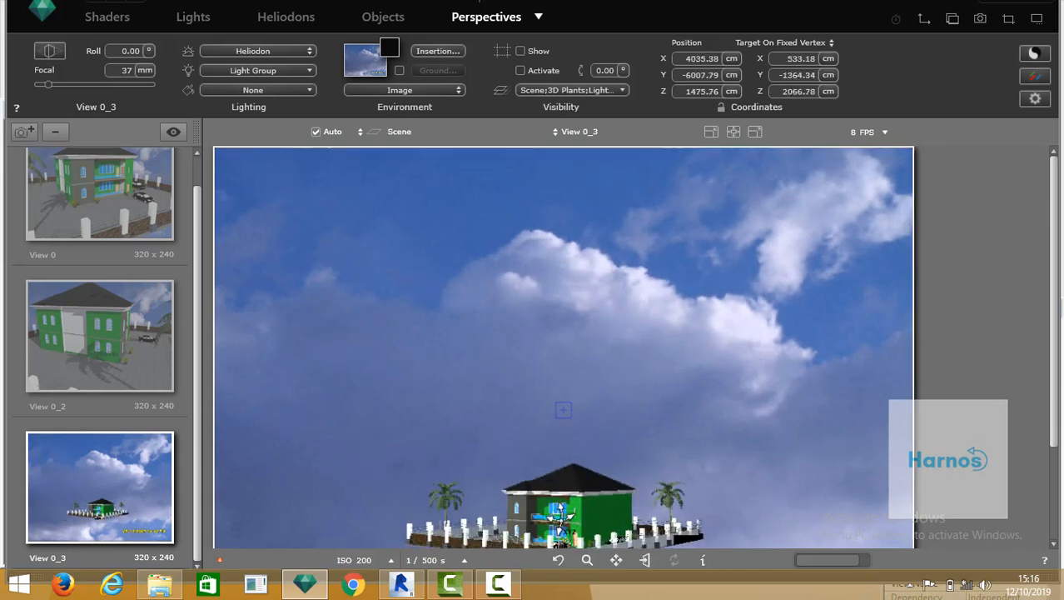
middle_drag(560, 517, 608, 425)
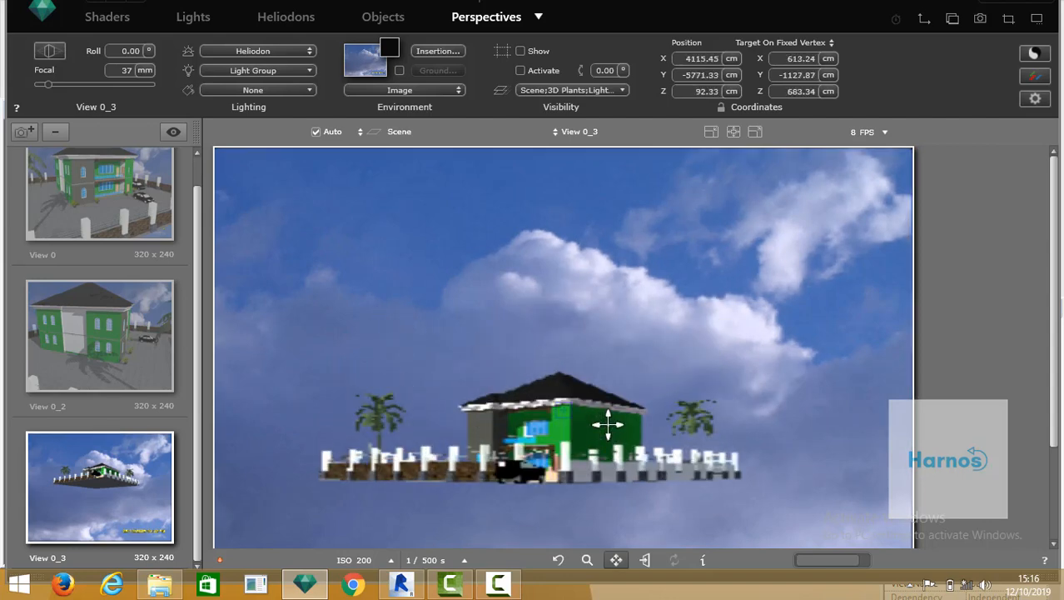
scroll(608, 425, up, 5)
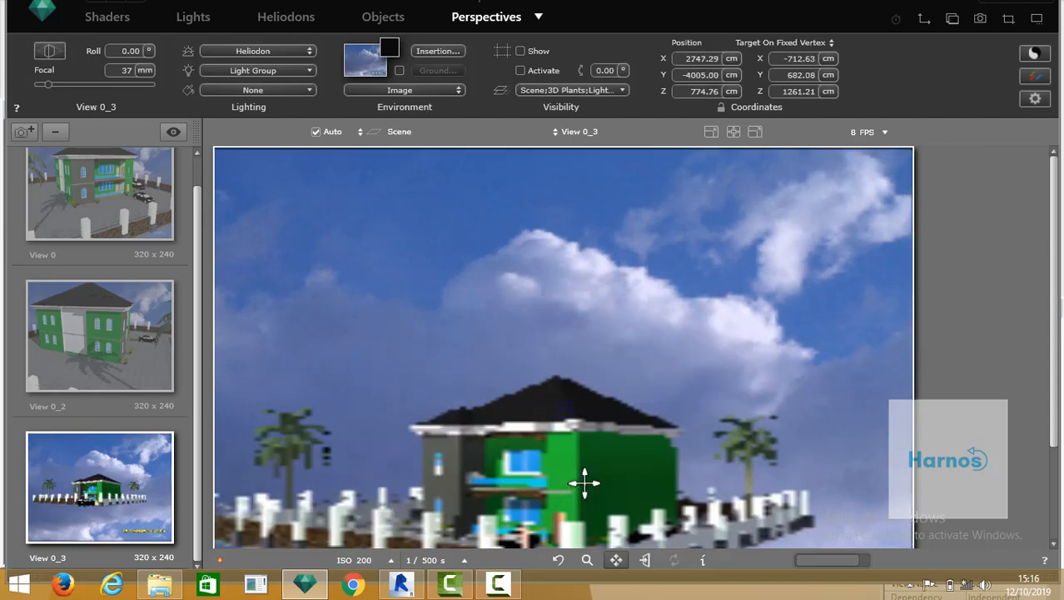
Activate perspective View 0, frame the building more closely, and set its final rendering to 1920x1080 Full HD at 100 dpi.
click(129, 218)
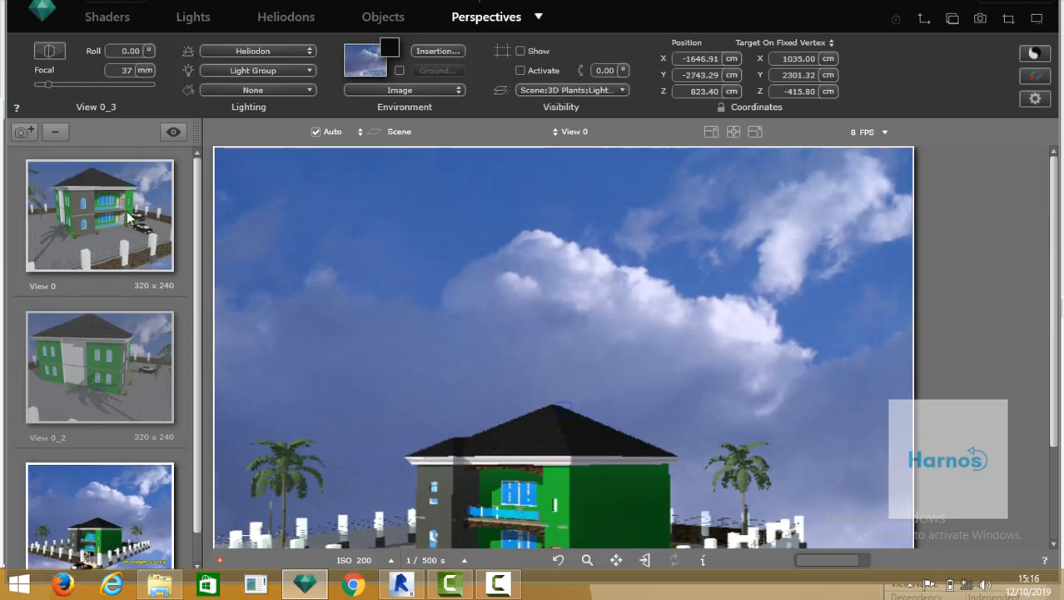
click(129, 218)
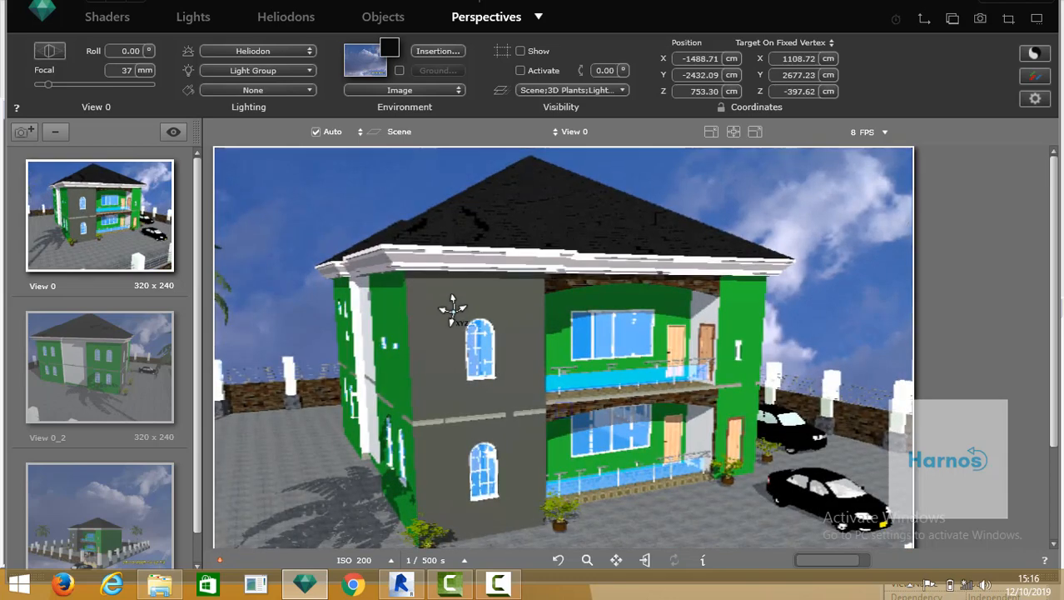
click(982, 20)
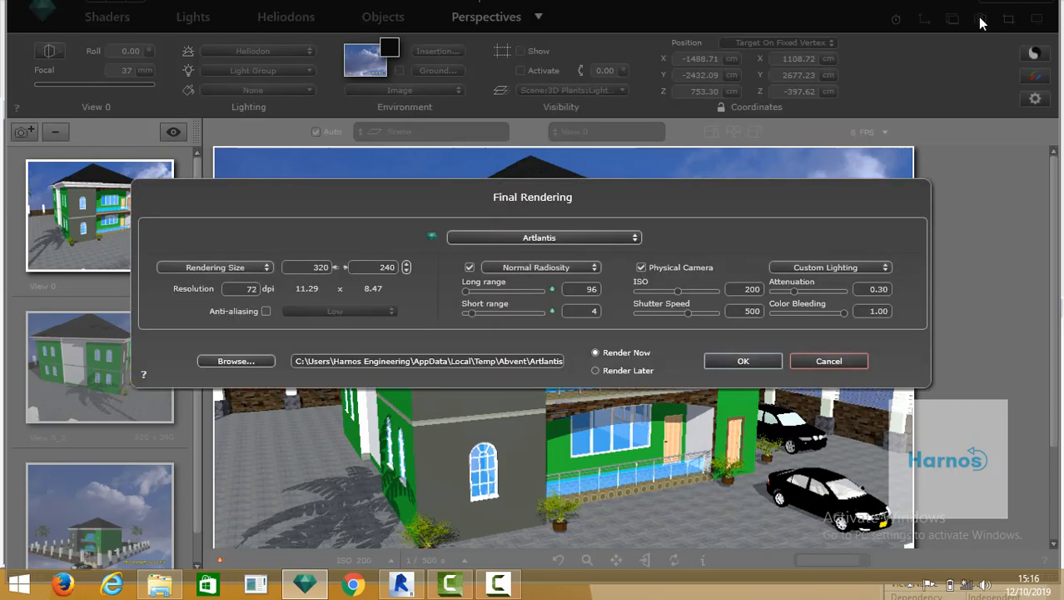
click(267, 268)
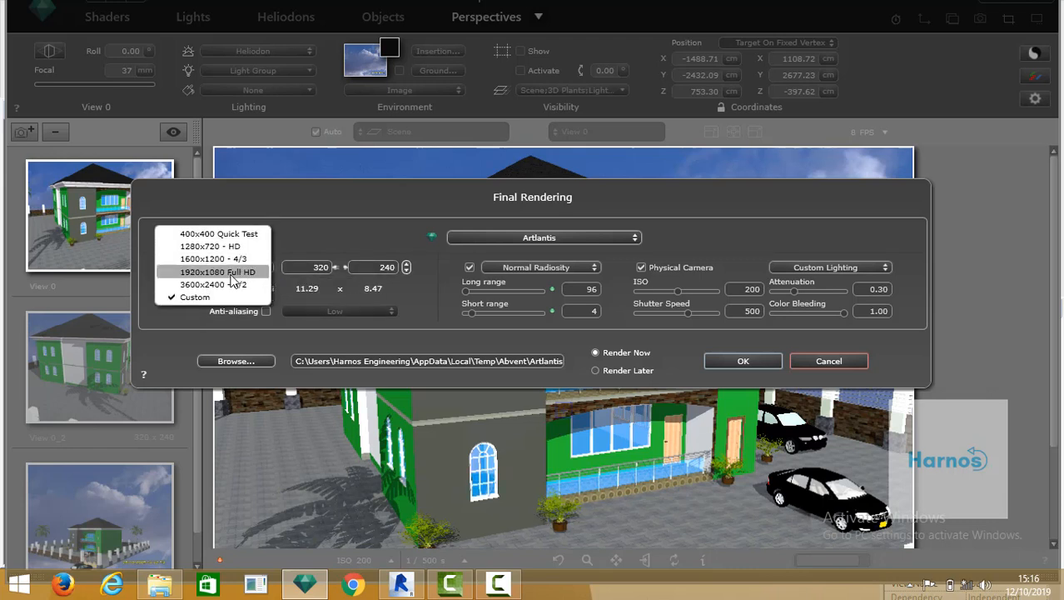
click(234, 272)
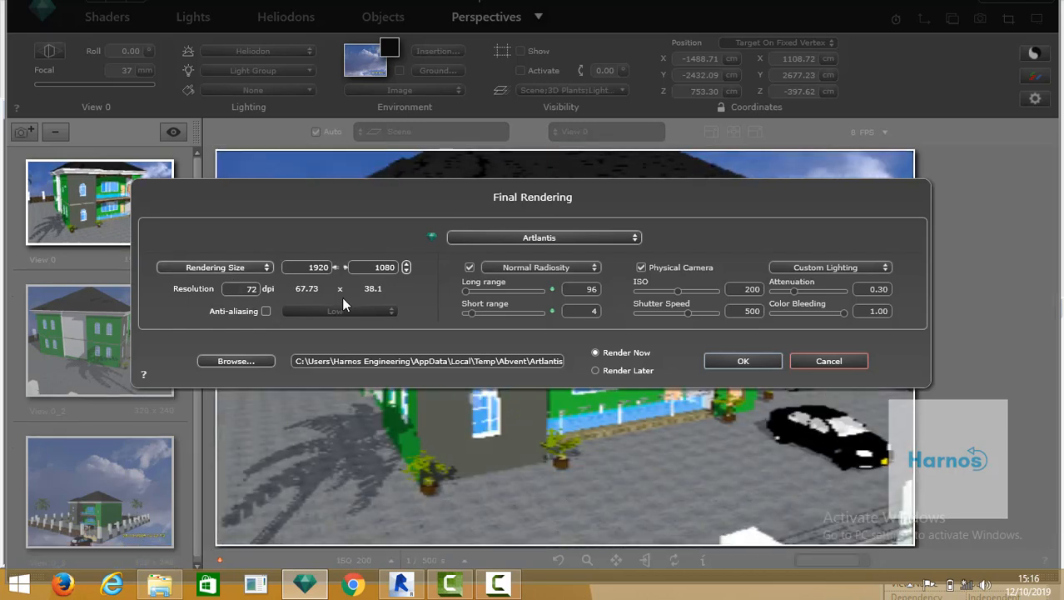
double_click(253, 288)
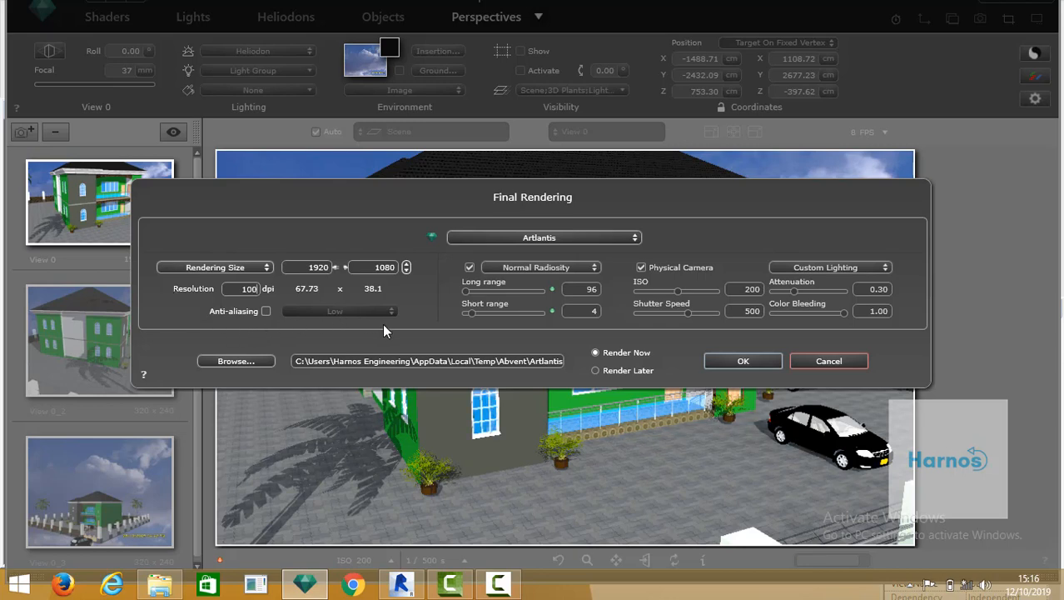
Set the final rendering's lighting to Exterior Lighting, render View 0 immediately, and close the finished rendering.
click(885, 268)
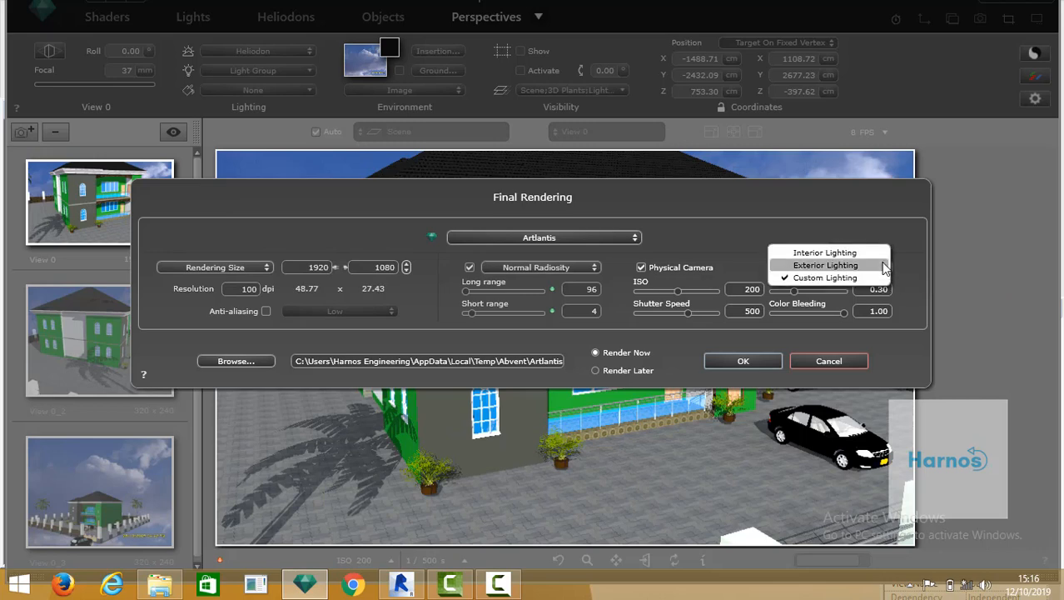
click(848, 266)
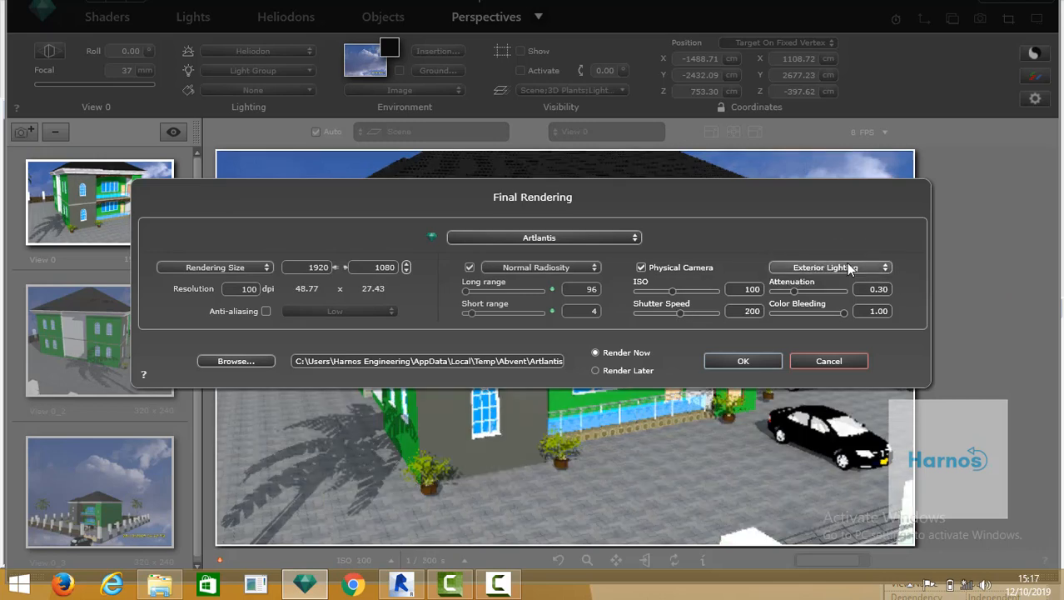
click(743, 363)
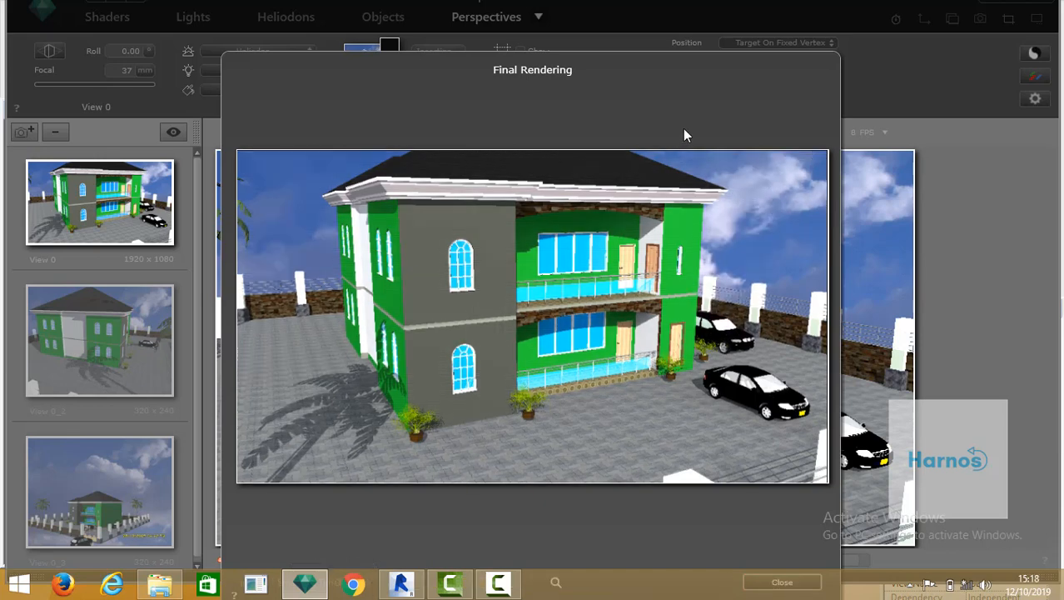
drag(683, 128, 716, 94)
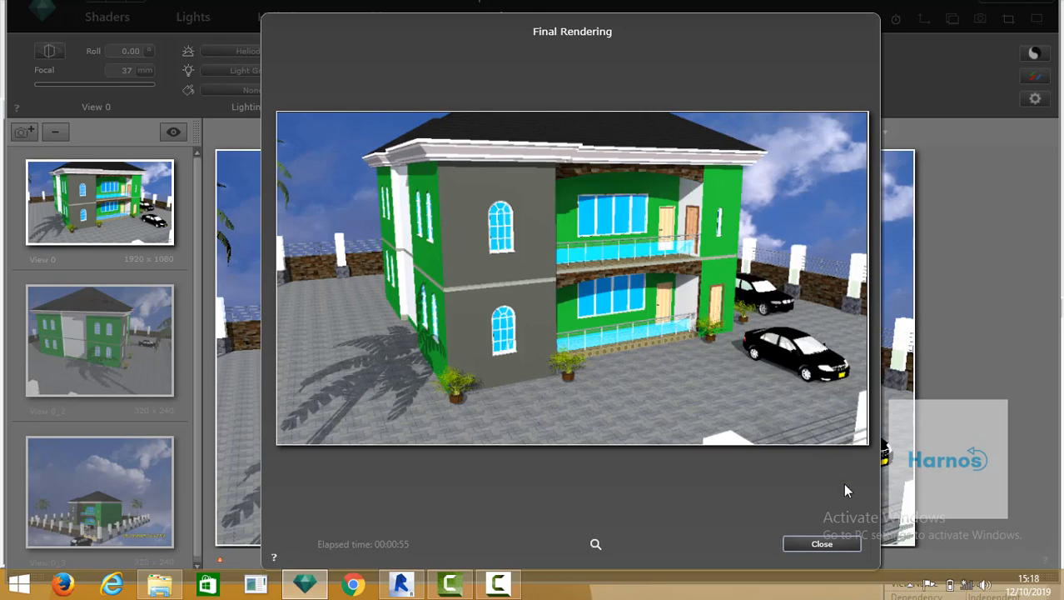
click(832, 542)
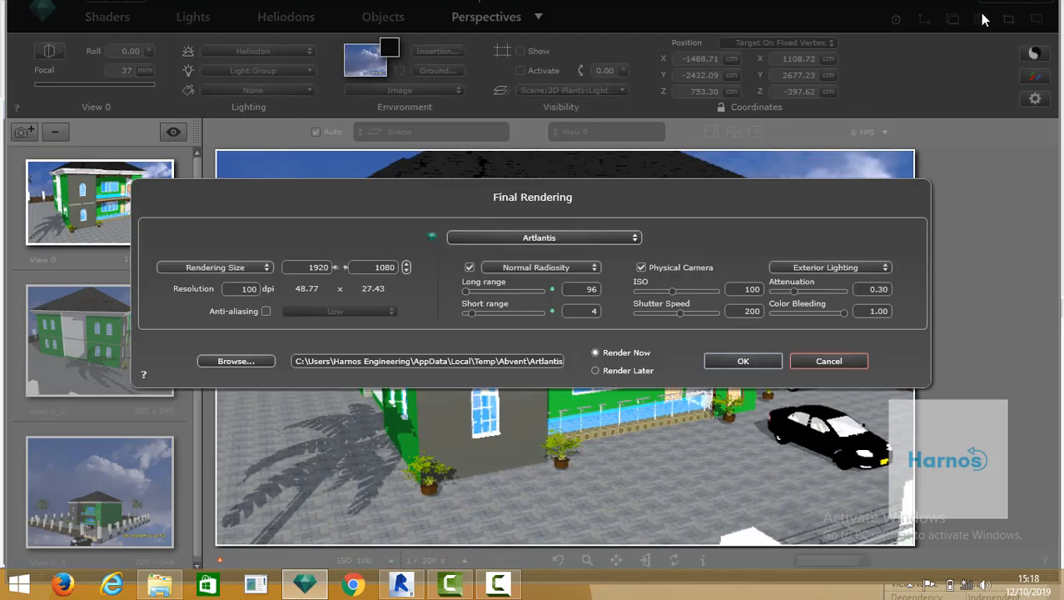
Reopen View 0's final rendering settings with the 1920x1080 Full HD size and set the output file to View 3 as JPEG on the Desktop.
click(981, 18)
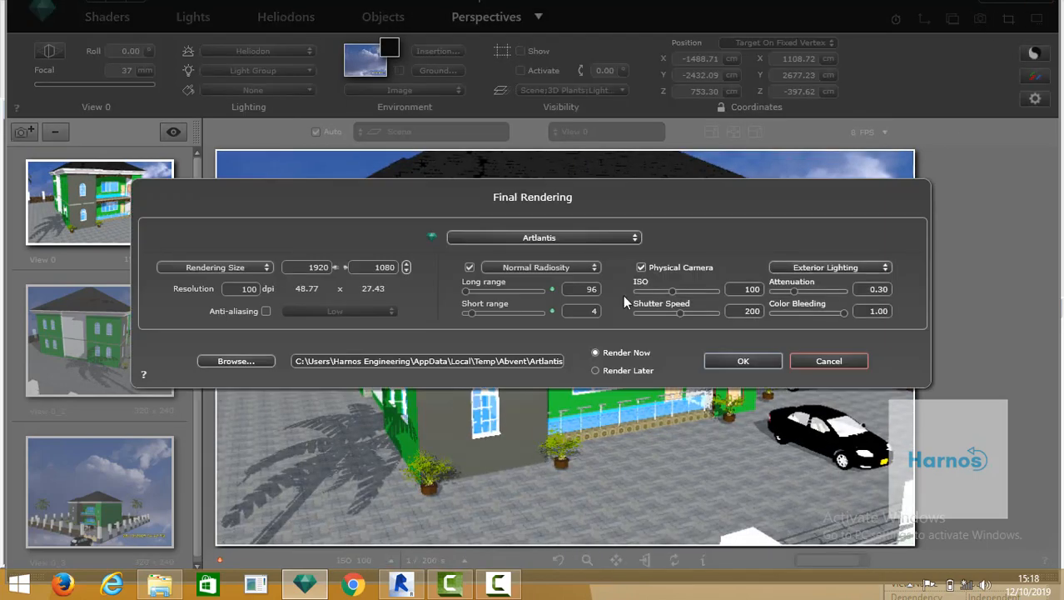
click(267, 267)
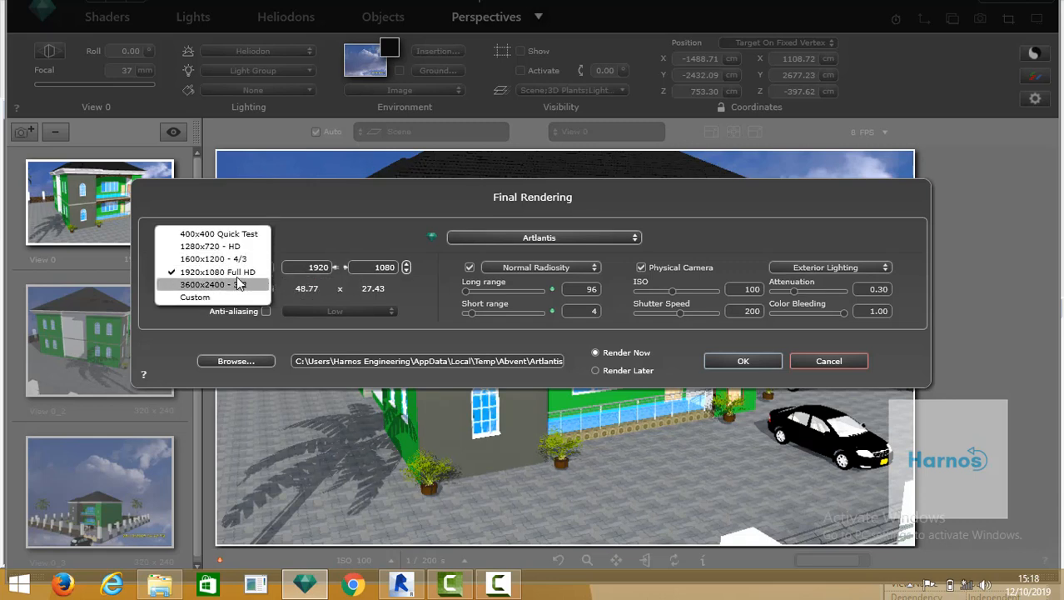
click(238, 271)
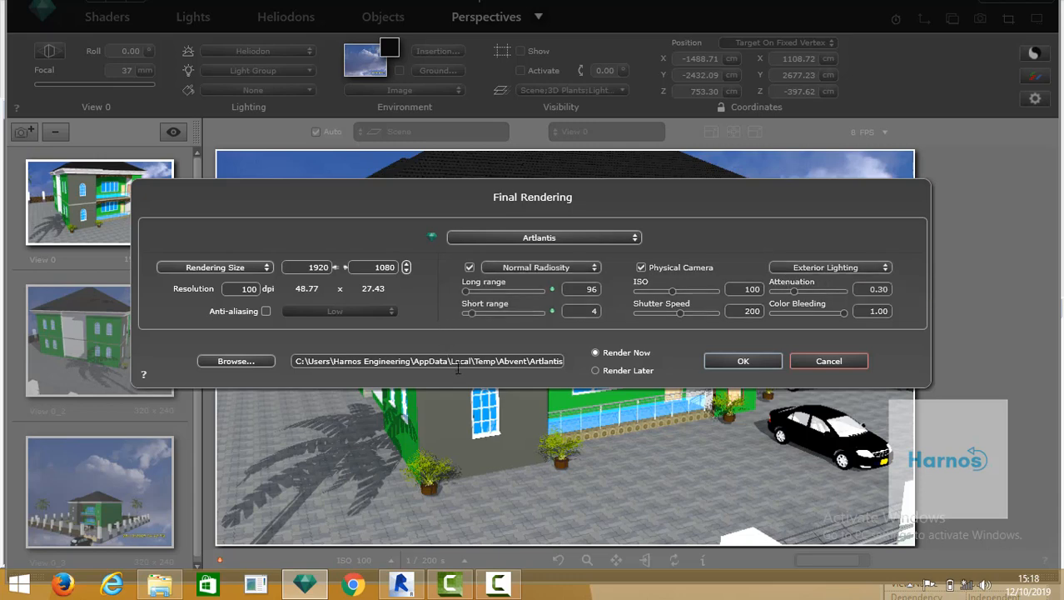
click(235, 361)
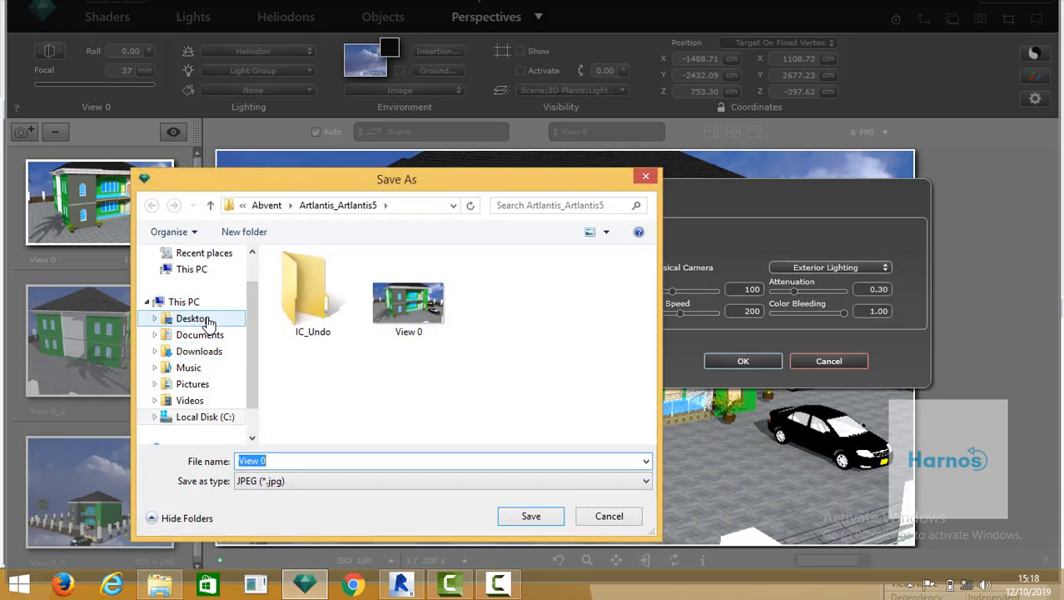
click(194, 318)
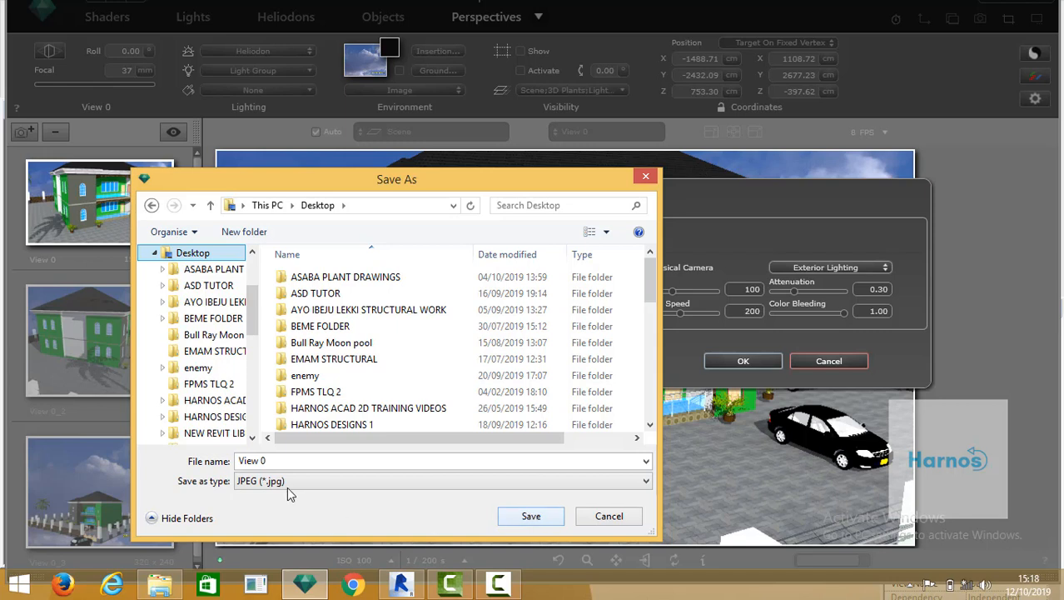
click(273, 461)
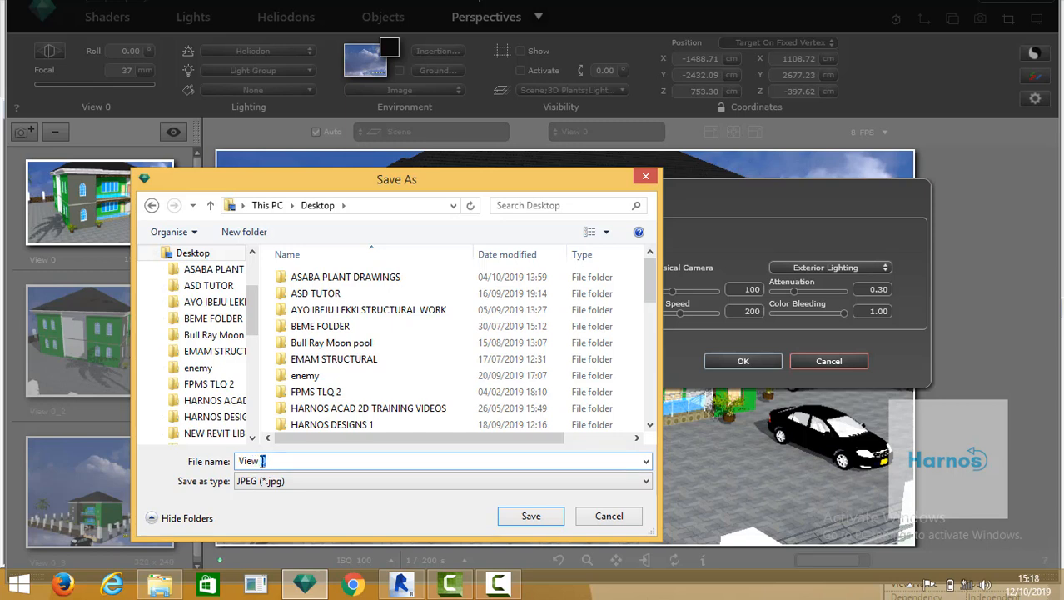
click(531, 516)
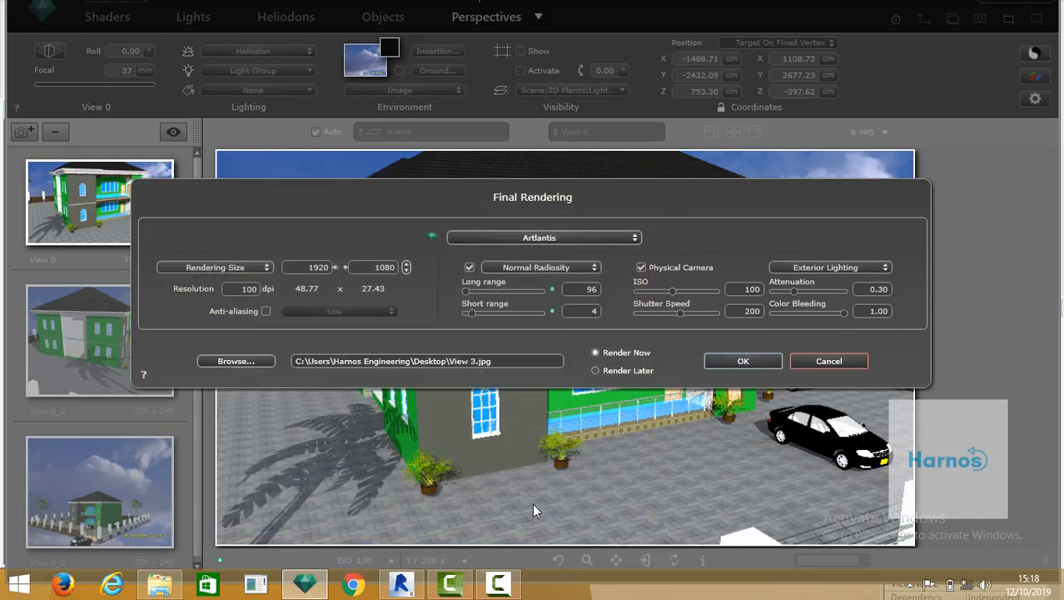
Render View 0 immediately with the current 1920x1080 settings to View 3.jpg, and close the finished rendering.
click(725, 364)
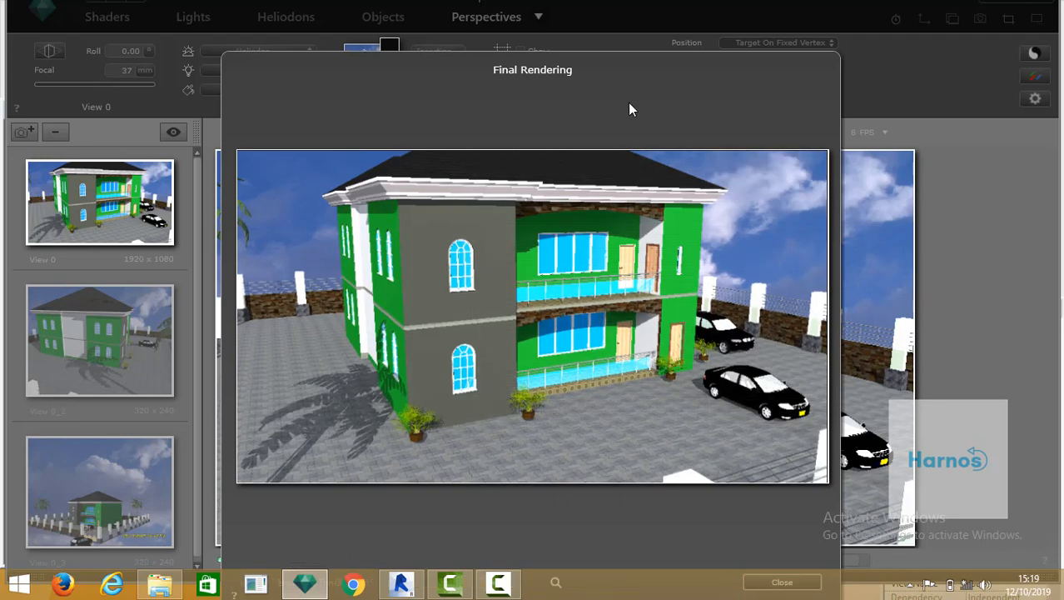
drag(629, 108, 658, 55)
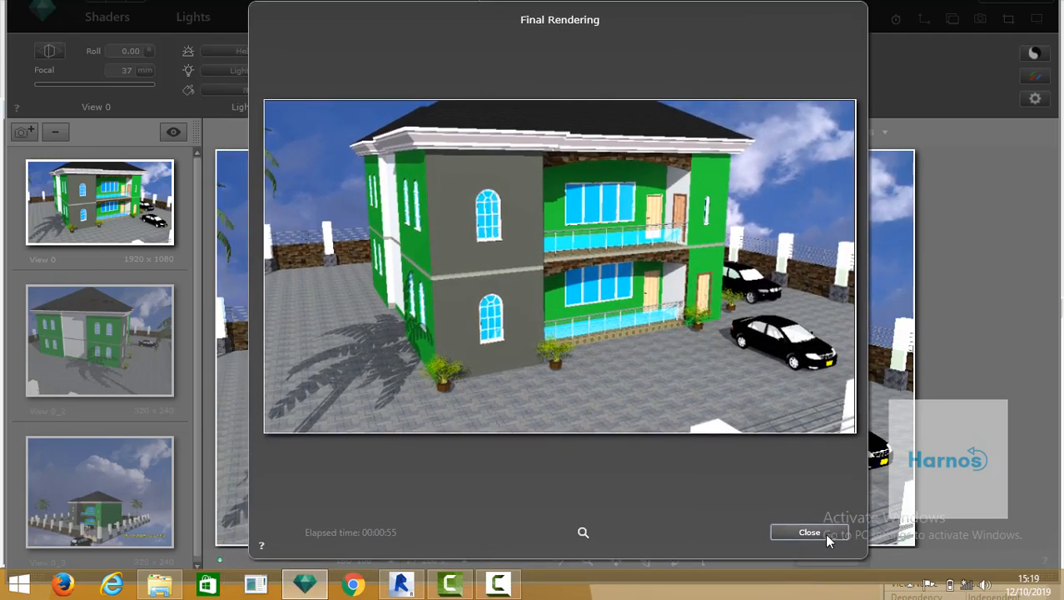
click(824, 534)
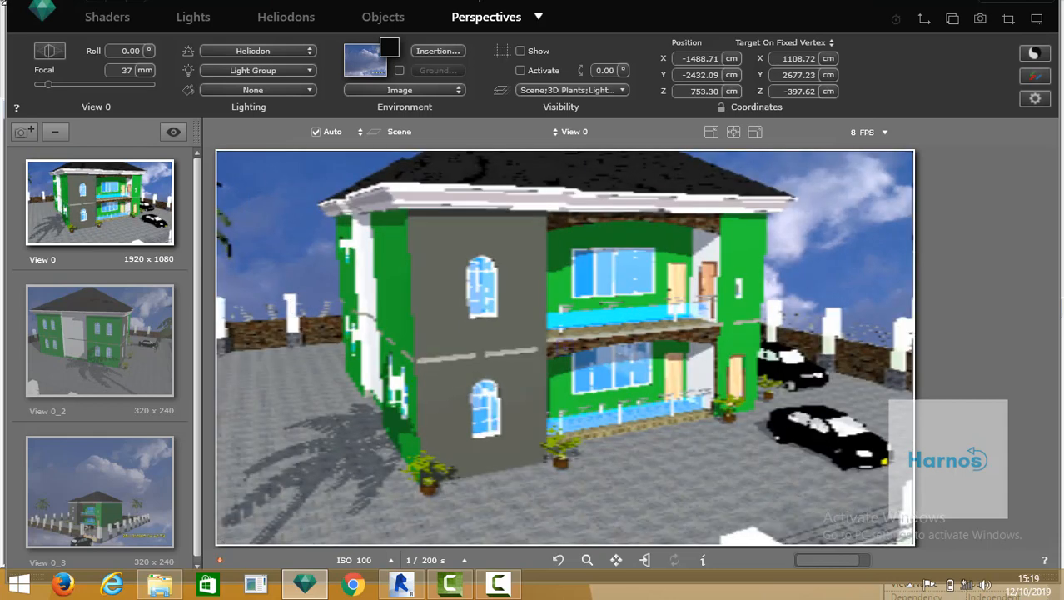
Quit Artlantis Studio without saving the file.
click(41, 10)
click(140, 383)
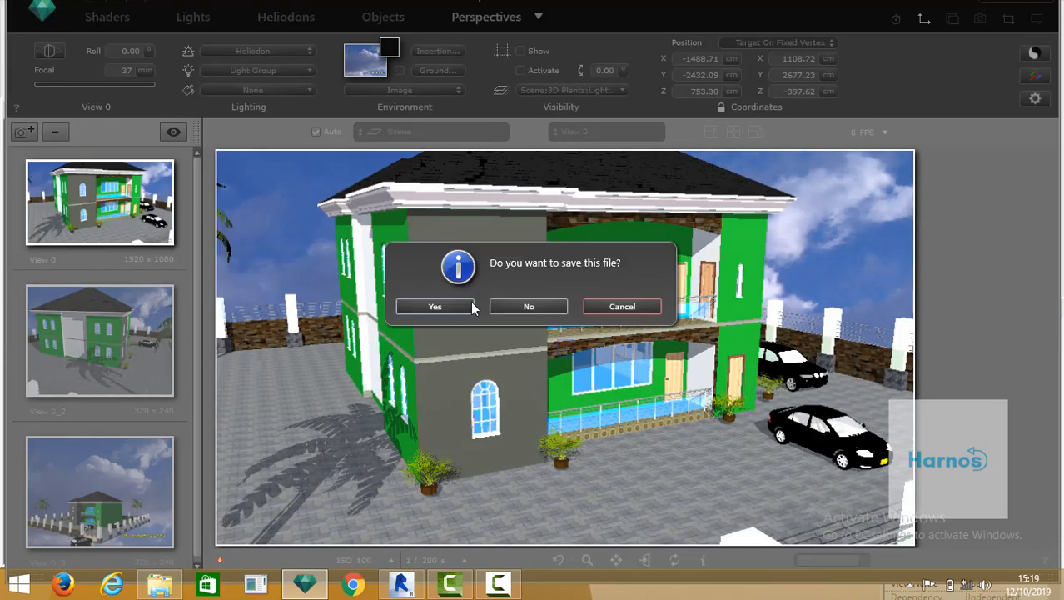
click(528, 305)
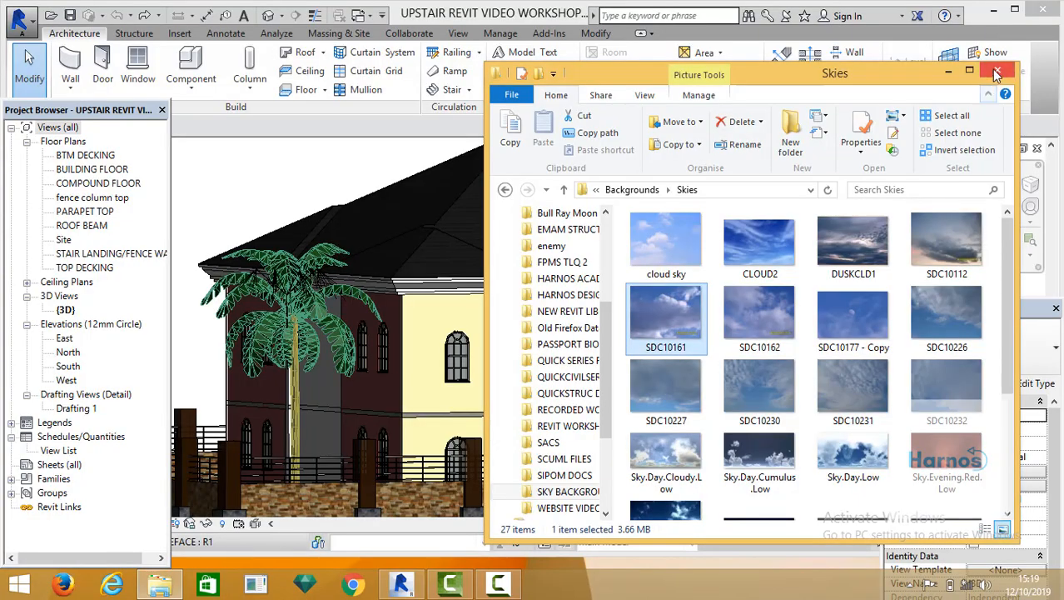
Clear the Skies folder and Revit windows off the desktop and open the rendered View 3 image in Windows Photo Viewer.
click(997, 74)
click(993, 9)
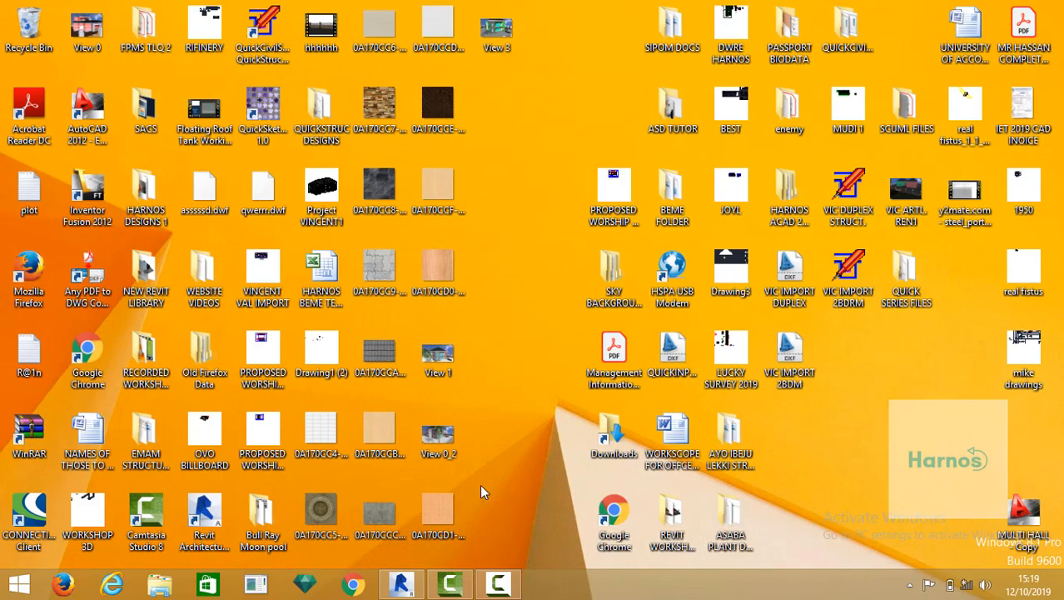
right_click(500, 35)
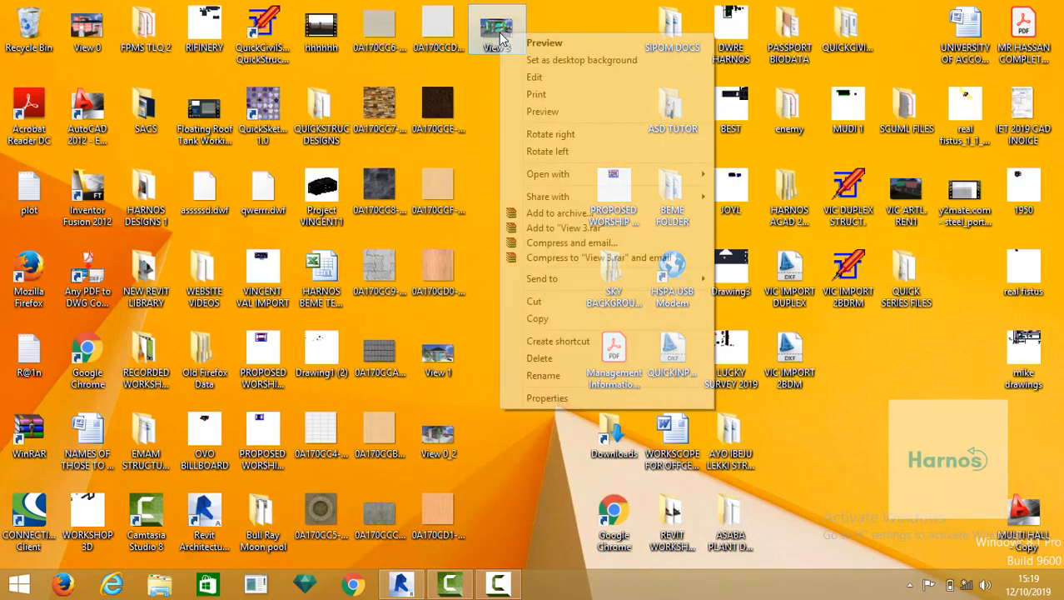
click(533, 42)
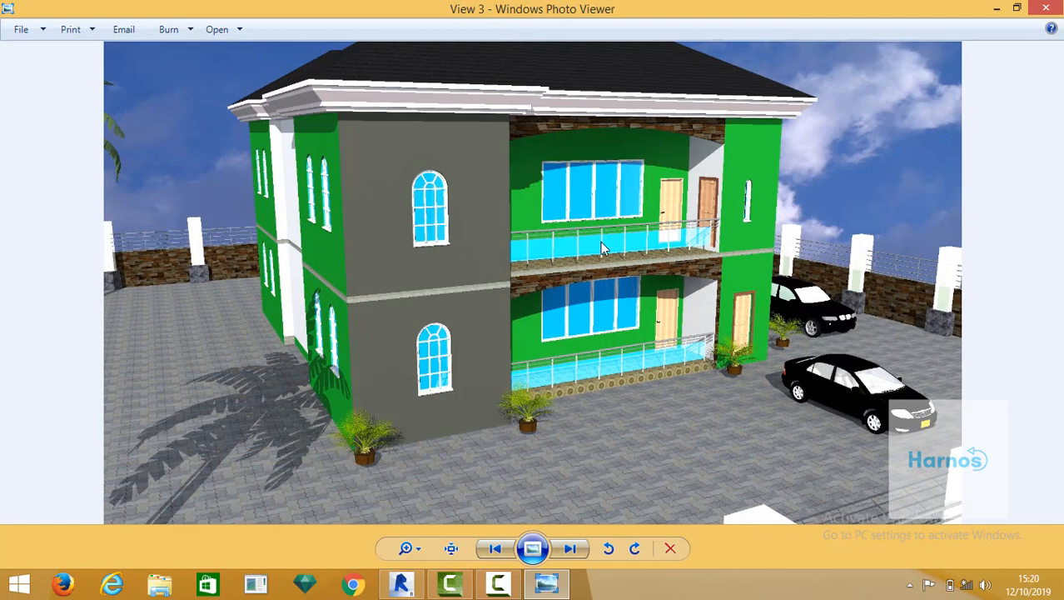
click(469, 588)
click(500, 586)
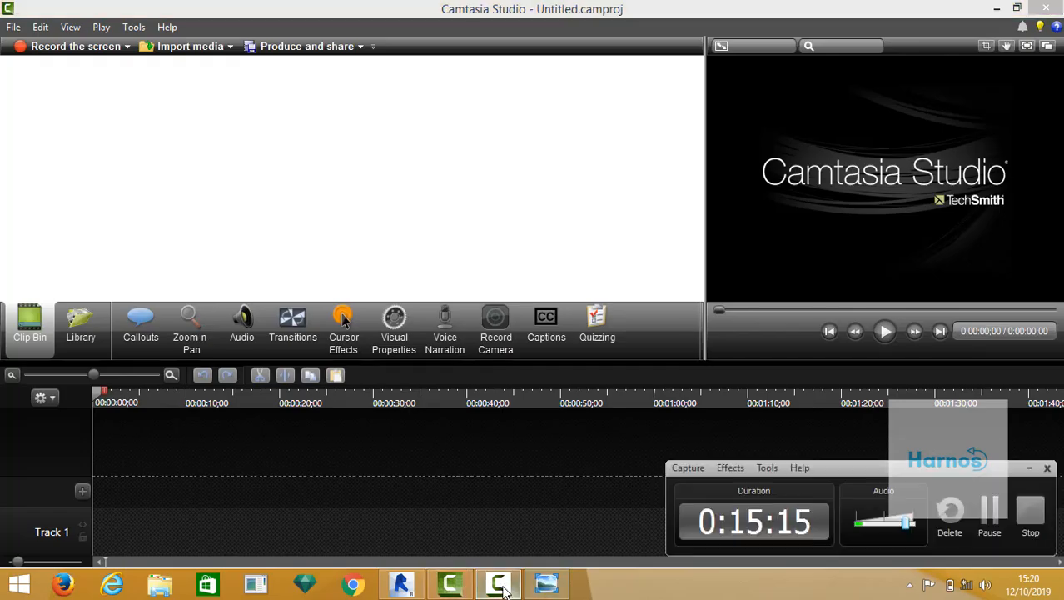